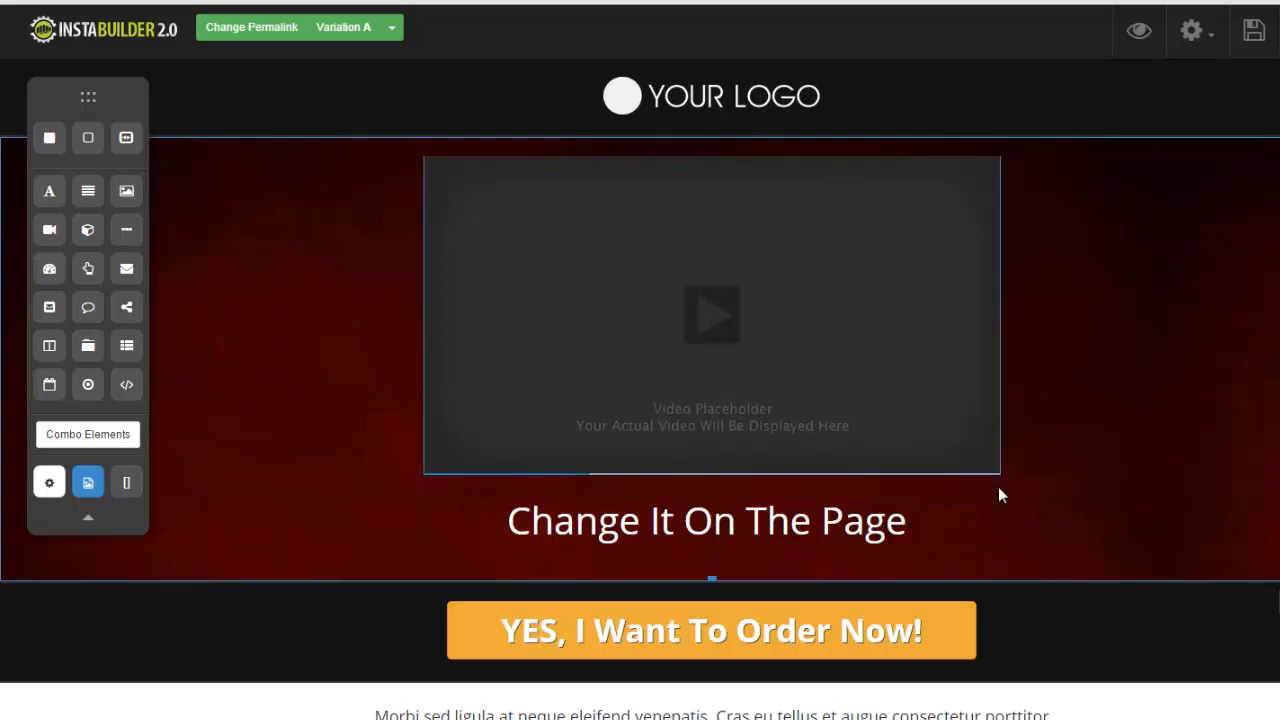
Duplicate the "Change It On The Page" heading and move the copy above the video placeholder.
mouse_move(986, 526)
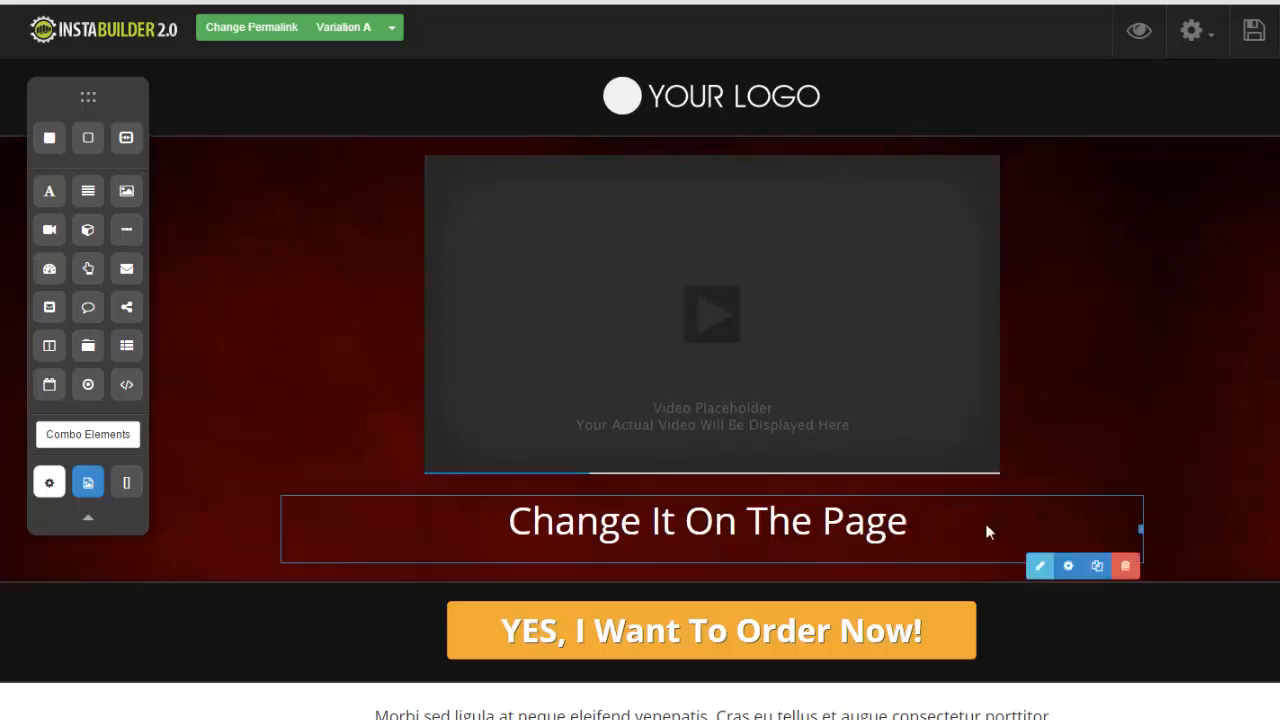
left_click(1097, 568)
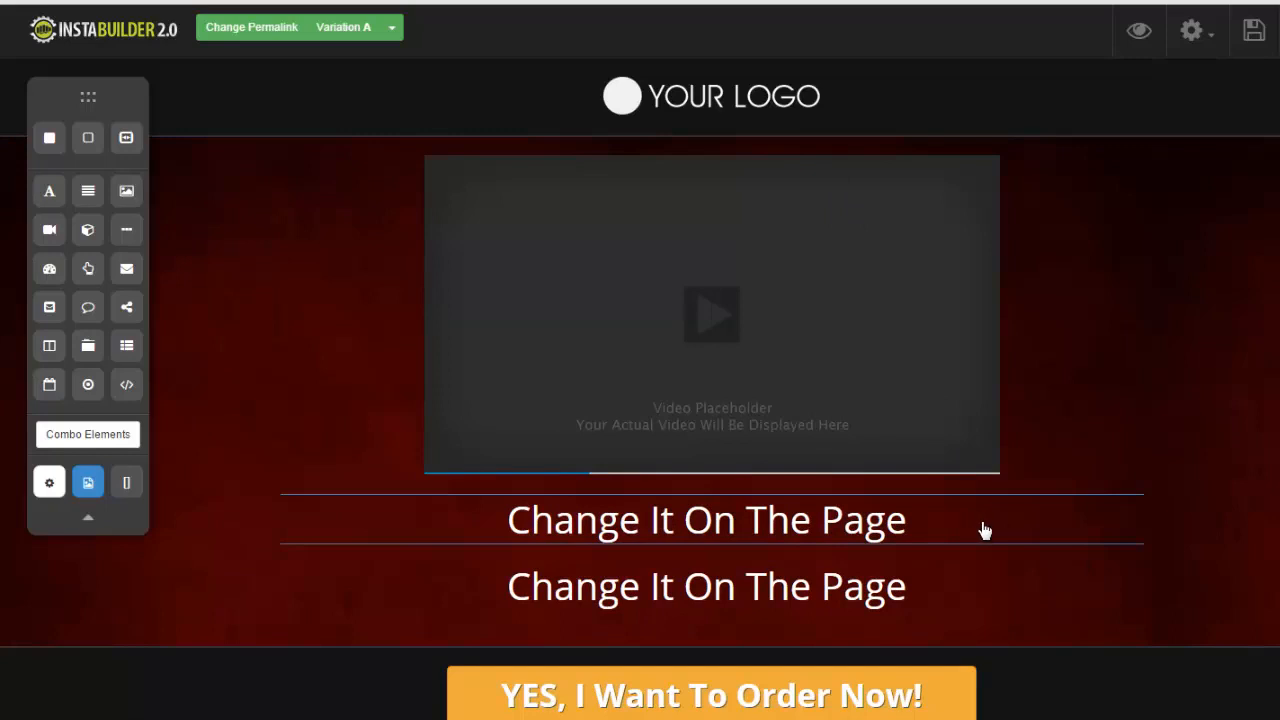
left_click_drag(983, 531, 971, 200)
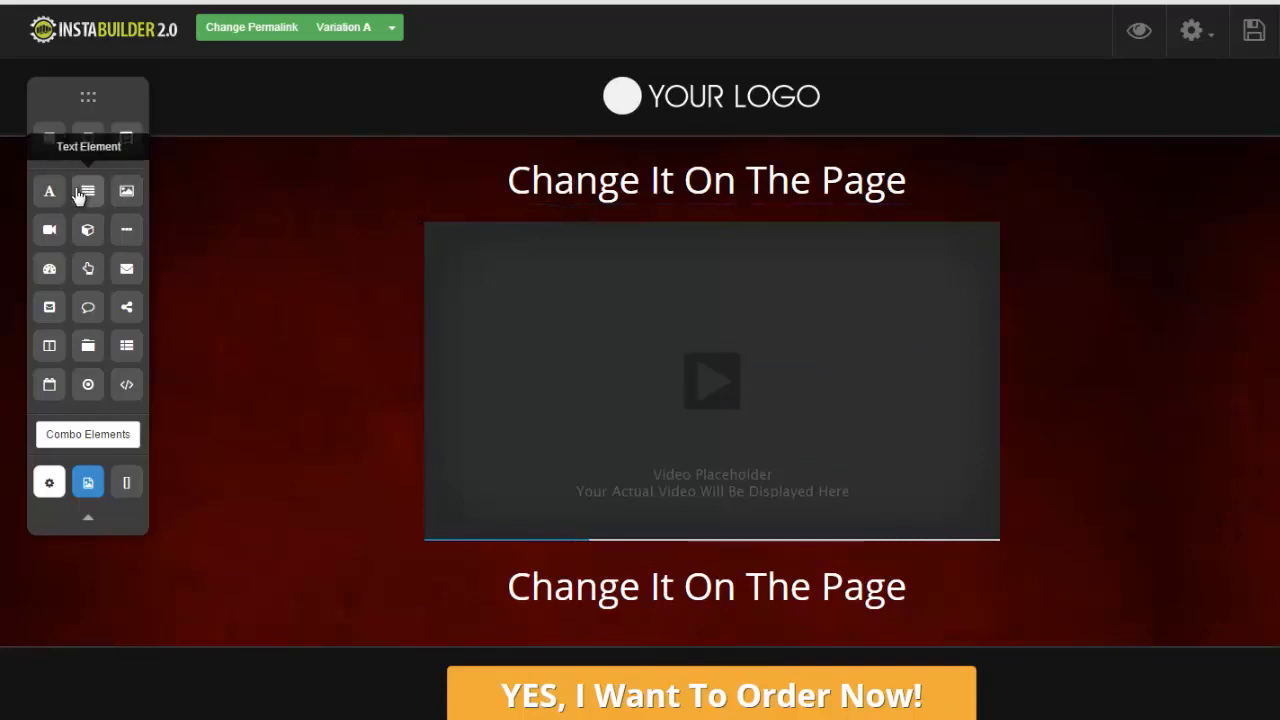
Add a text element between the upper heading and the video placeholder, and color all of its text white.
left_click_drag(84, 194, 488, 259)
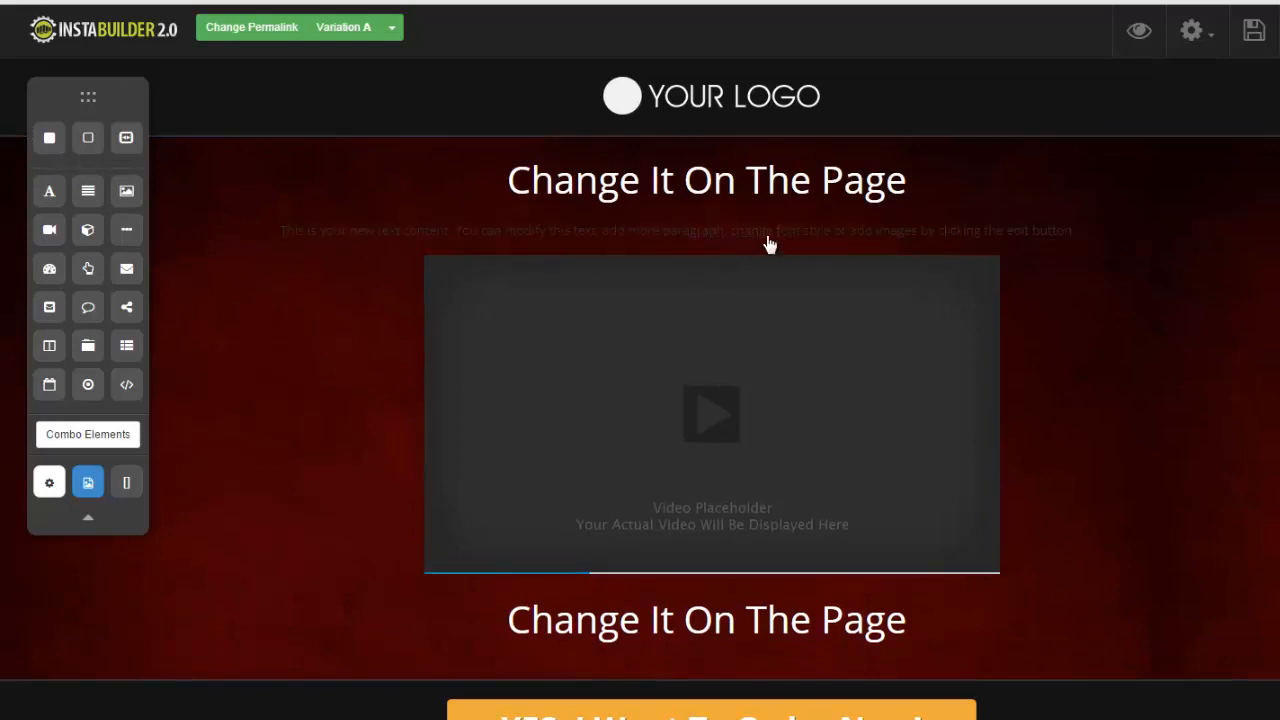
left_click(1047, 230)
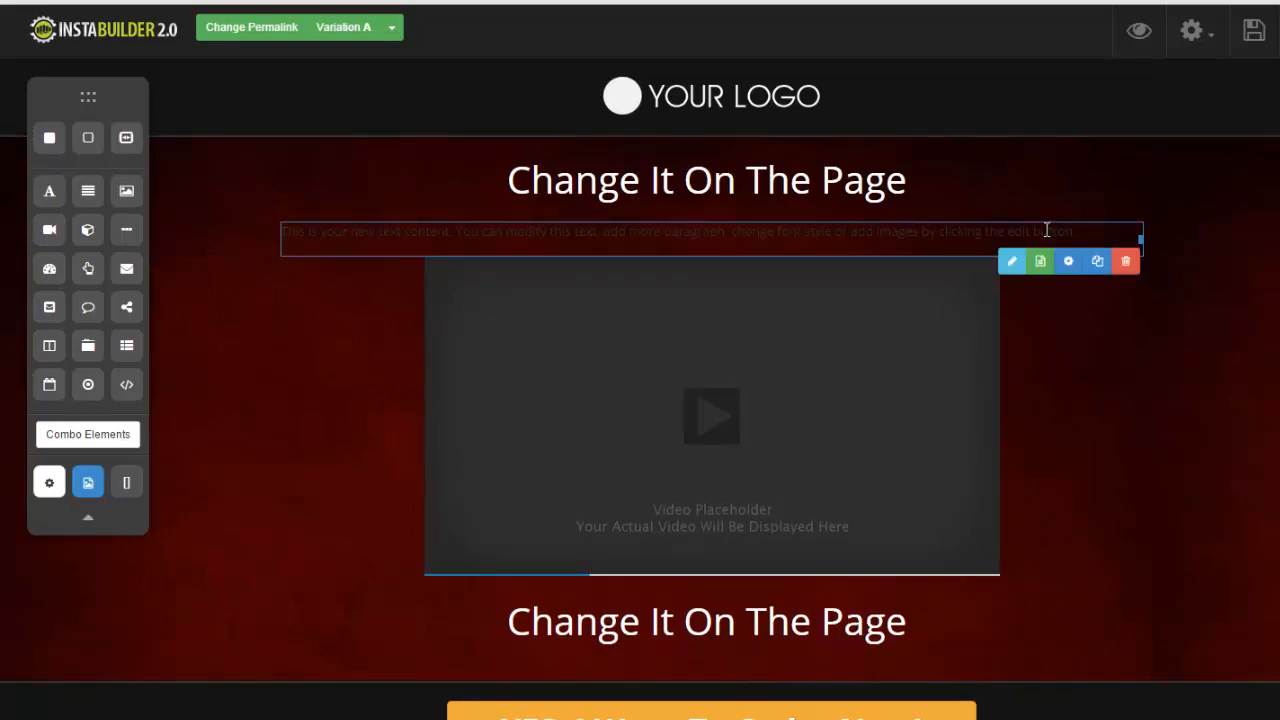
left_click(1013, 261)
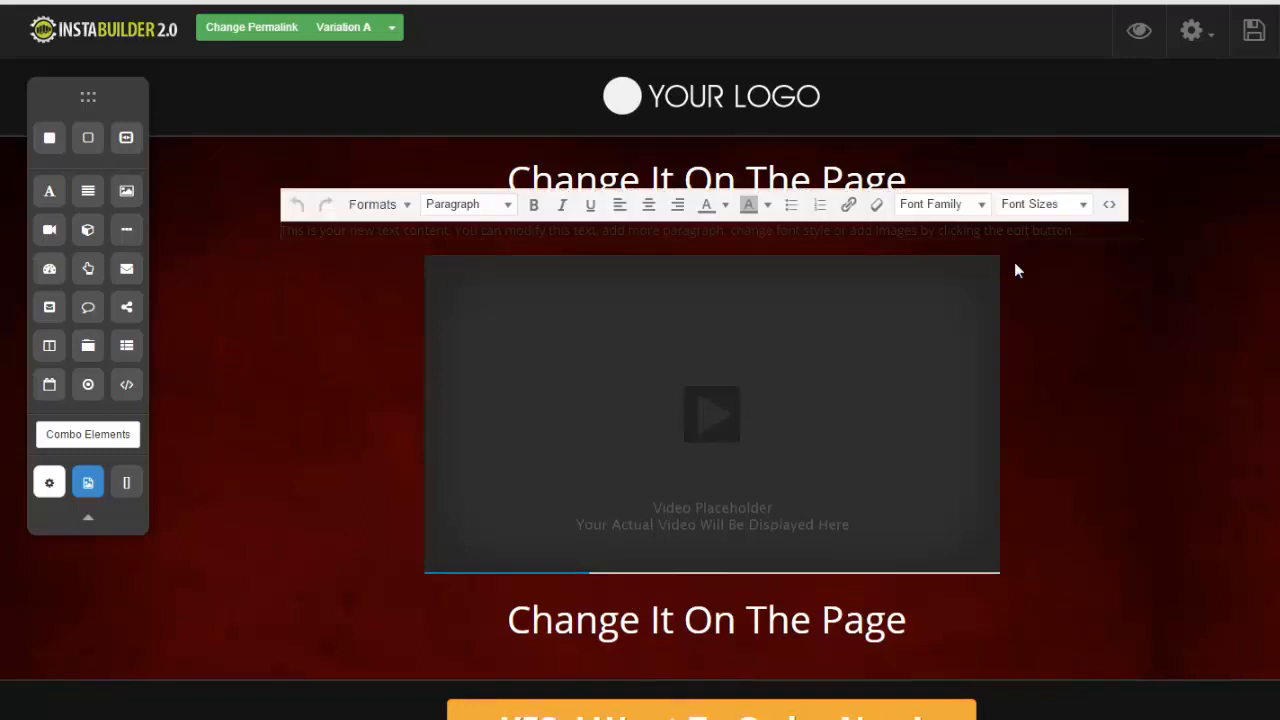
left_click_drag(1077, 228, 282, 231)
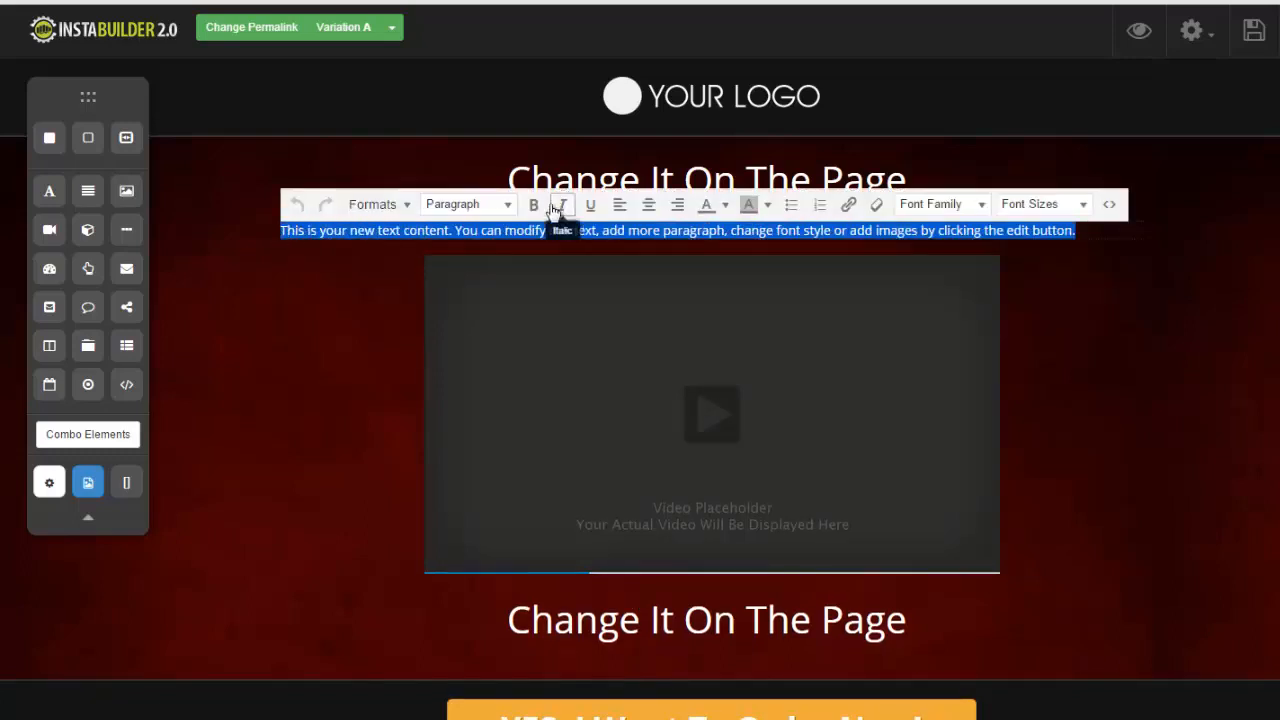
left_click(724, 204)
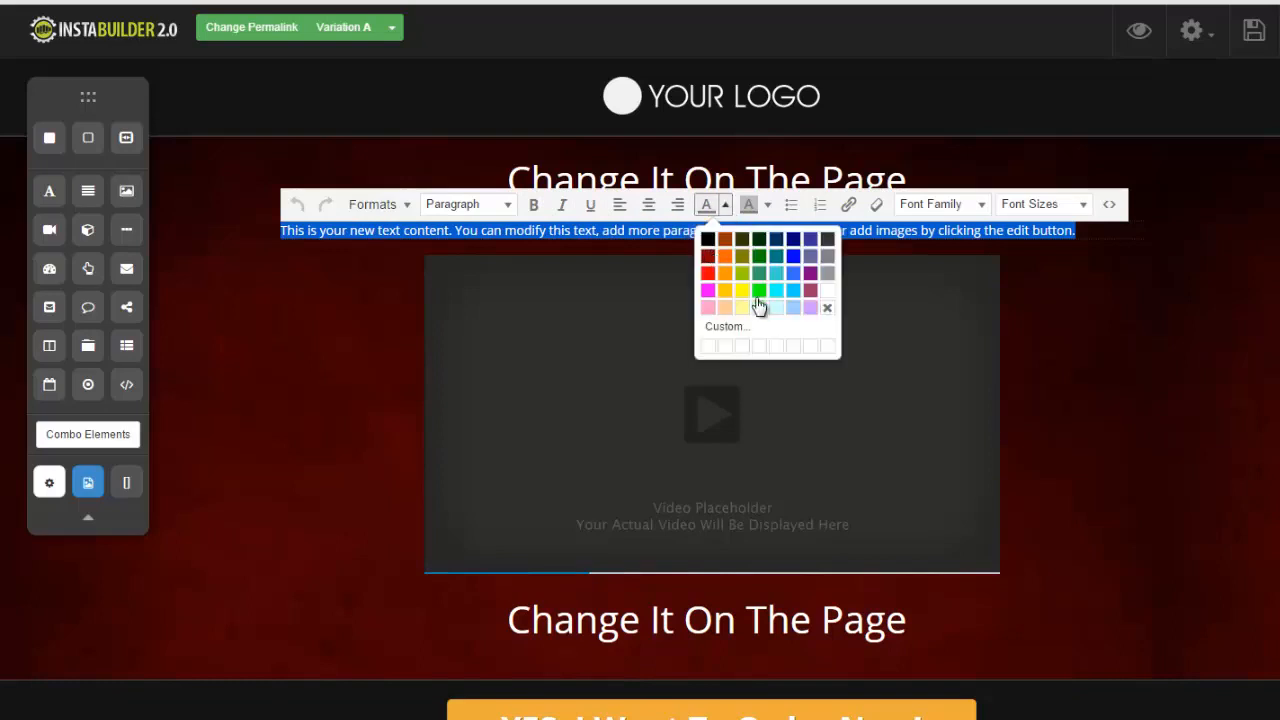
left_click(827, 307)
left_click(1030, 296)
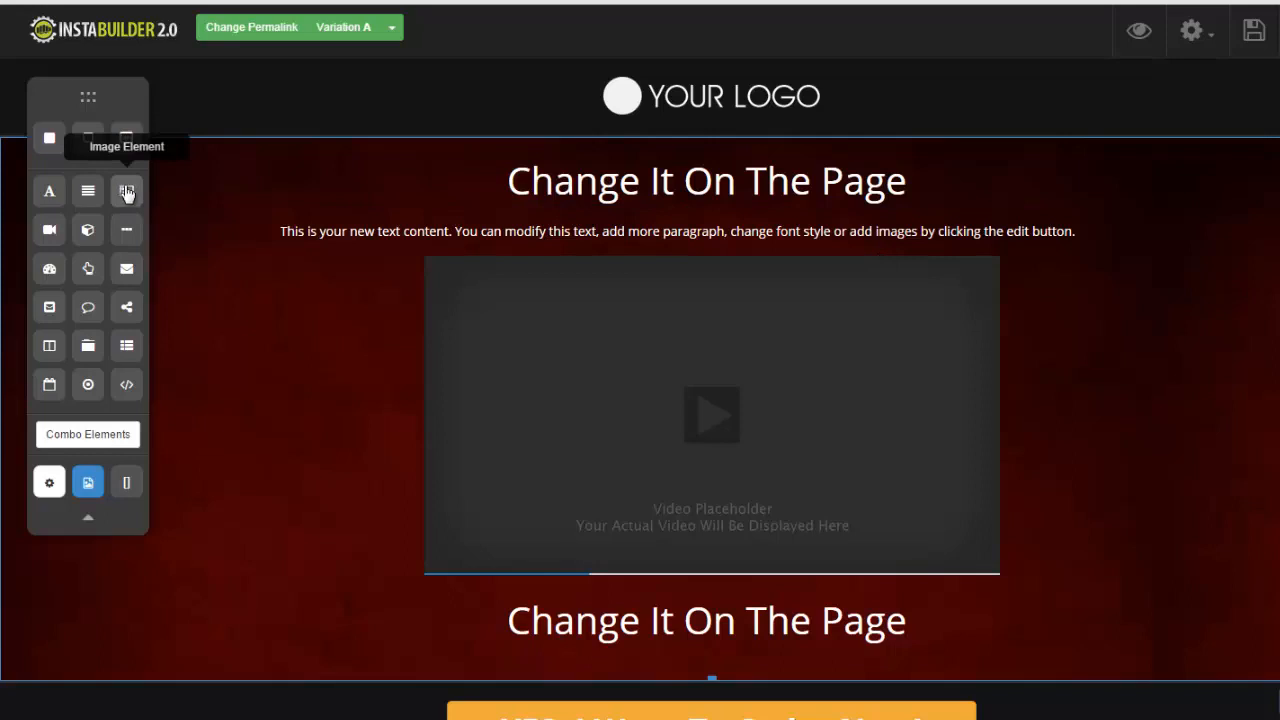
Add an image element between the paragraph and the video placeholder, and open its image settings.
left_click_drag(127, 193, 712, 265)
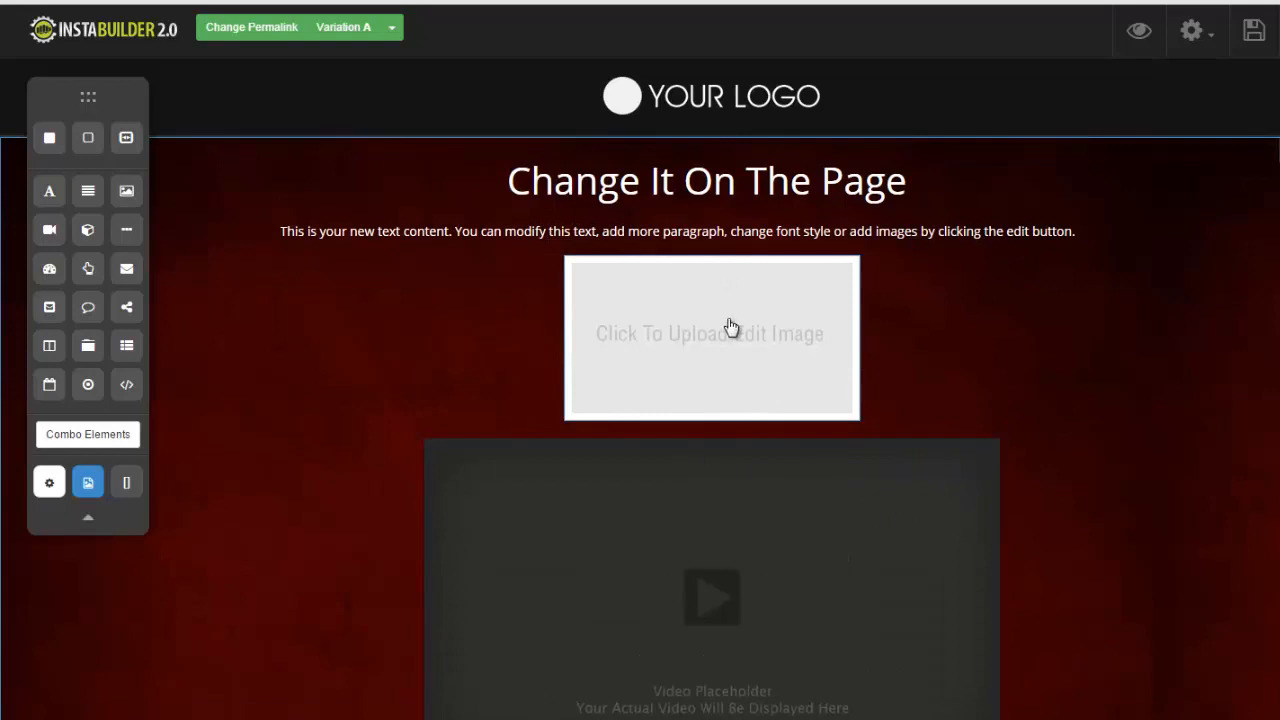
mouse_move(728, 326)
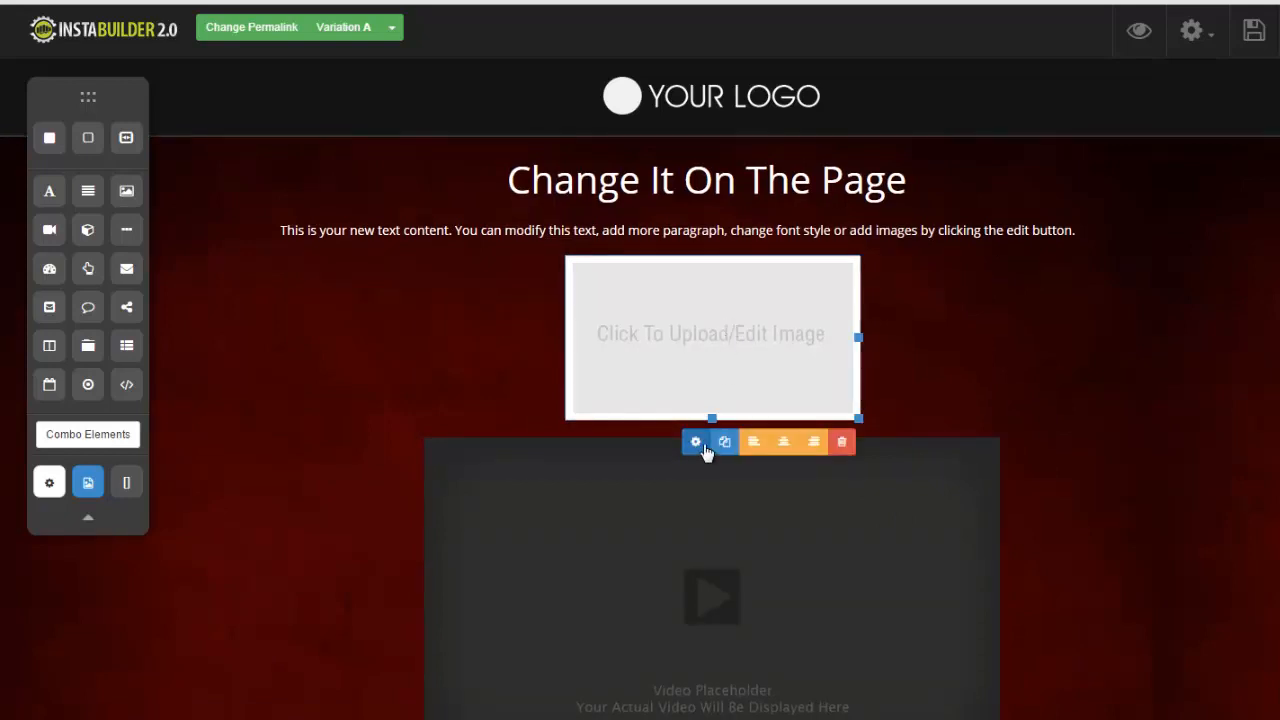
left_click(636, 446)
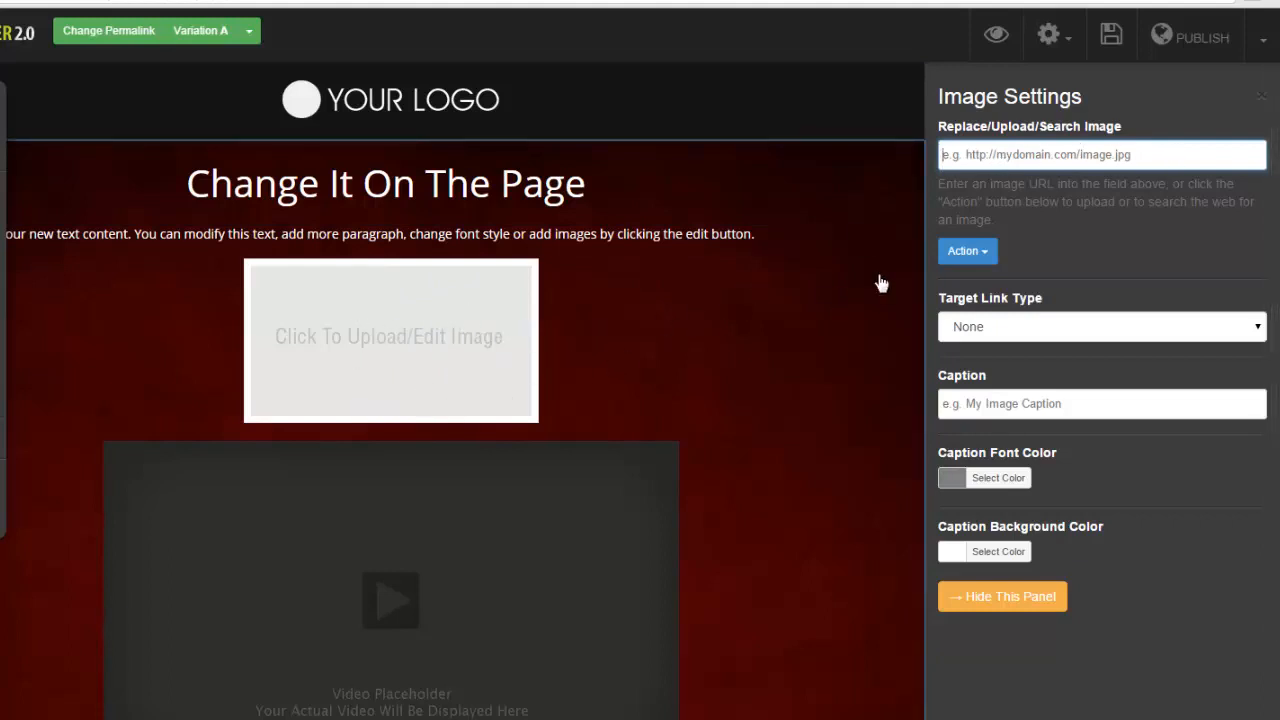
Search for "car" images and use the red sports car from pixabay.com in the image element.
left_click(984, 262)
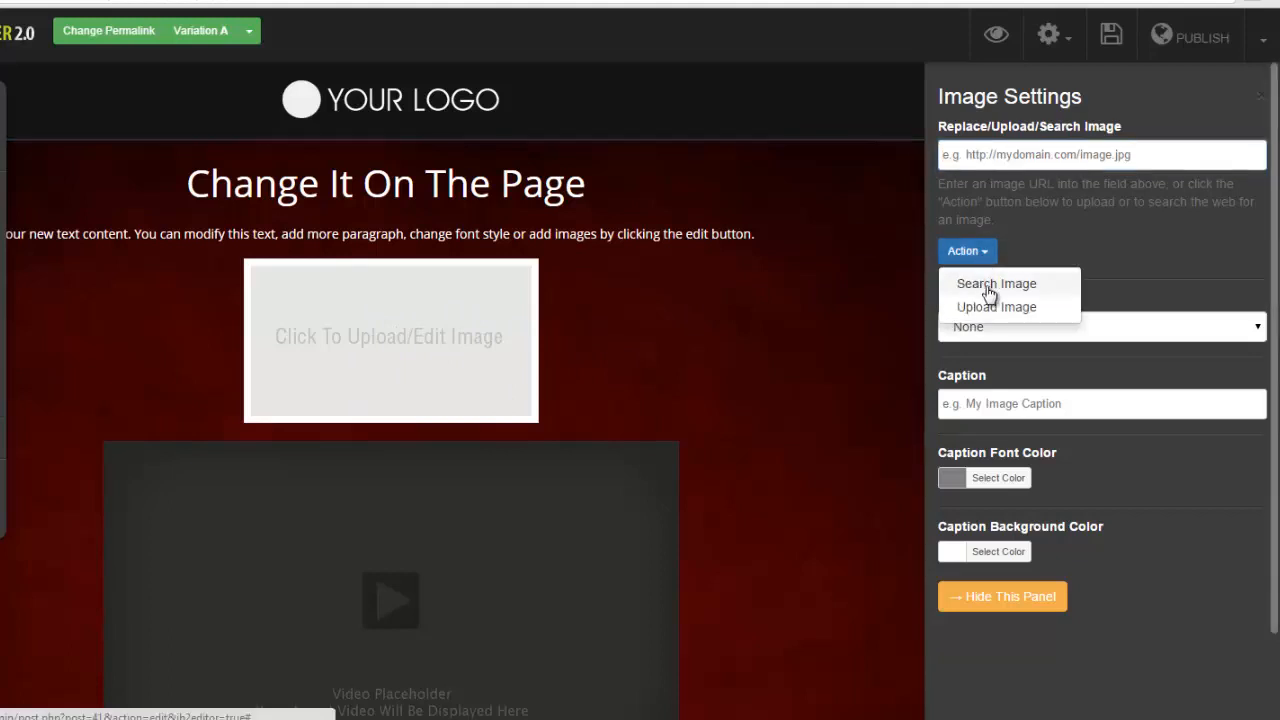
left_click(989, 288)
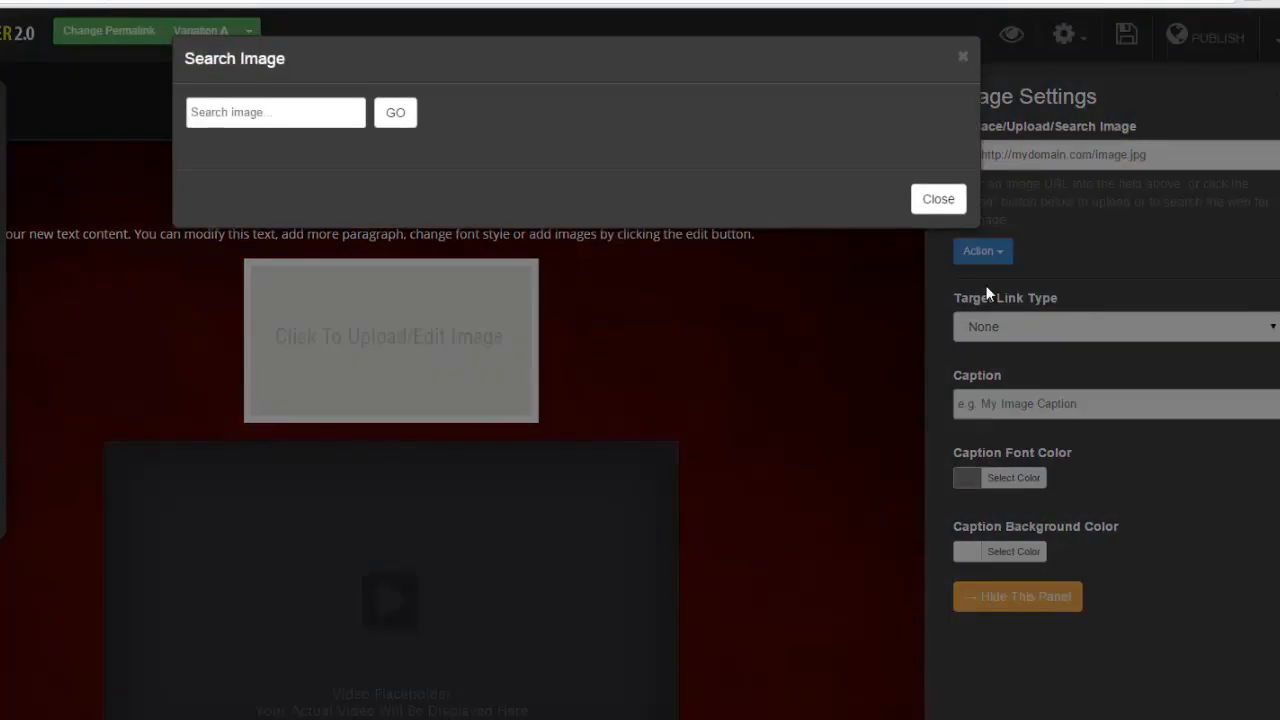
left_click(290, 118)
type("car")
left_click(394, 117)
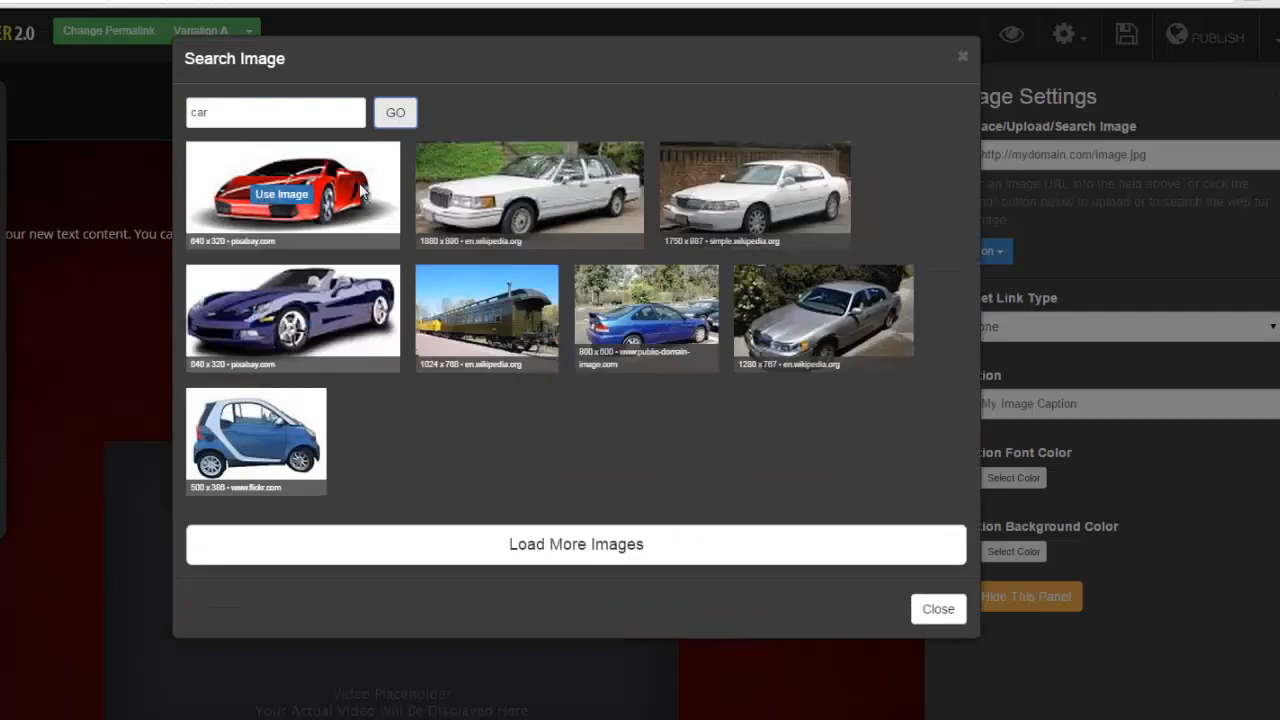
mouse_move(831, 201)
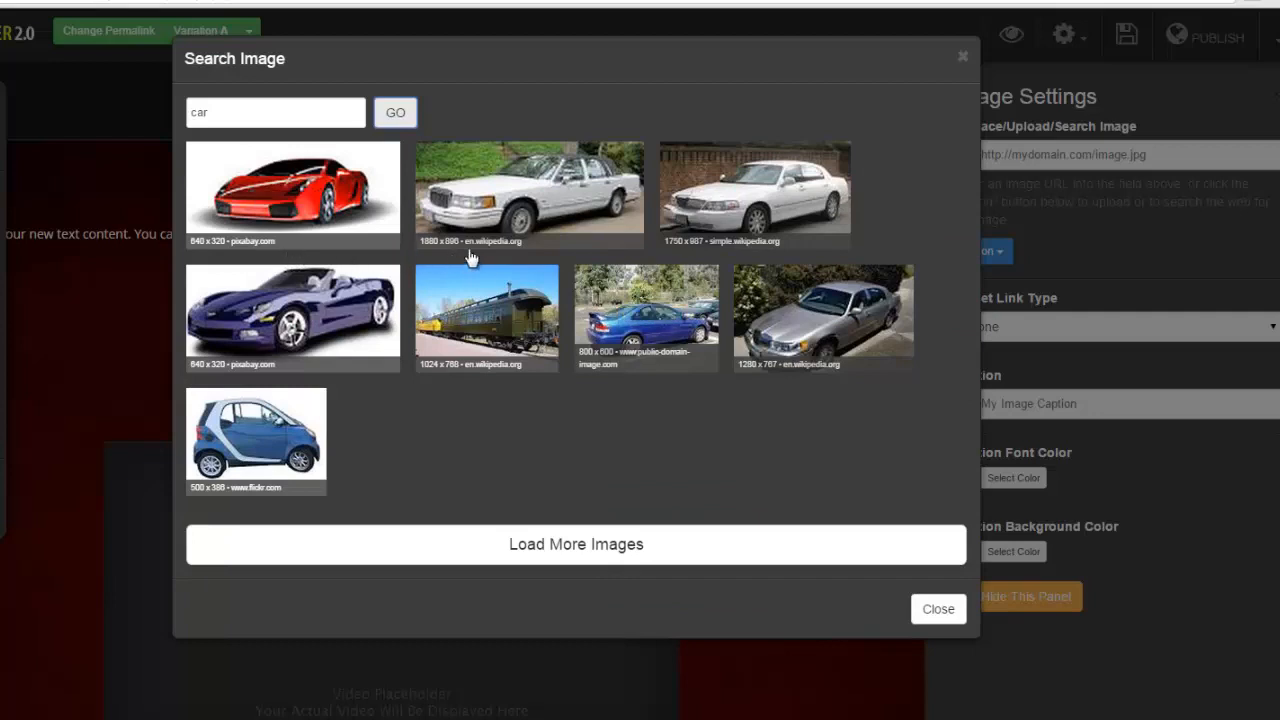
mouse_move(503, 247)
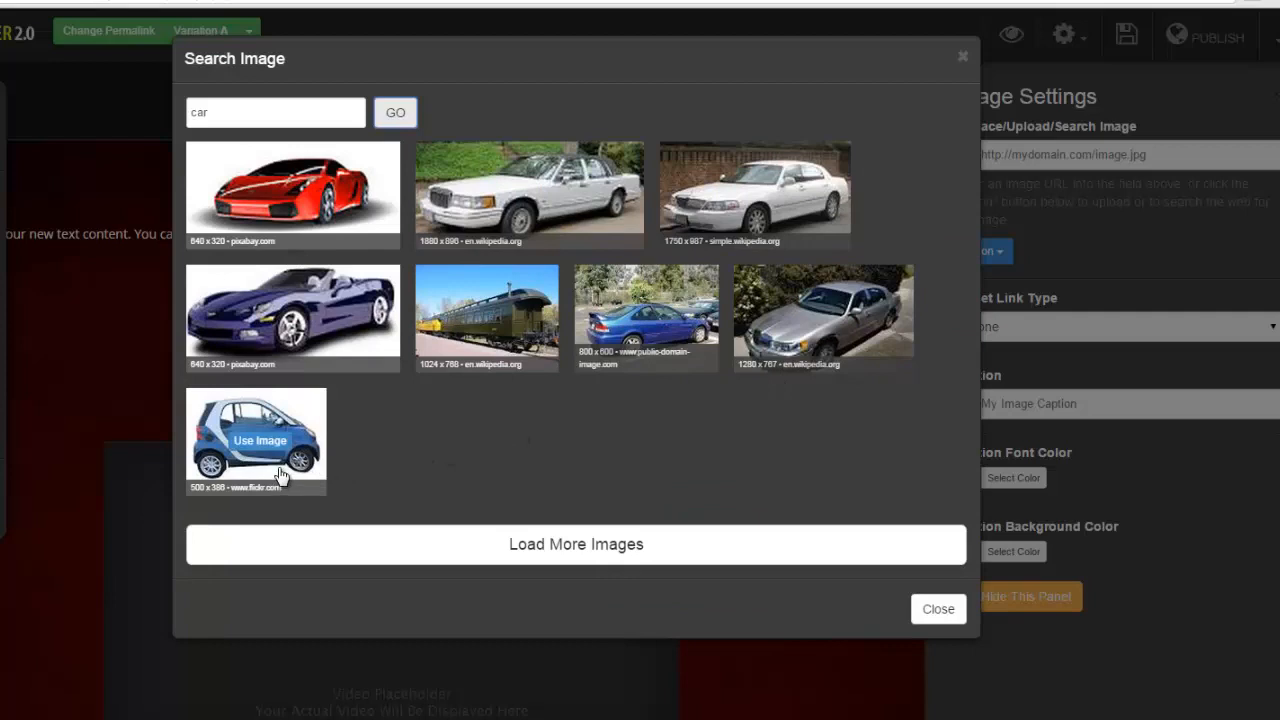
mouse_move(322, 205)
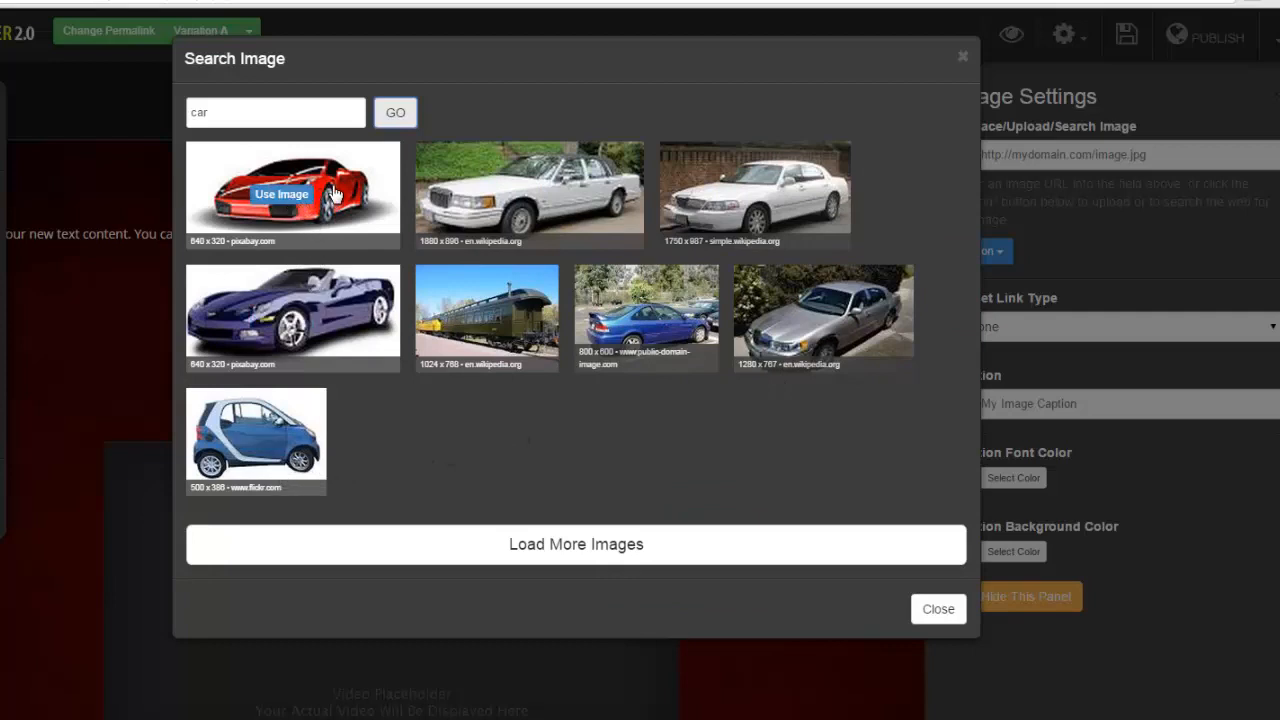
left_click(283, 194)
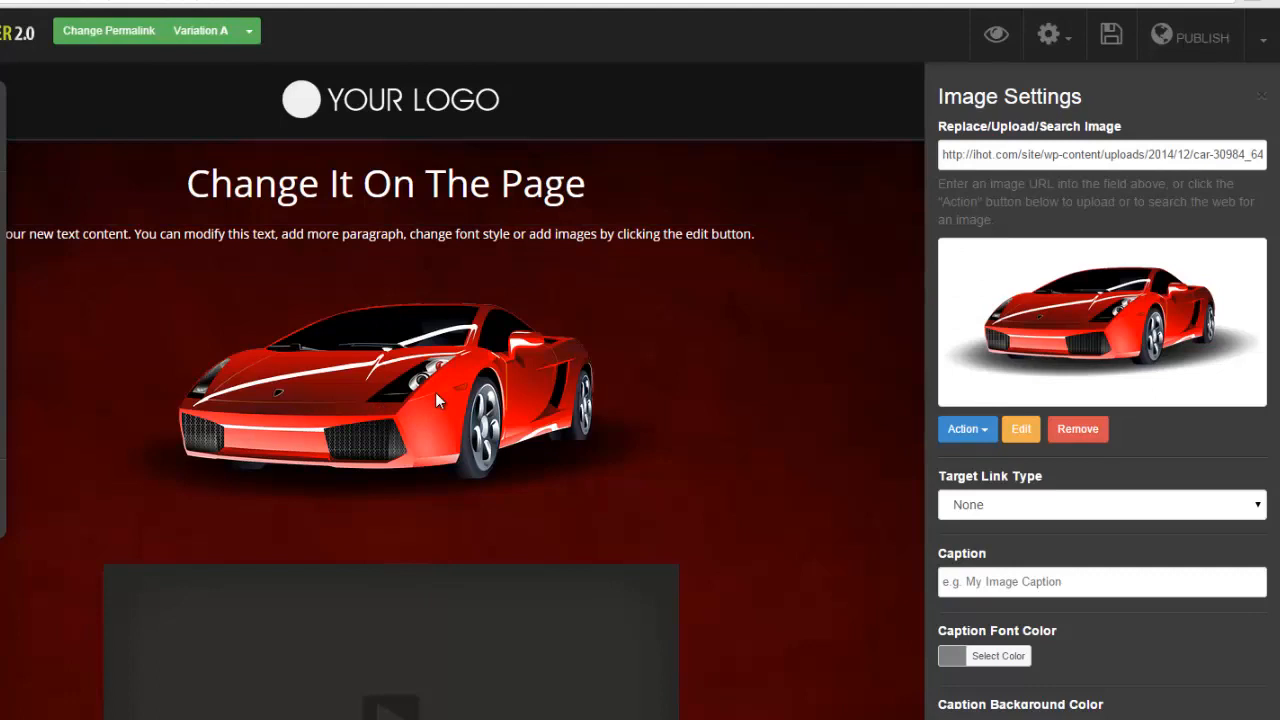
Move the car image above the paragraph, directly under the upper heading.
left_click(492, 396)
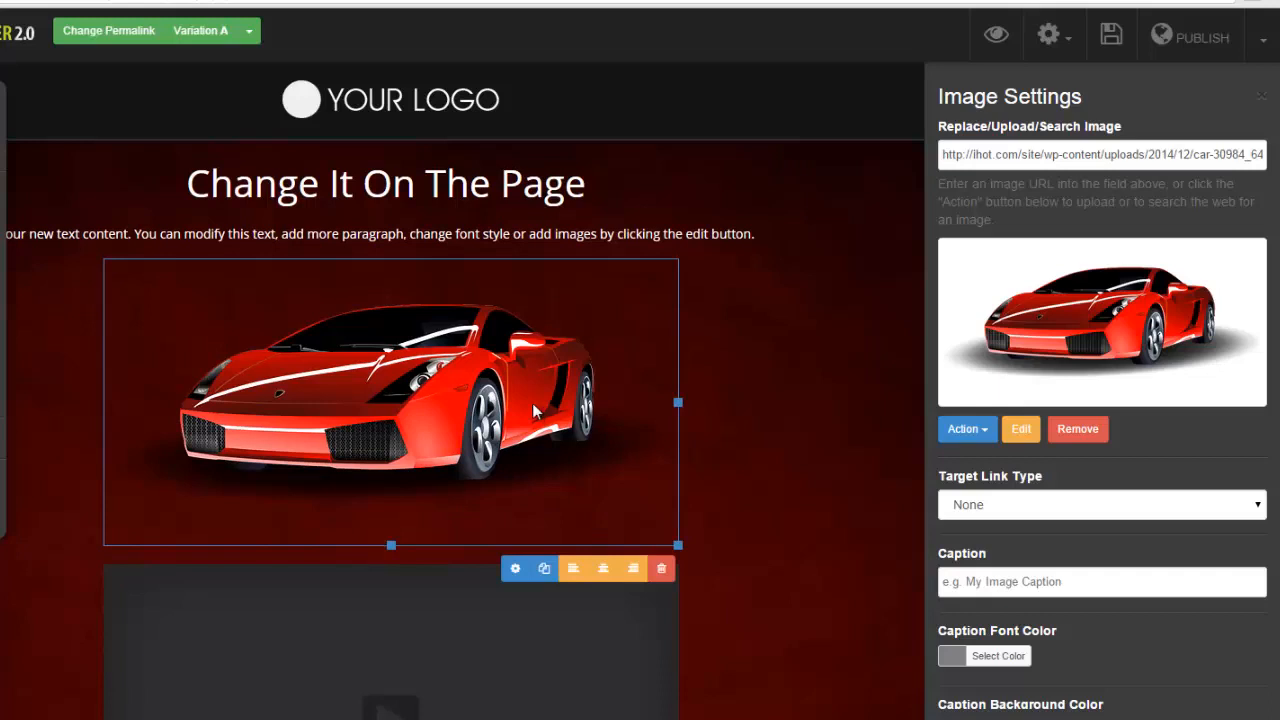
left_click_drag(532, 403, 532, 228)
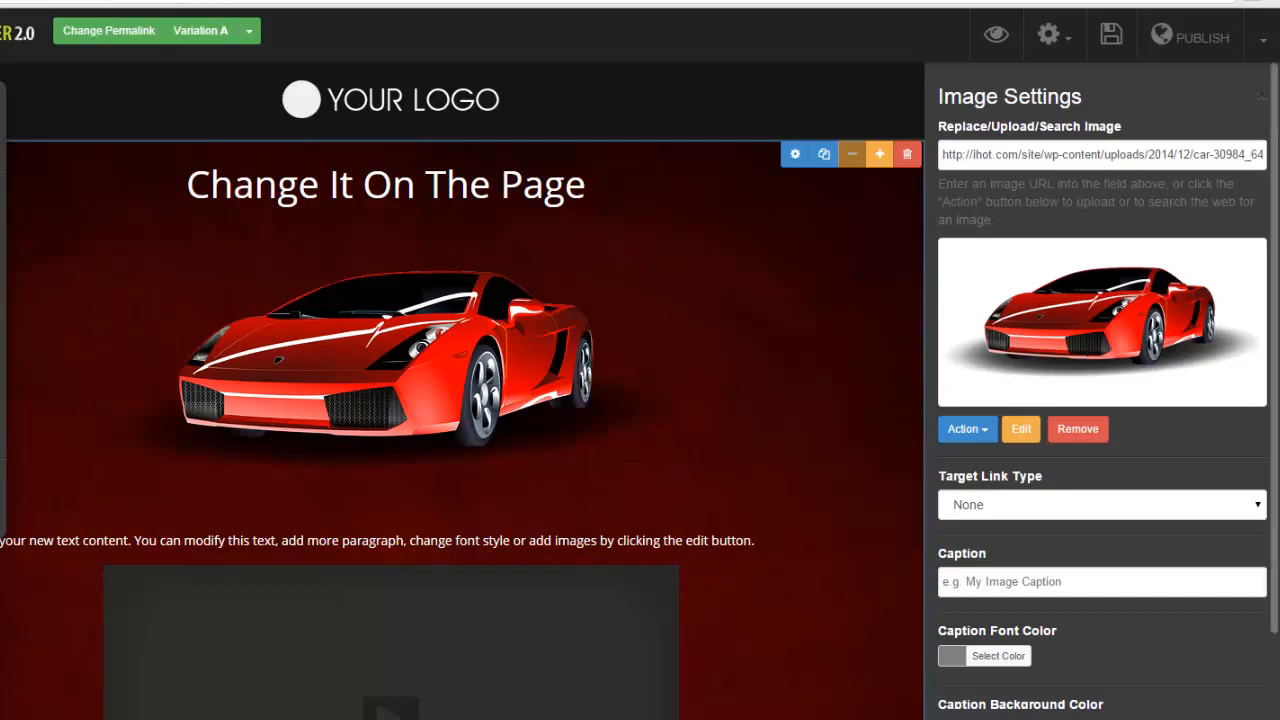
scroll(727, 364, "down", 1)
scroll(727, 364, "up", 1)
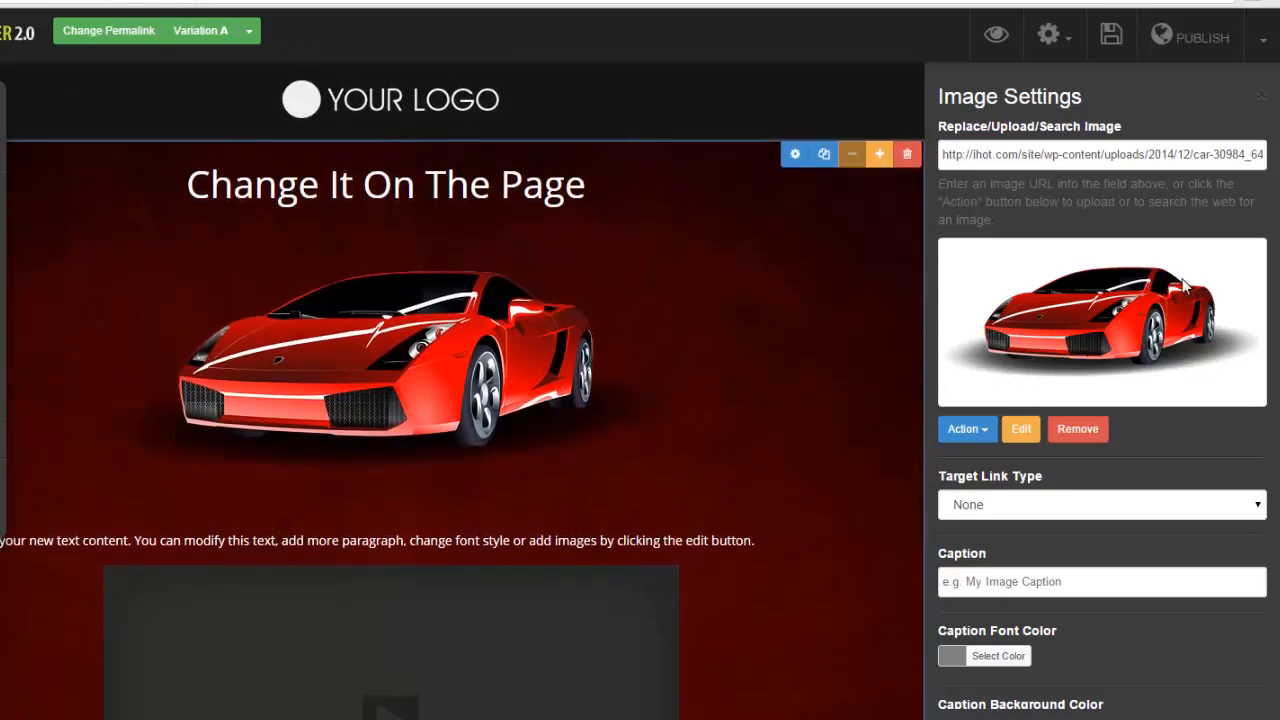
Check the image editor for the car picture and look over the available target link types.
left_click(1020, 432)
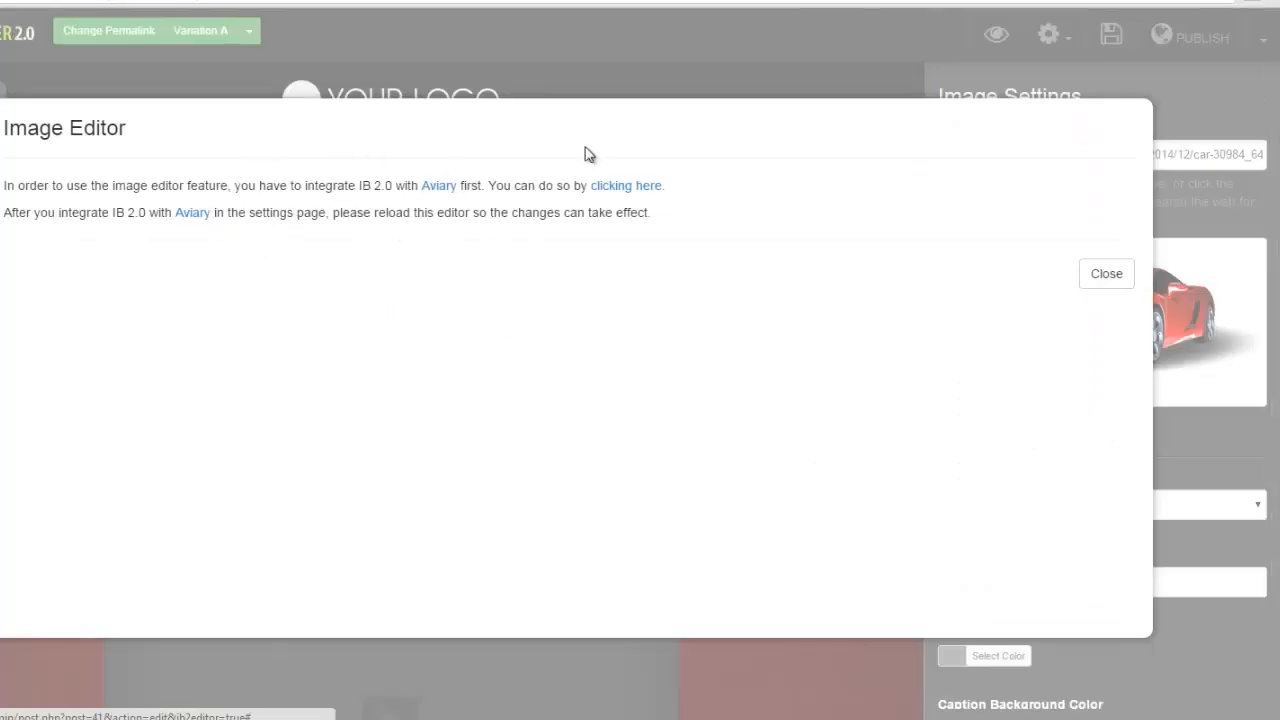
left_click(1106, 275)
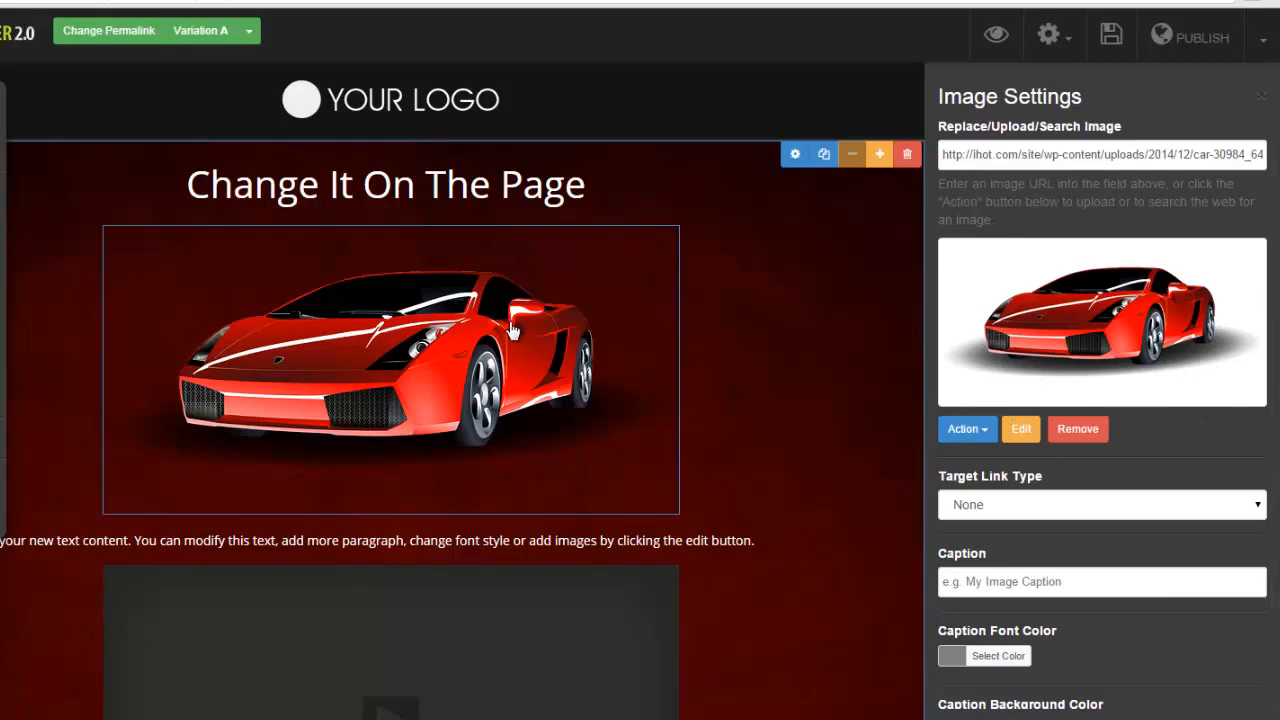
left_click(1258, 509)
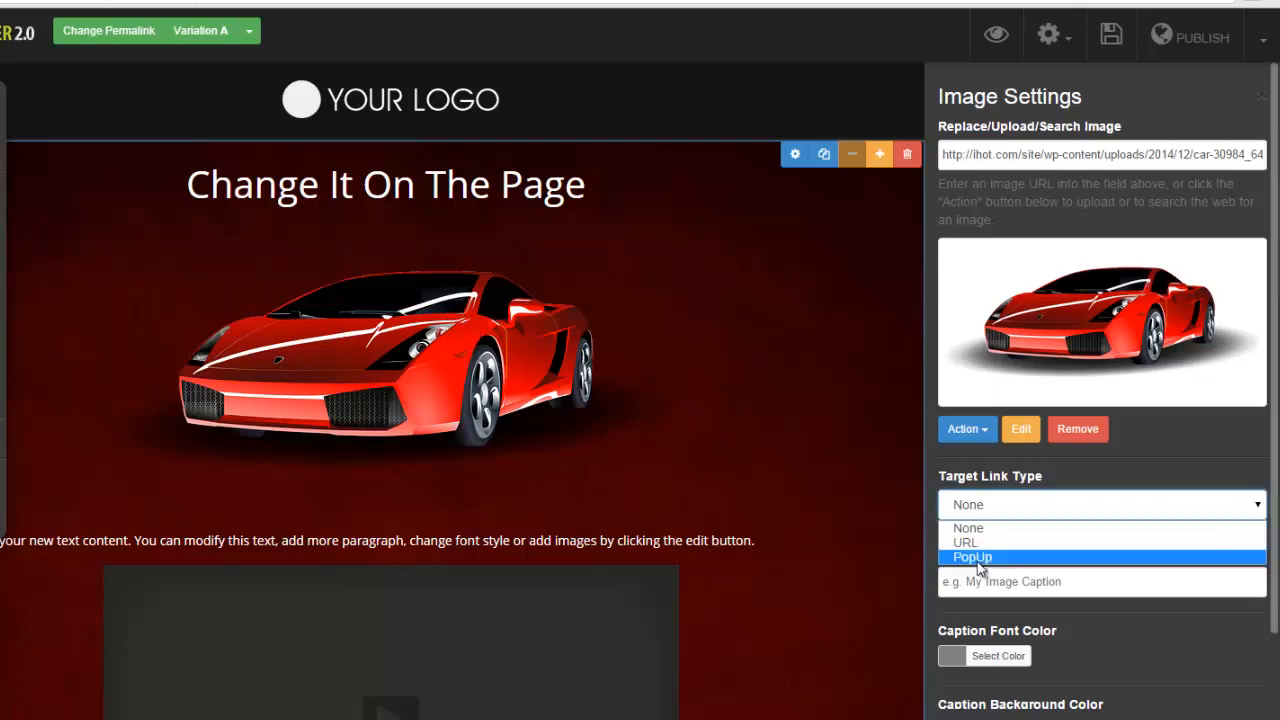
left_click(809, 566)
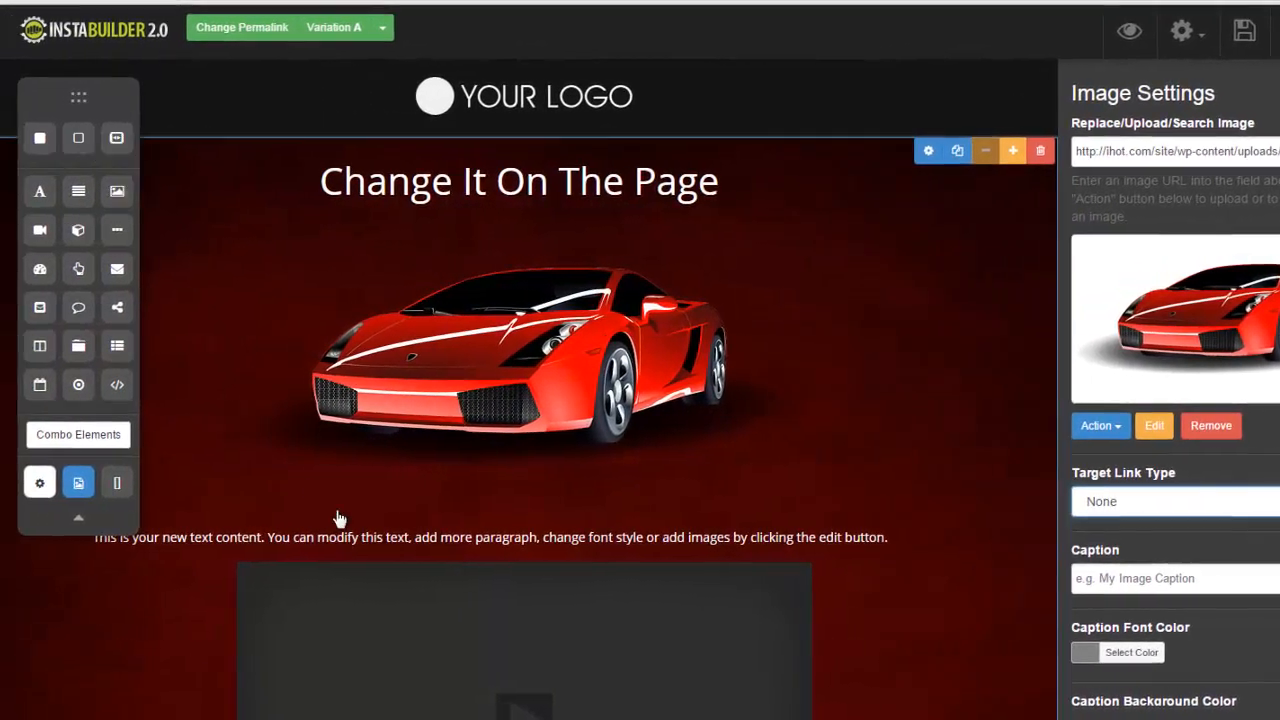
Add a video element under the upper heading, and delete the car image and the old video placeholder below it.
left_click_drag(40, 233, 547, 242)
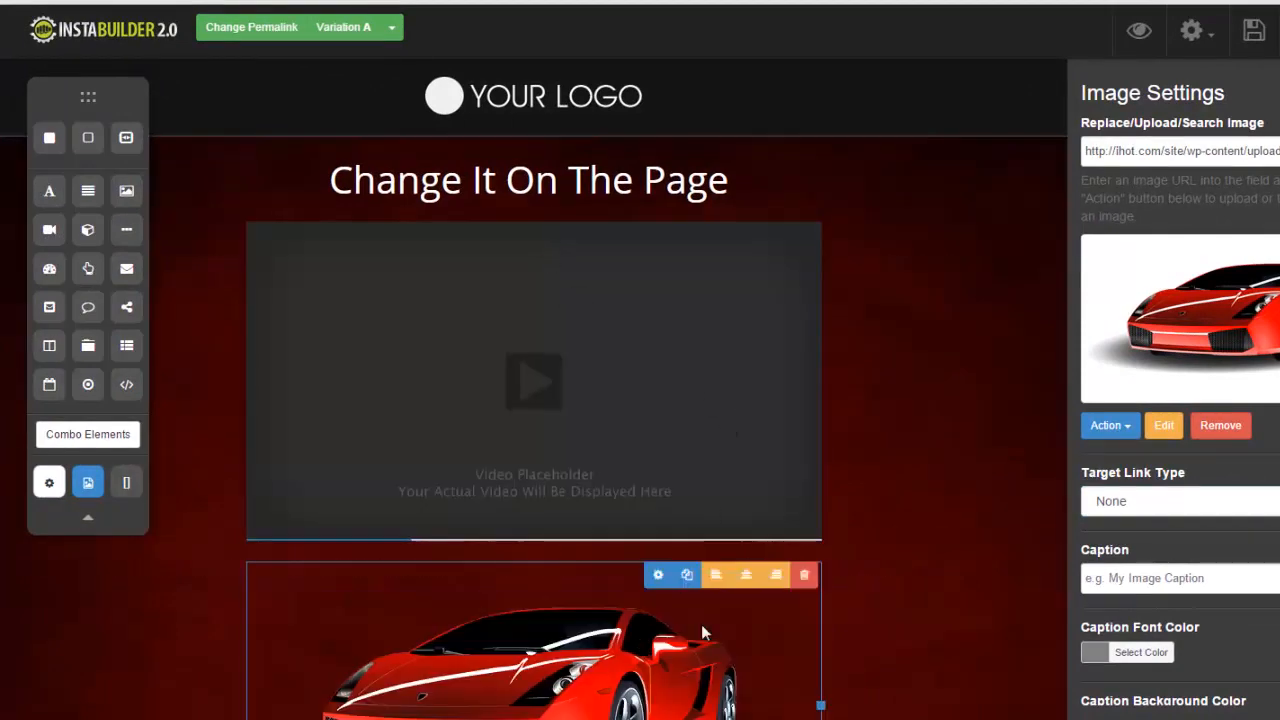
left_click(806, 577)
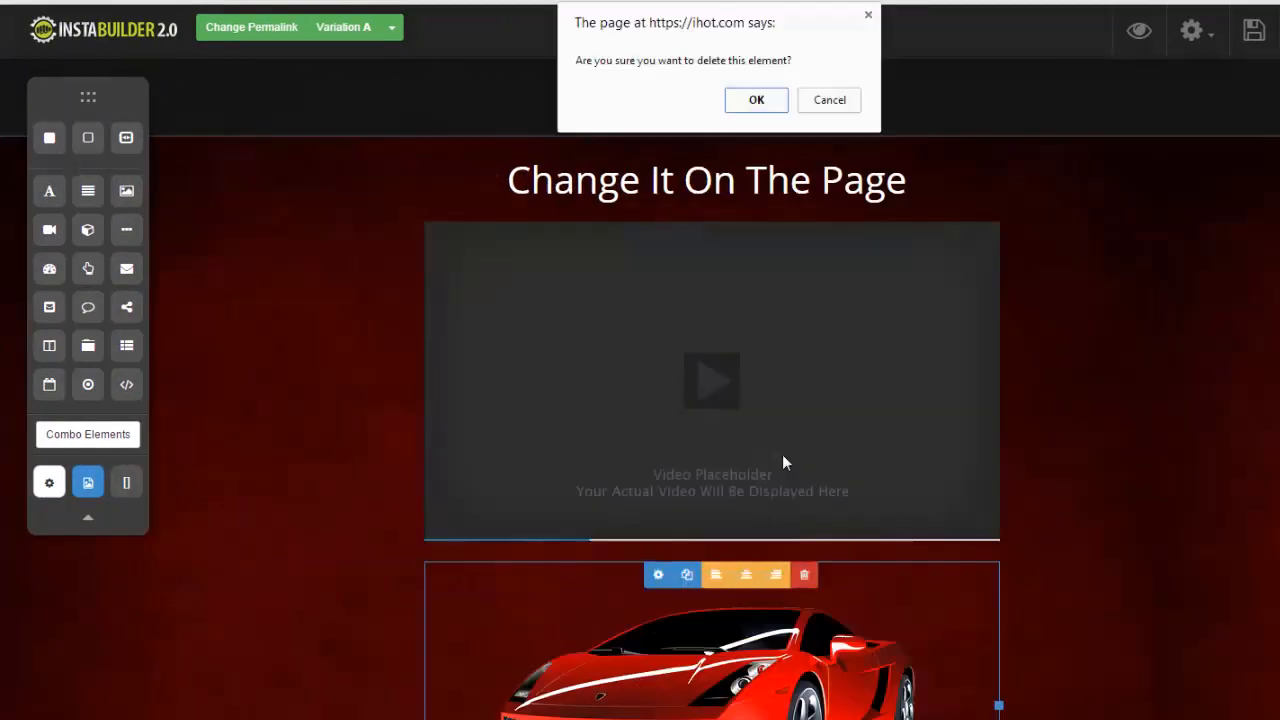
left_click(750, 100)
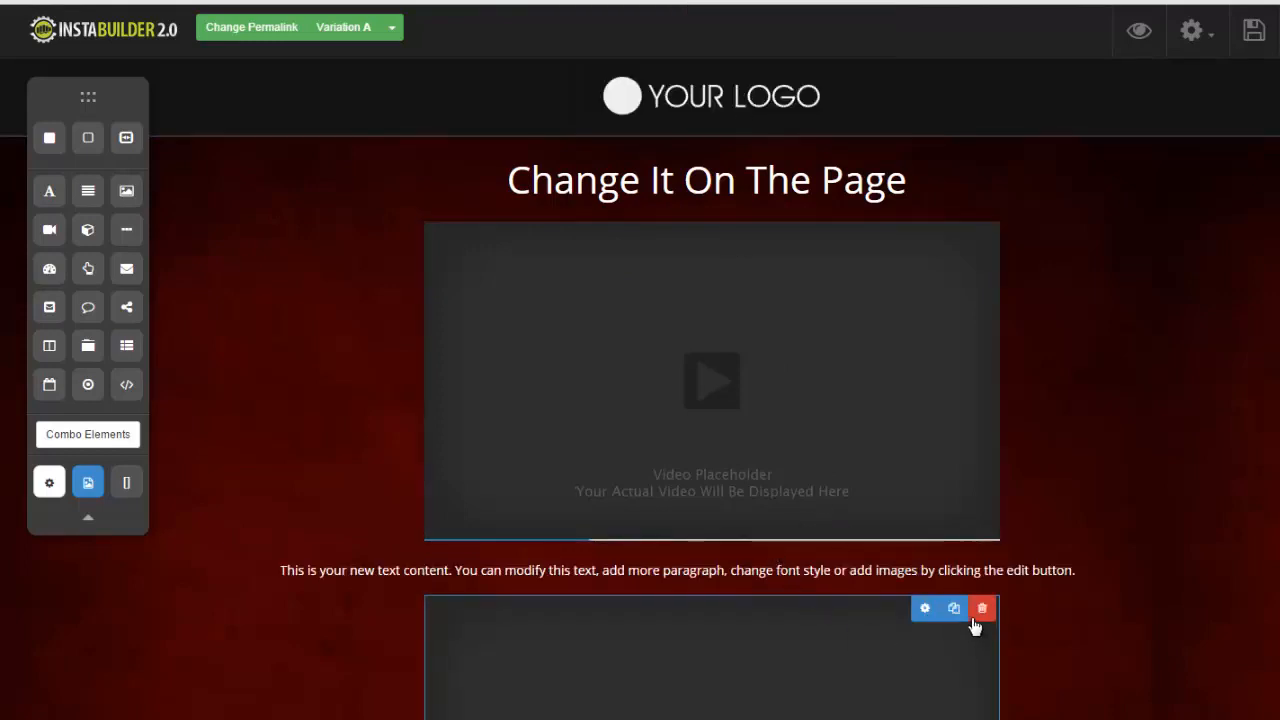
left_click(982, 608)
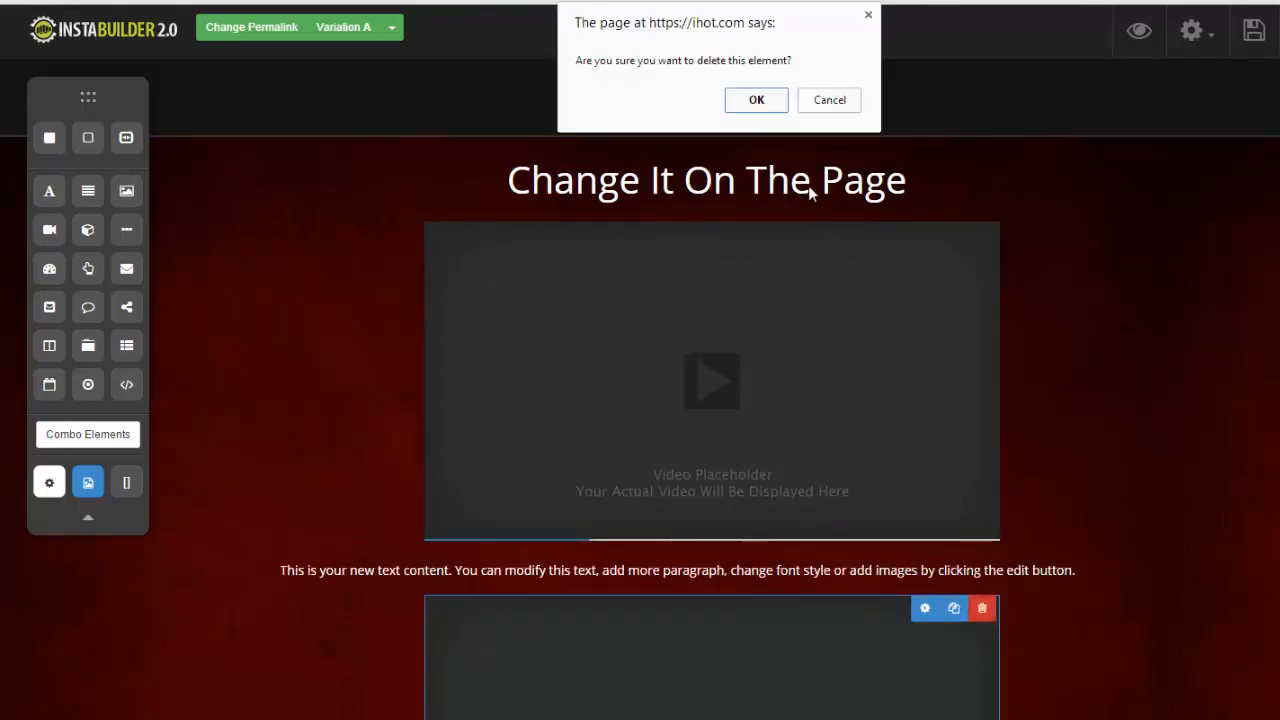
left_click(757, 100)
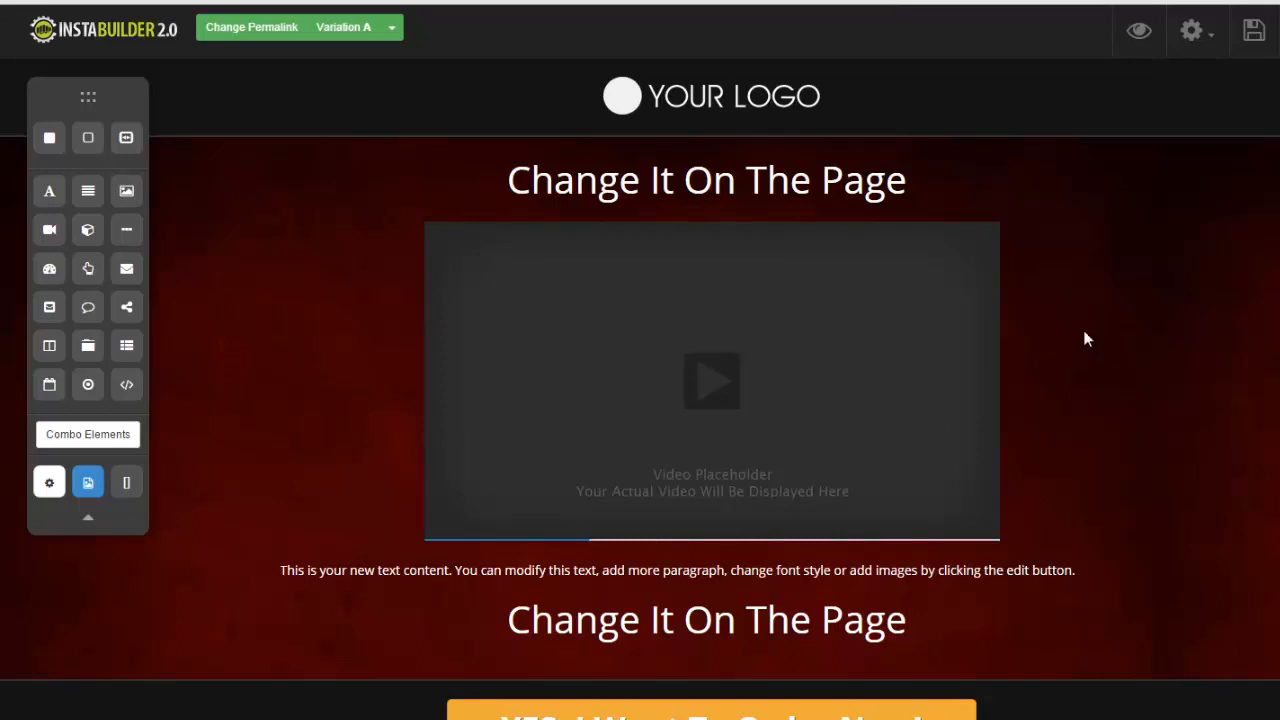
Try the Embed Code and YouTube types for the video element and switch the Autoplay option on and off.
left_click(959, 333)
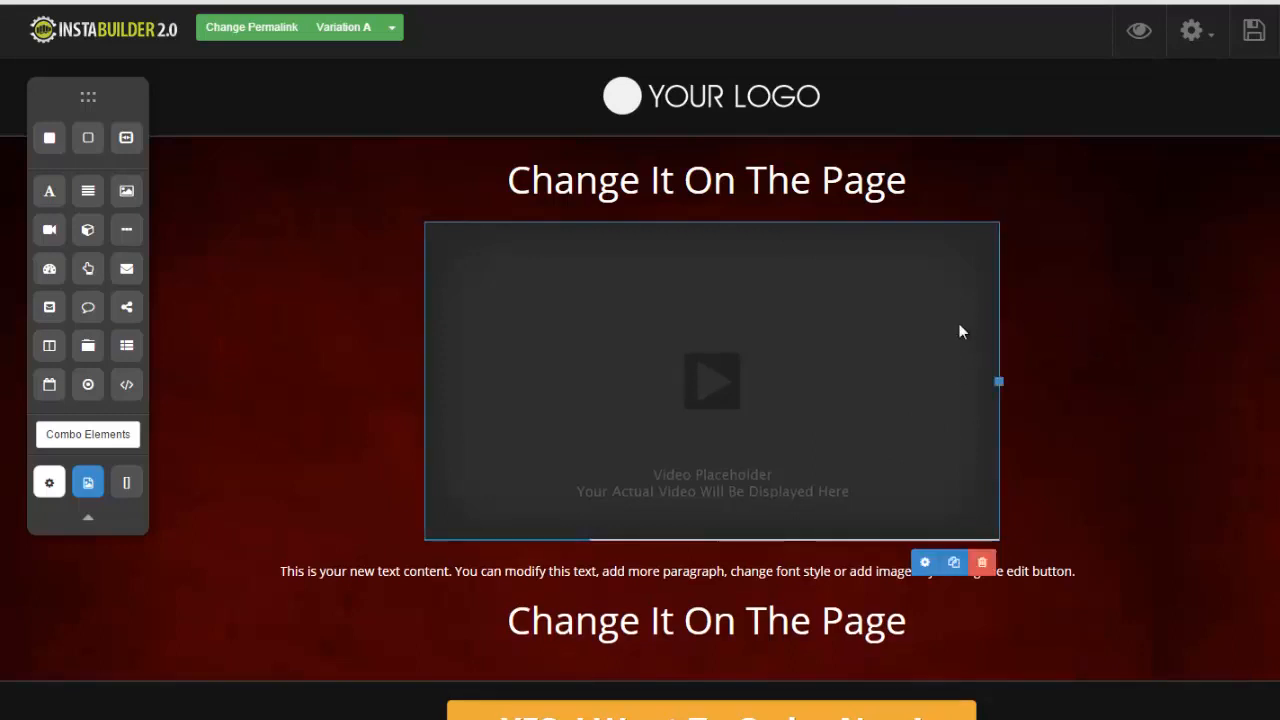
left_click(925, 564)
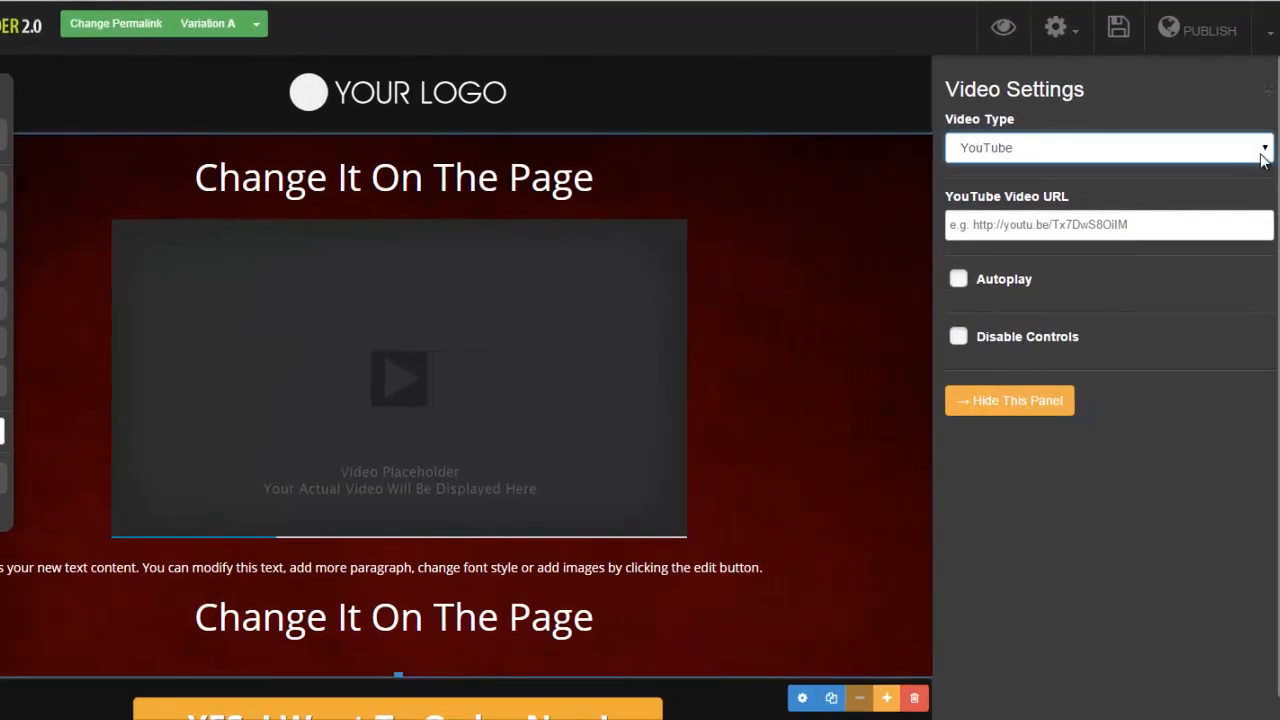
left_click(1260, 152)
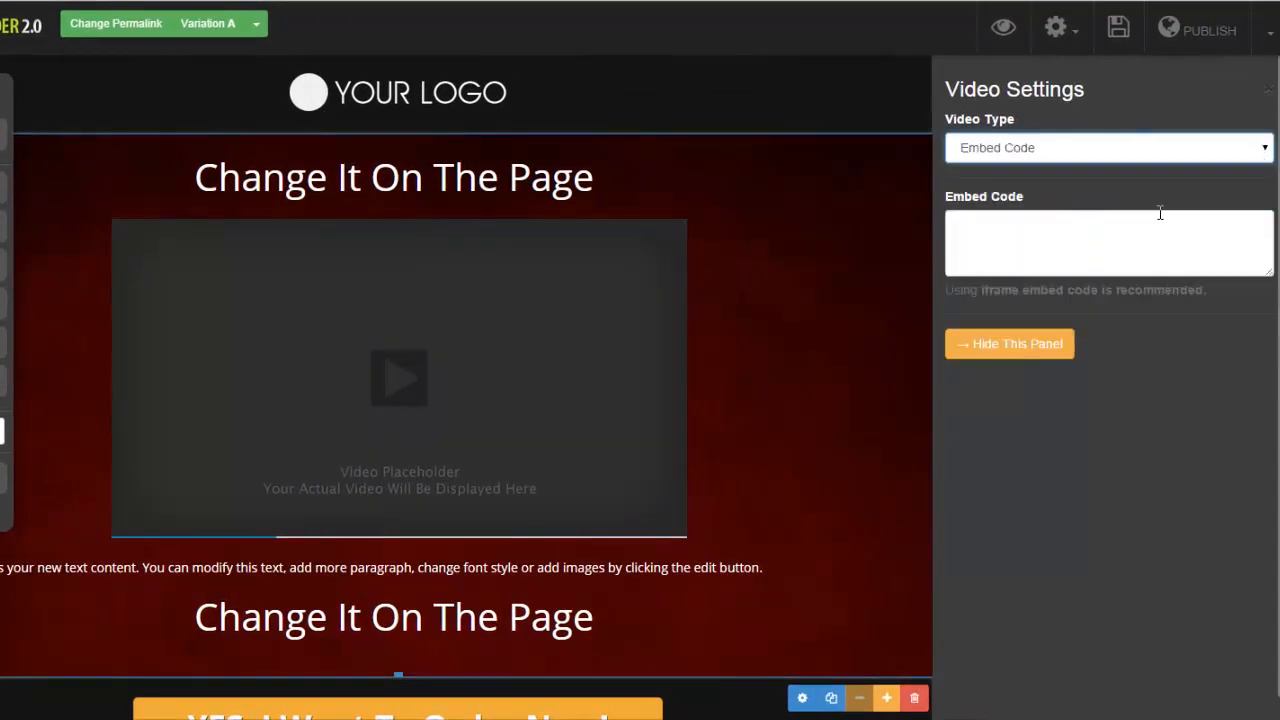
left_click(1161, 218)
left_click(1243, 152)
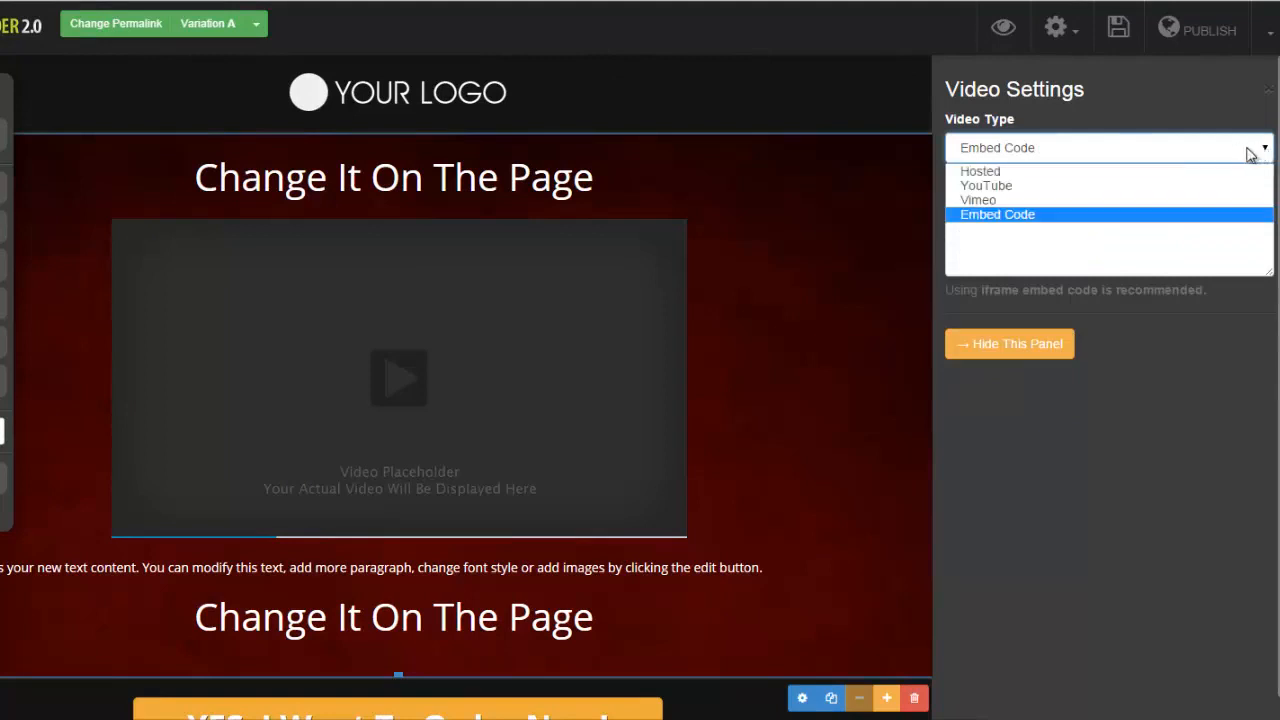
left_click(1143, 187)
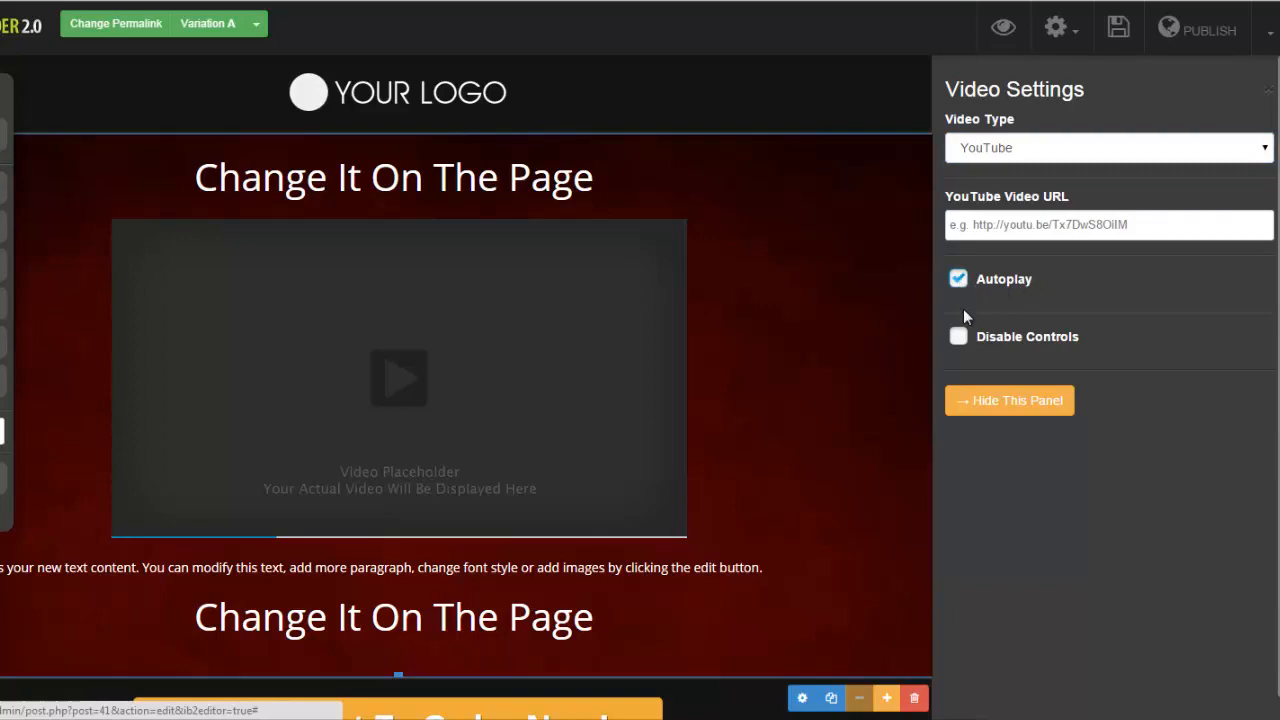
left_click(962, 280)
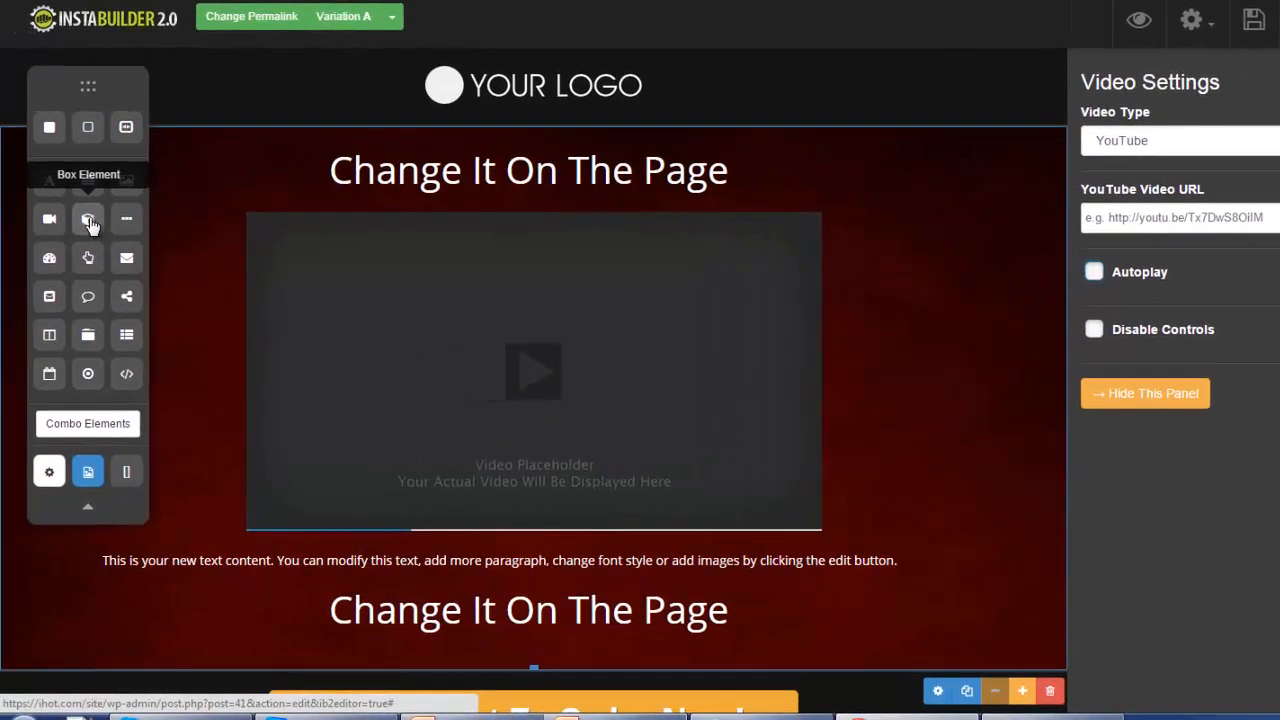
Add a box element between the upper heading and the video, and check its Margin & Padding settings.
left_click_drag(389, 246, 523, 226)
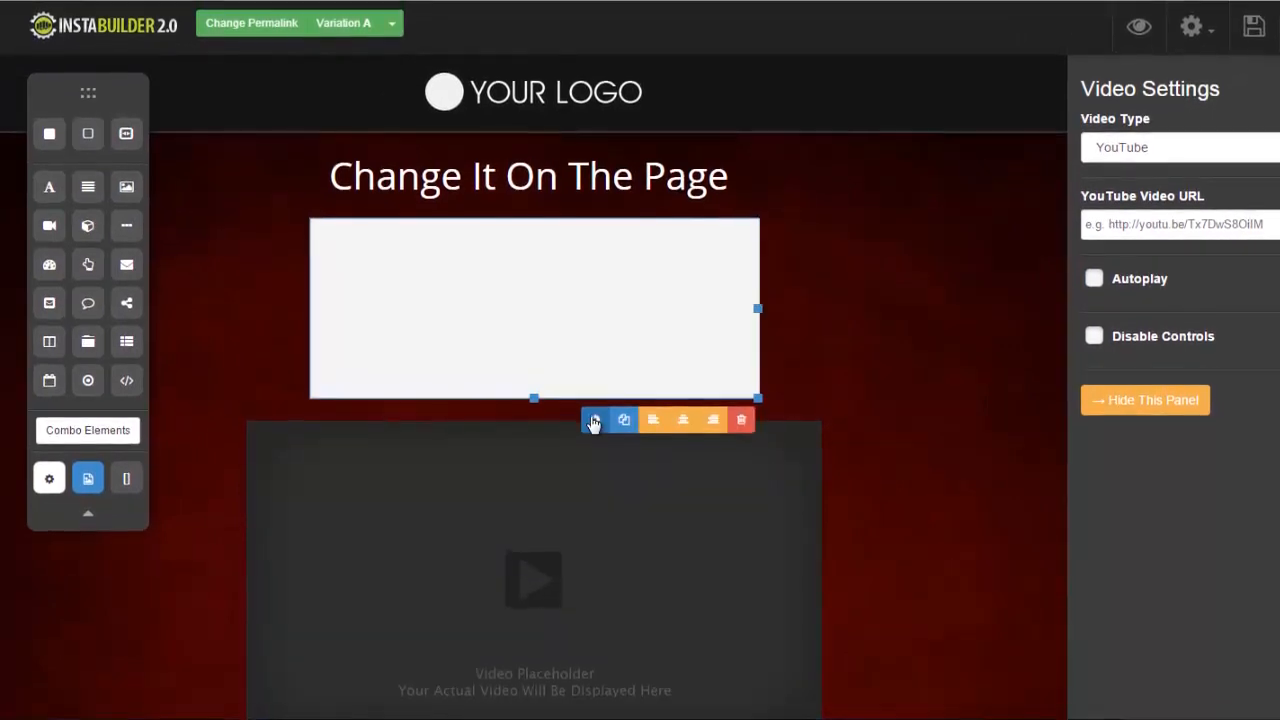
left_click(594, 421)
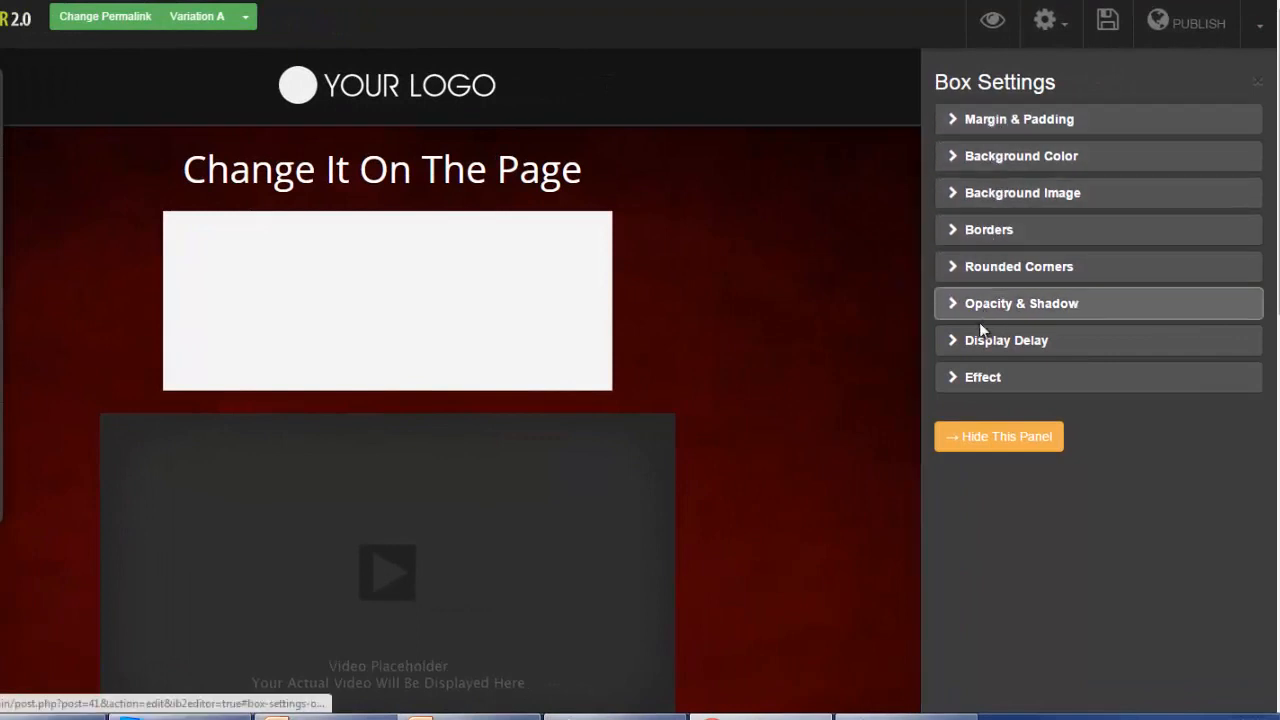
left_click(953, 128)
left_click(952, 126)
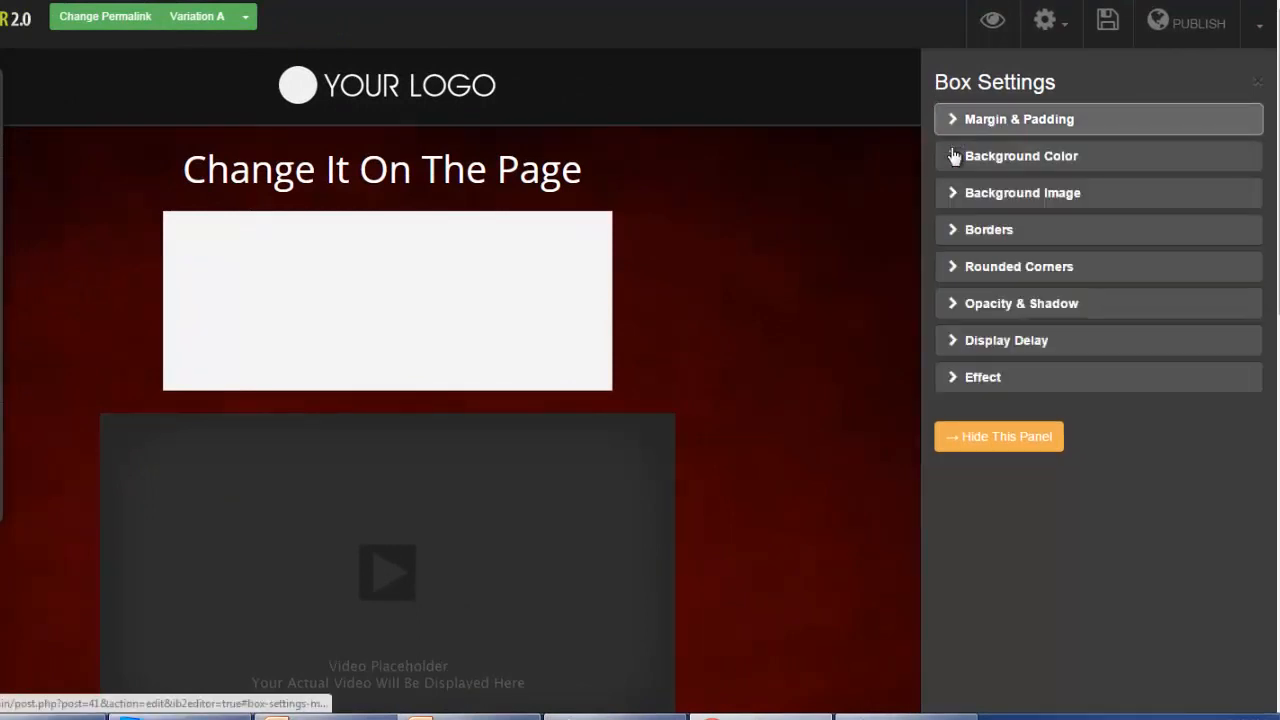
Set the box's background color to red (#e93e3e).
left_click(955, 158)
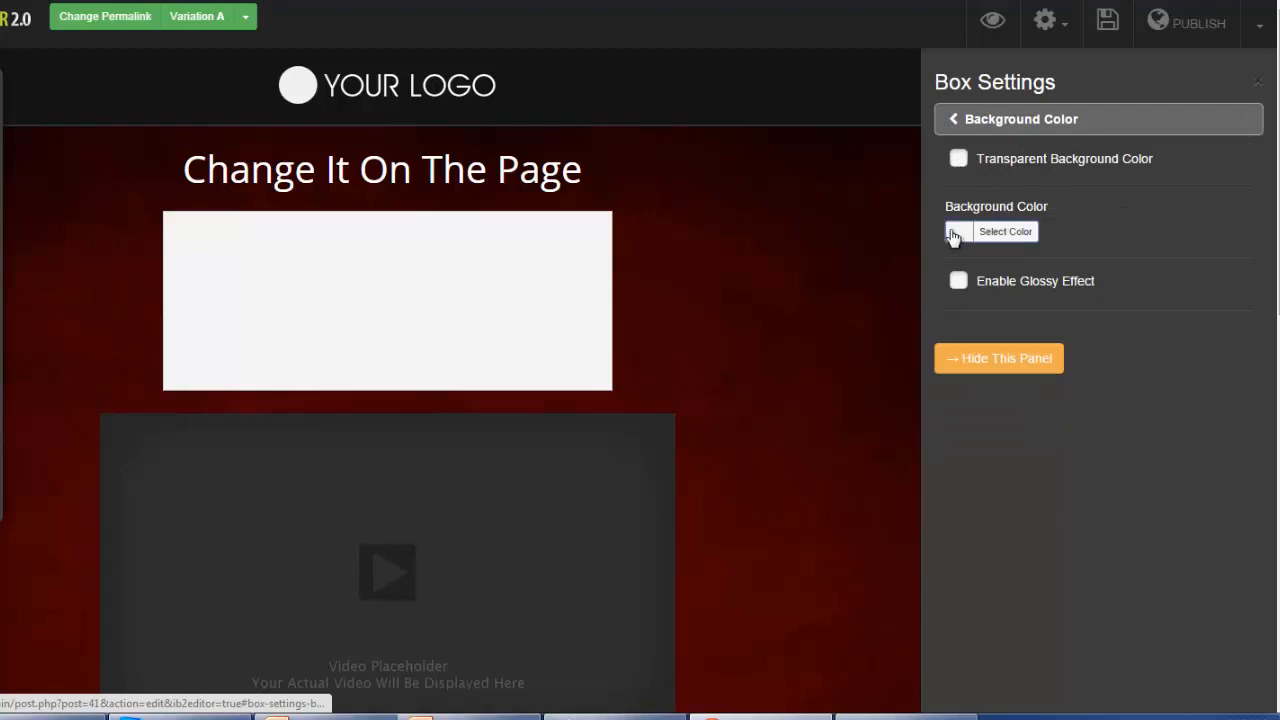
left_click(957, 235)
left_click(1042, 341)
left_click(1052, 324)
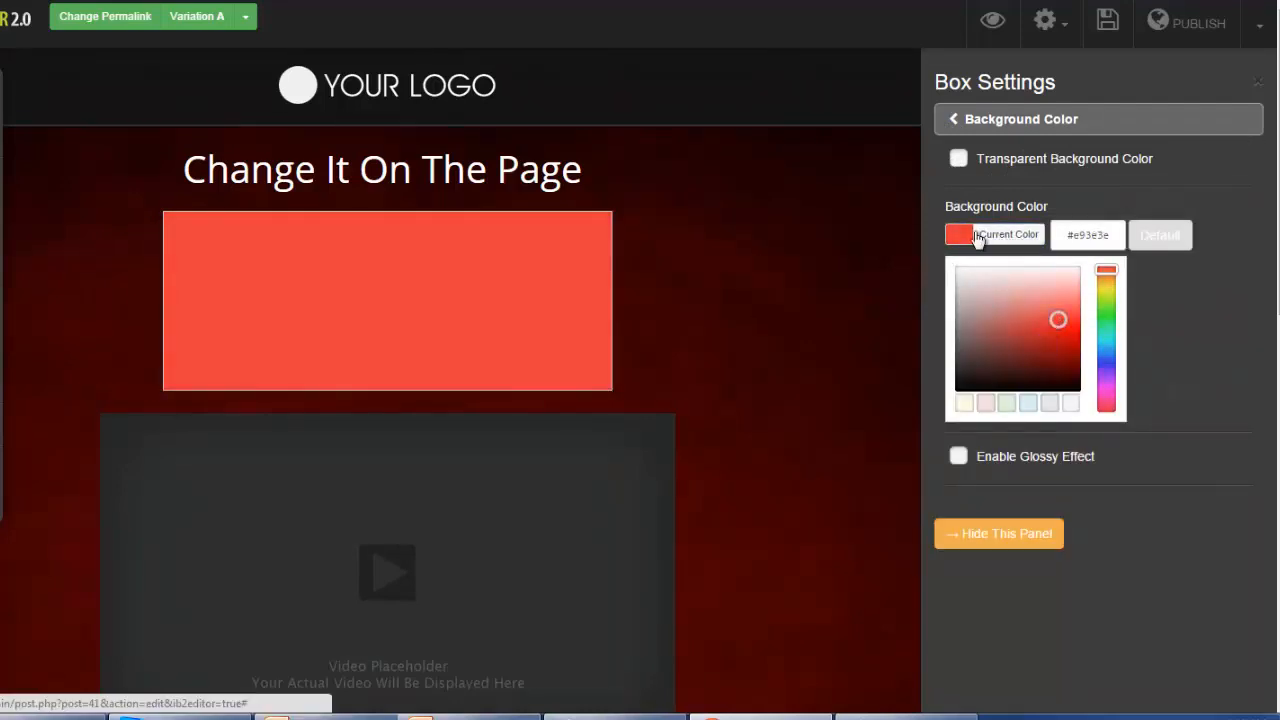
left_click(953, 125)
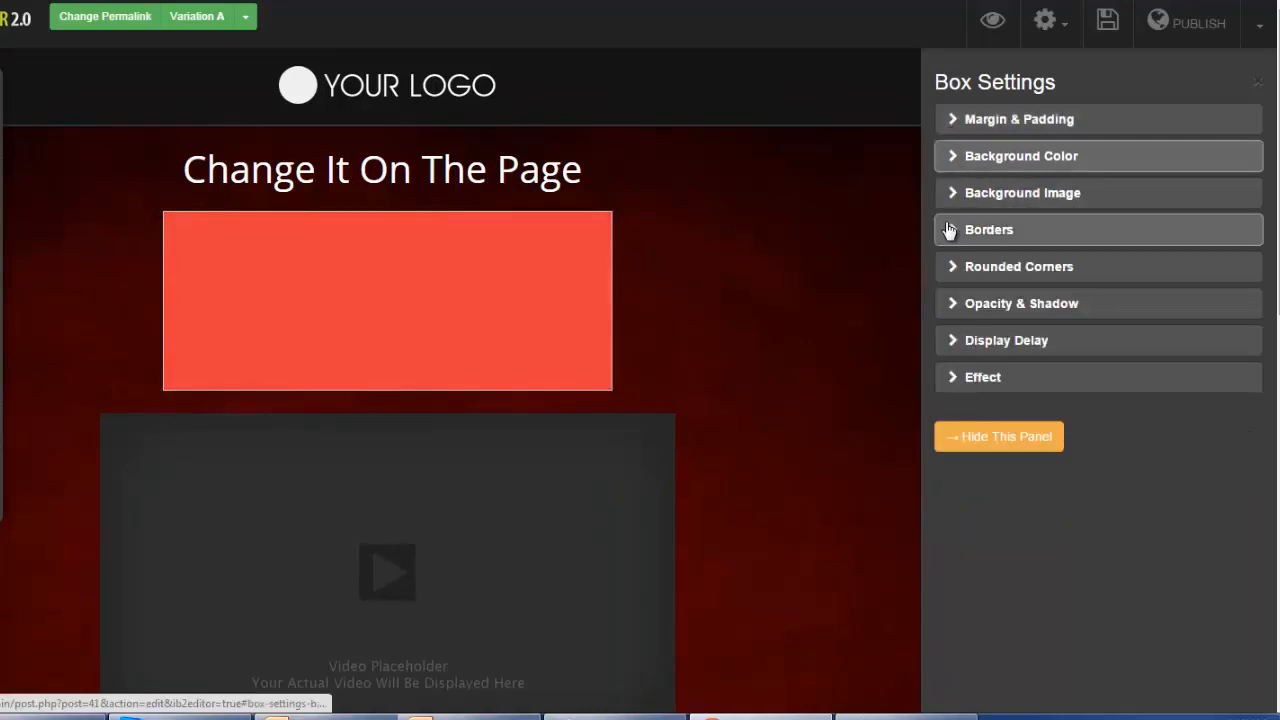
Round the bottom corners of the red box to 6 px.
left_click(954, 265)
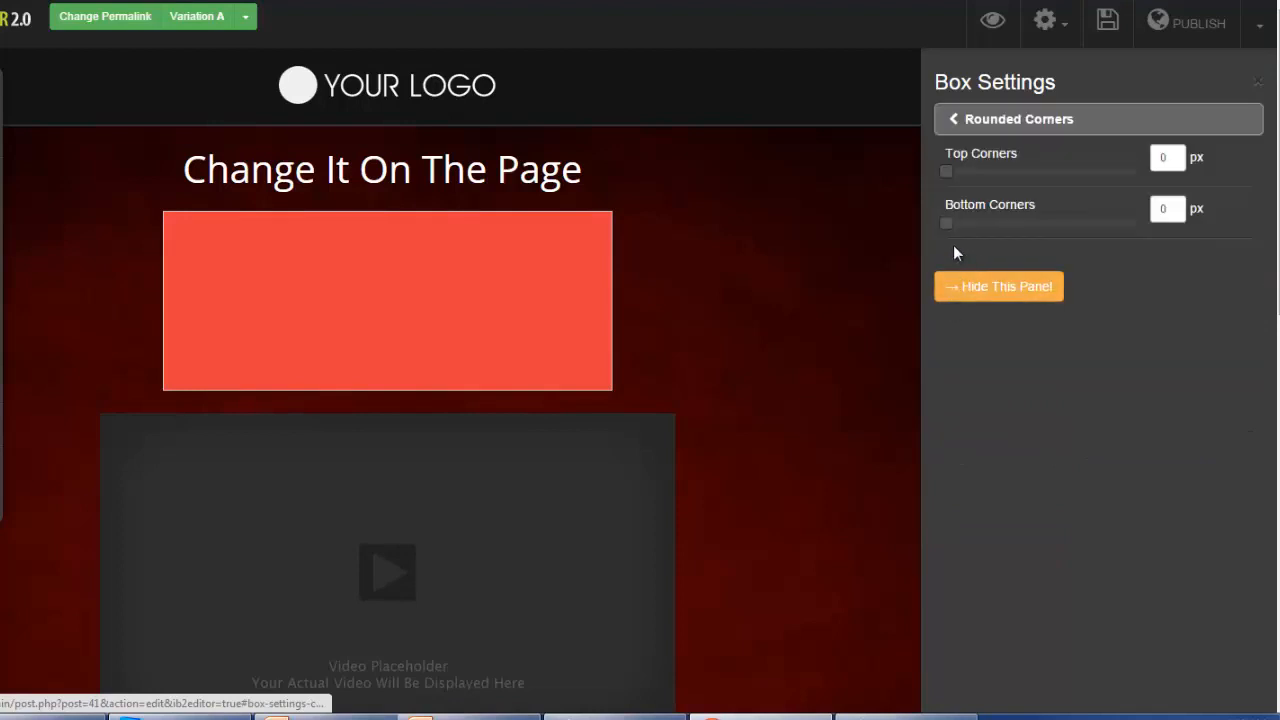
left_click_drag(946, 223, 1003, 223)
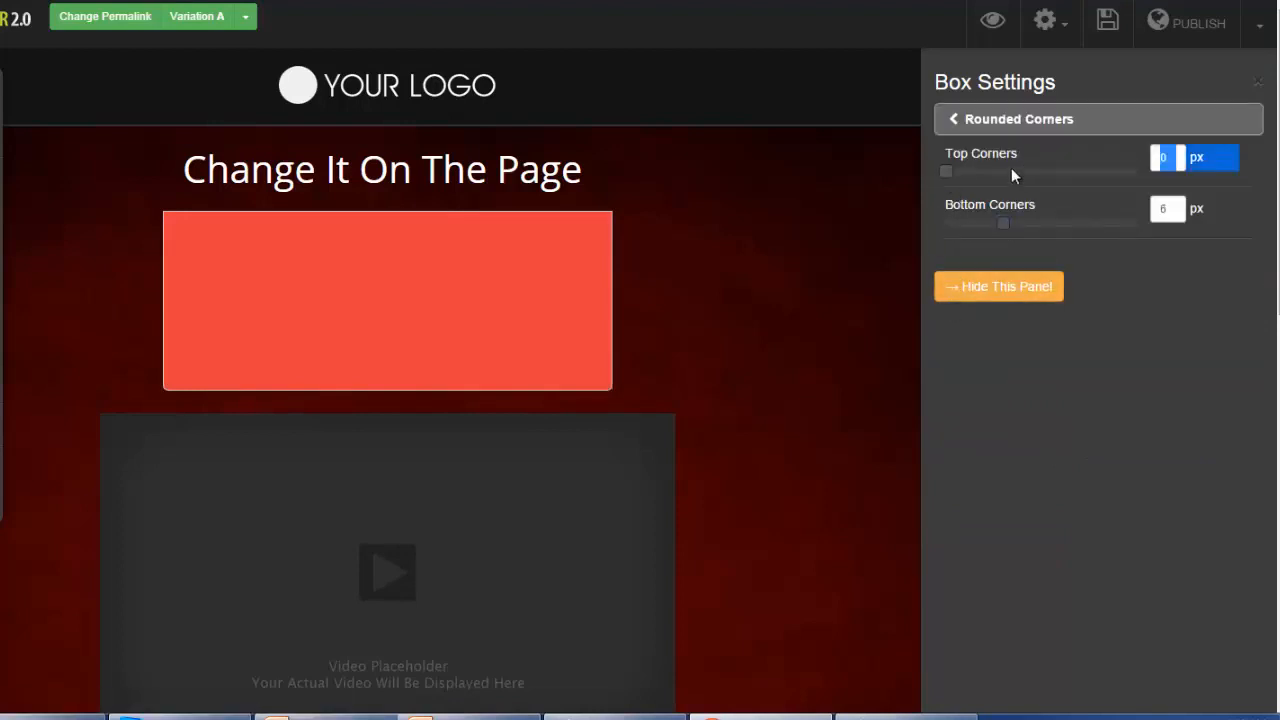
left_click(954, 126)
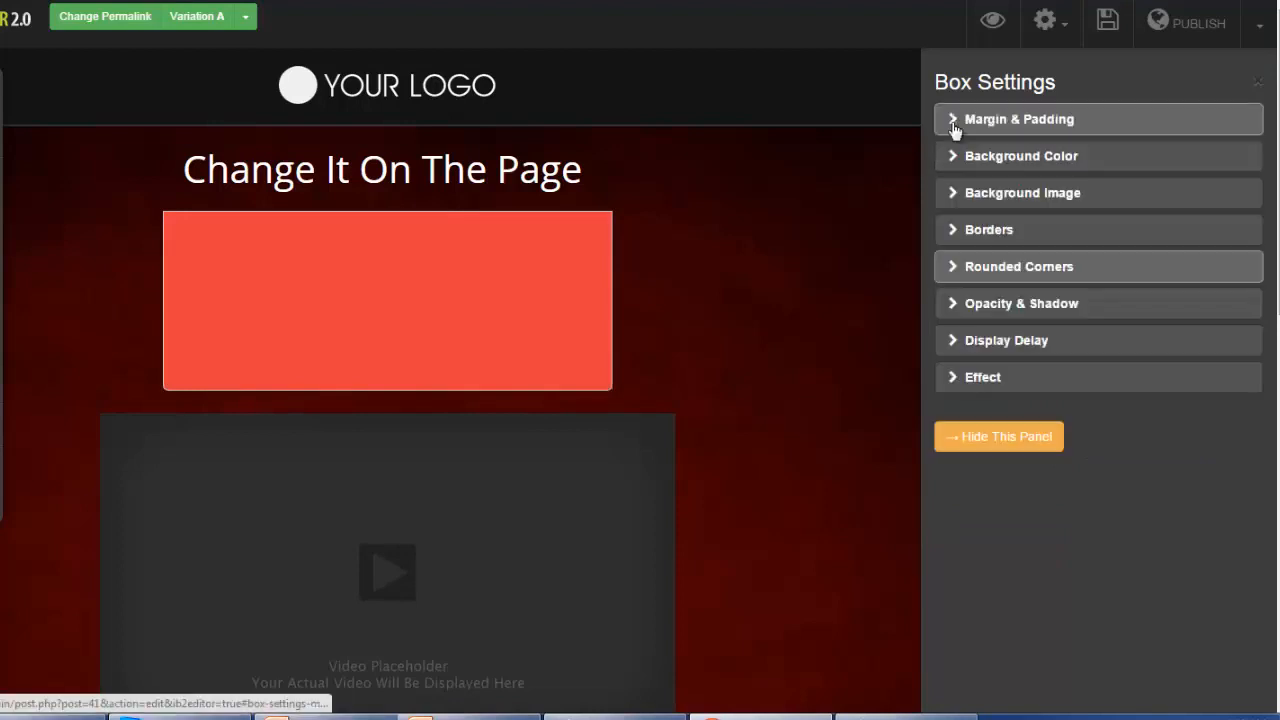
Look over the display animation effects available for the box.
left_click(960, 377)
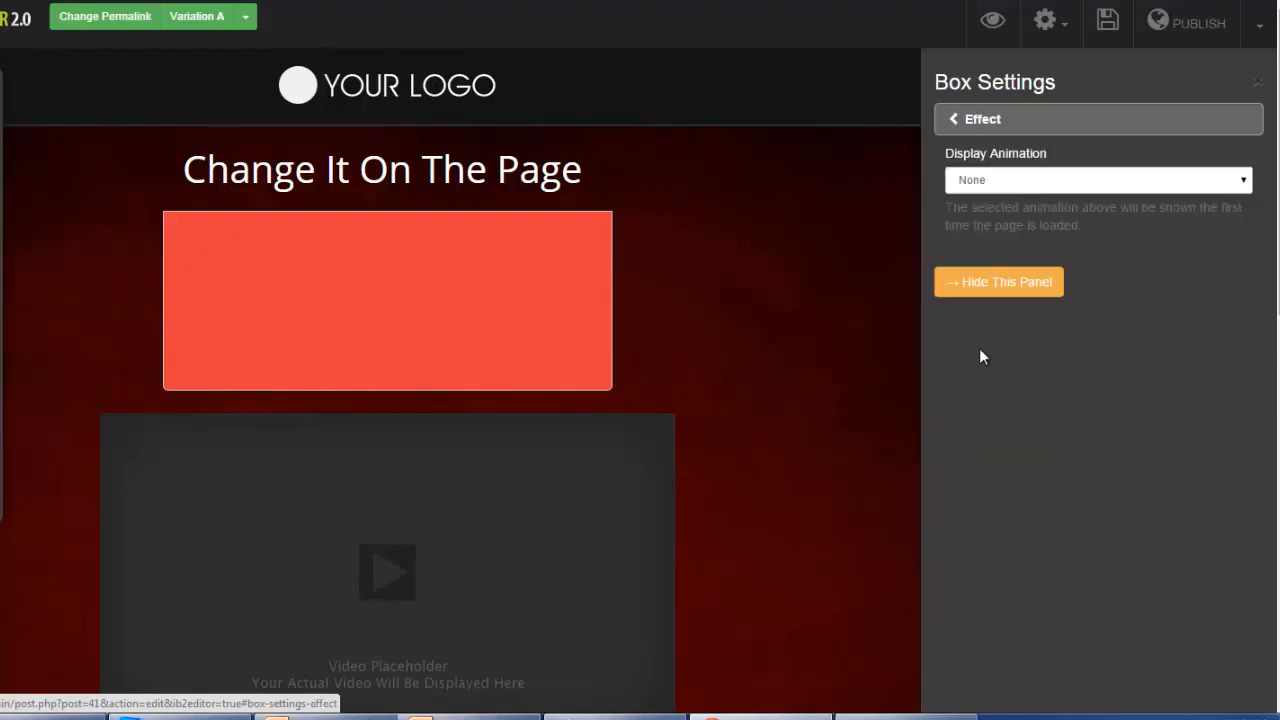
left_click(1240, 183)
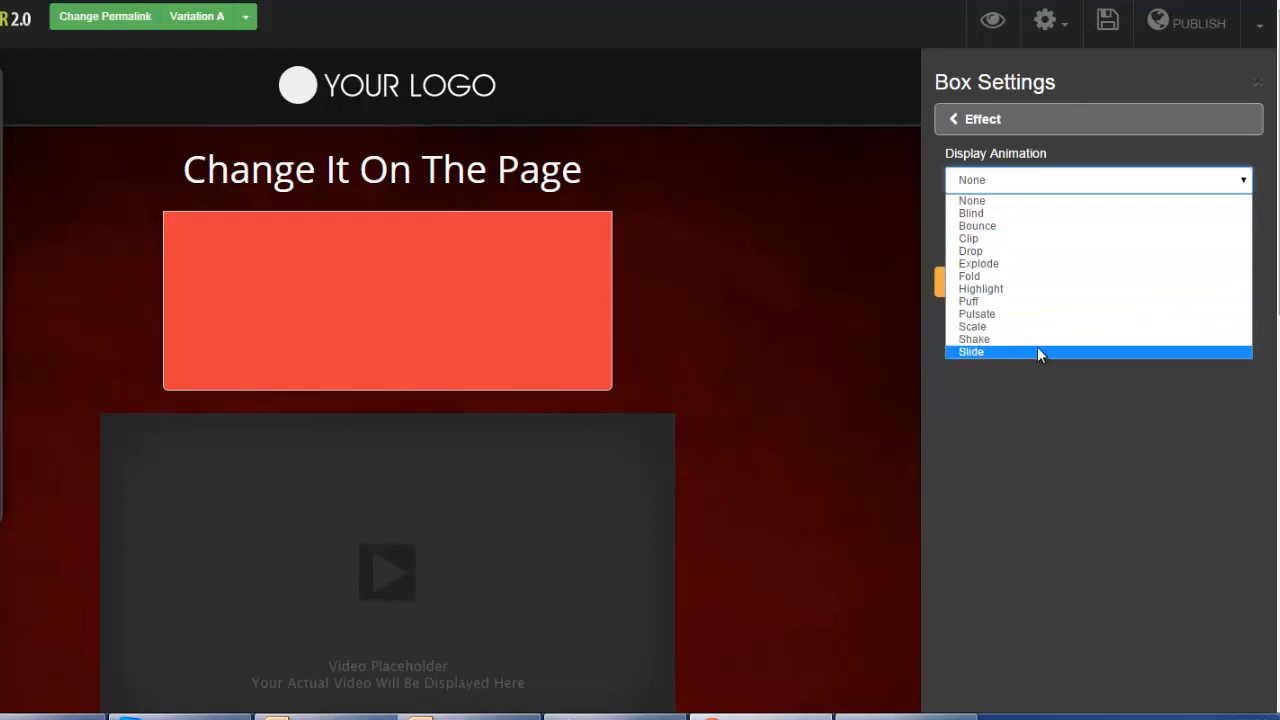
left_click(1038, 421)
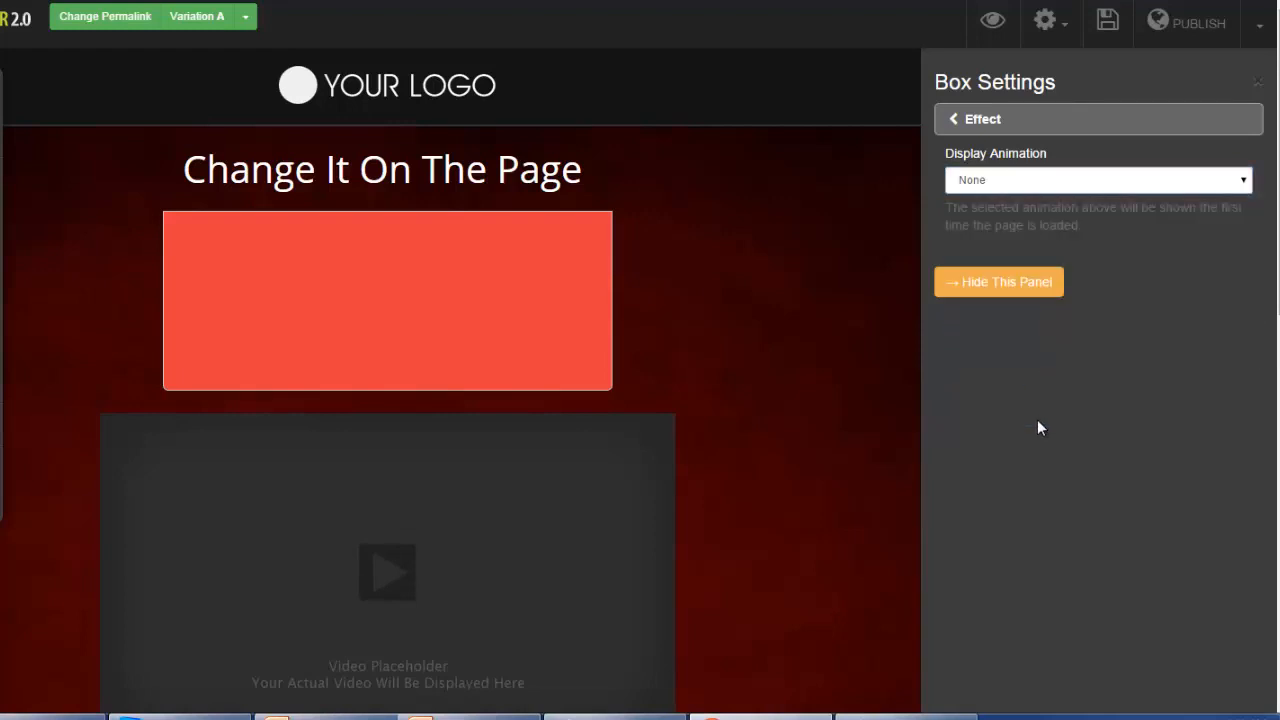
Delete the red box element from above the video.
left_click(442, 306)
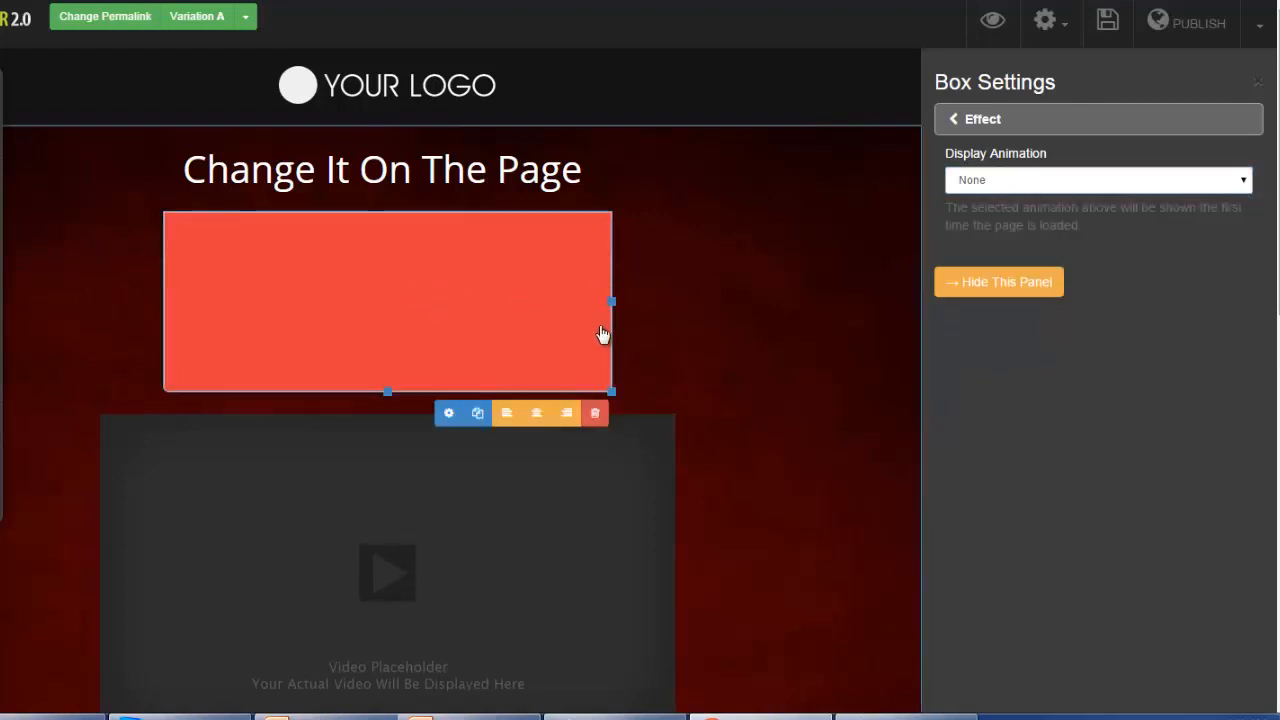
left_click(595, 413)
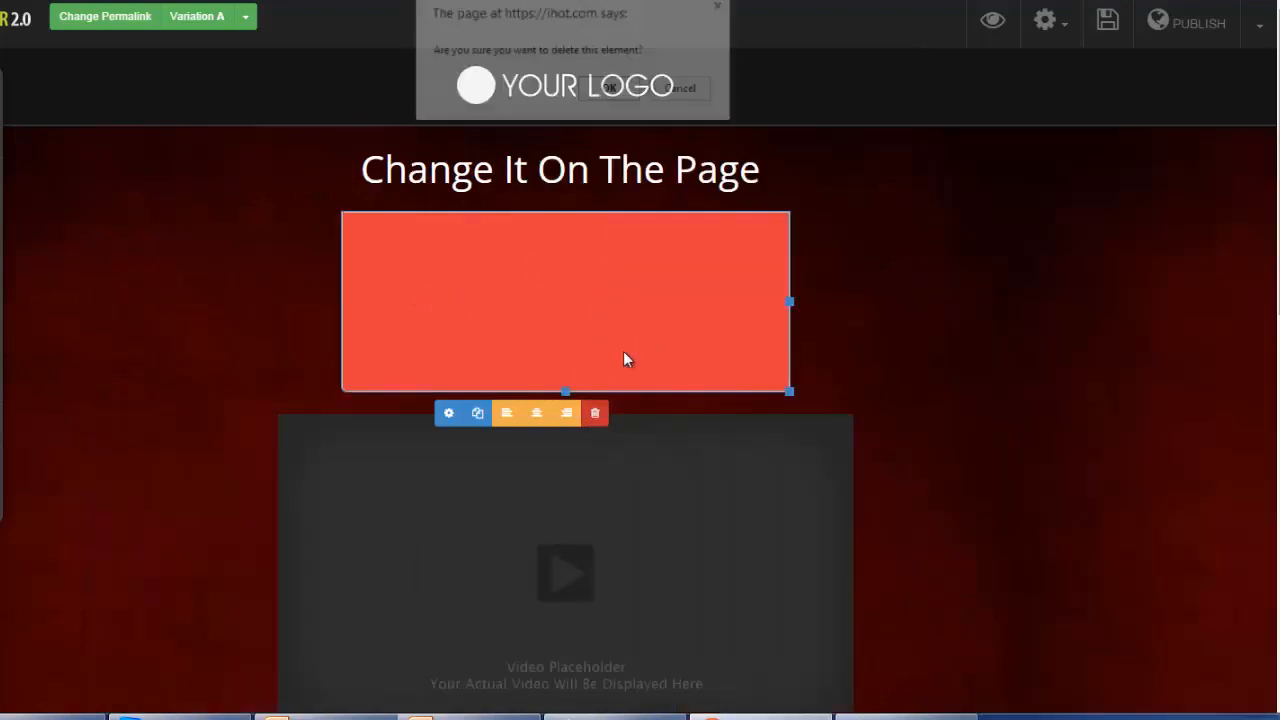
left_click(609, 95)
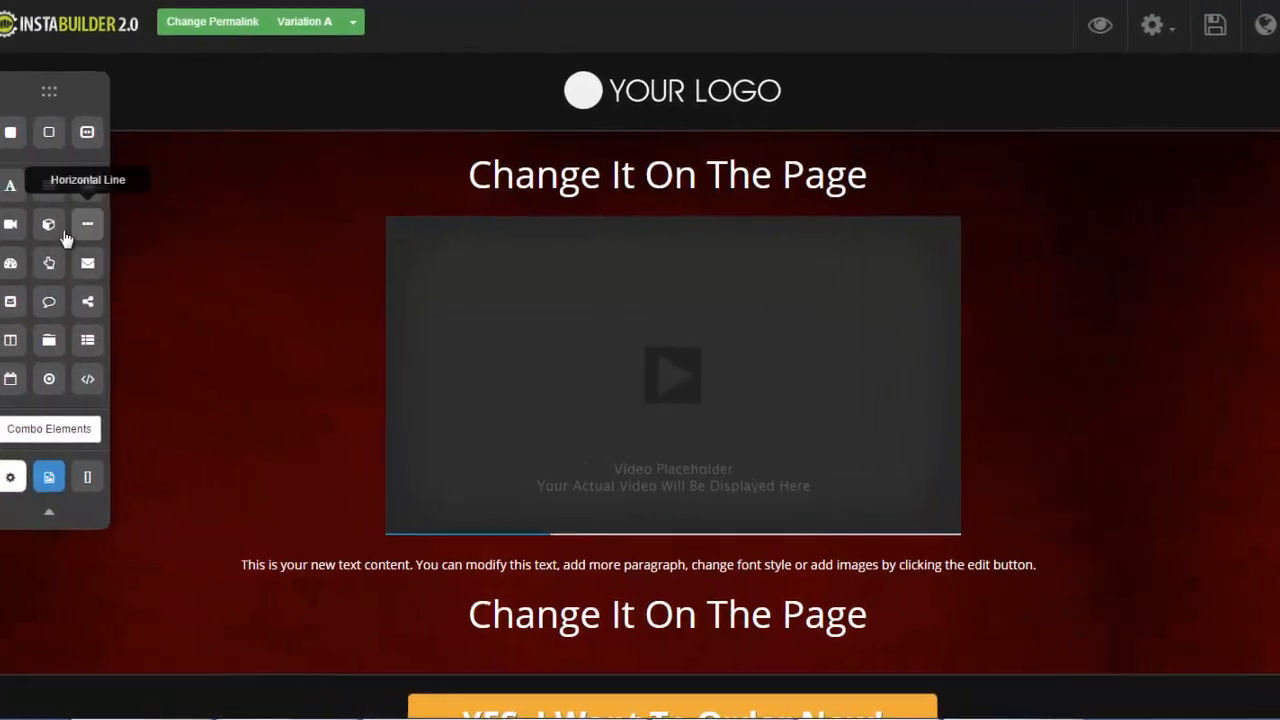
Add a horizontal line directly under the upper heading.
left_click_drag(132, 238, 649, 246)
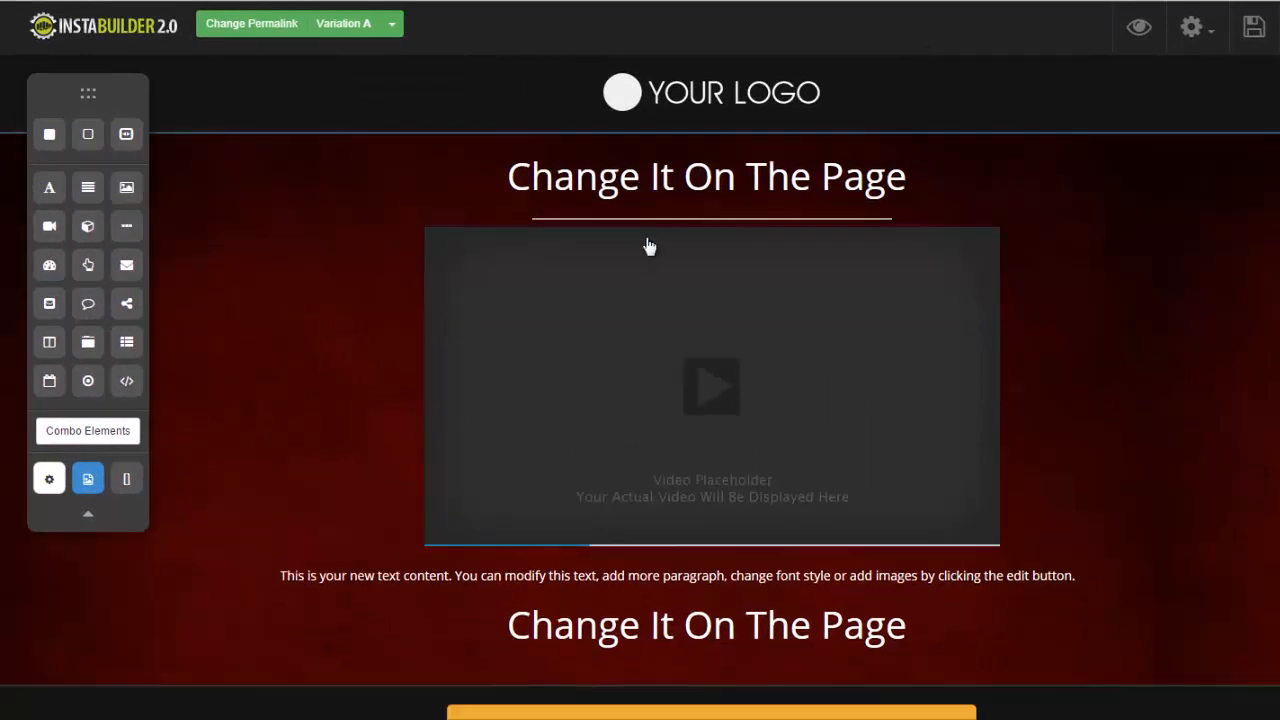
left_click(855, 219)
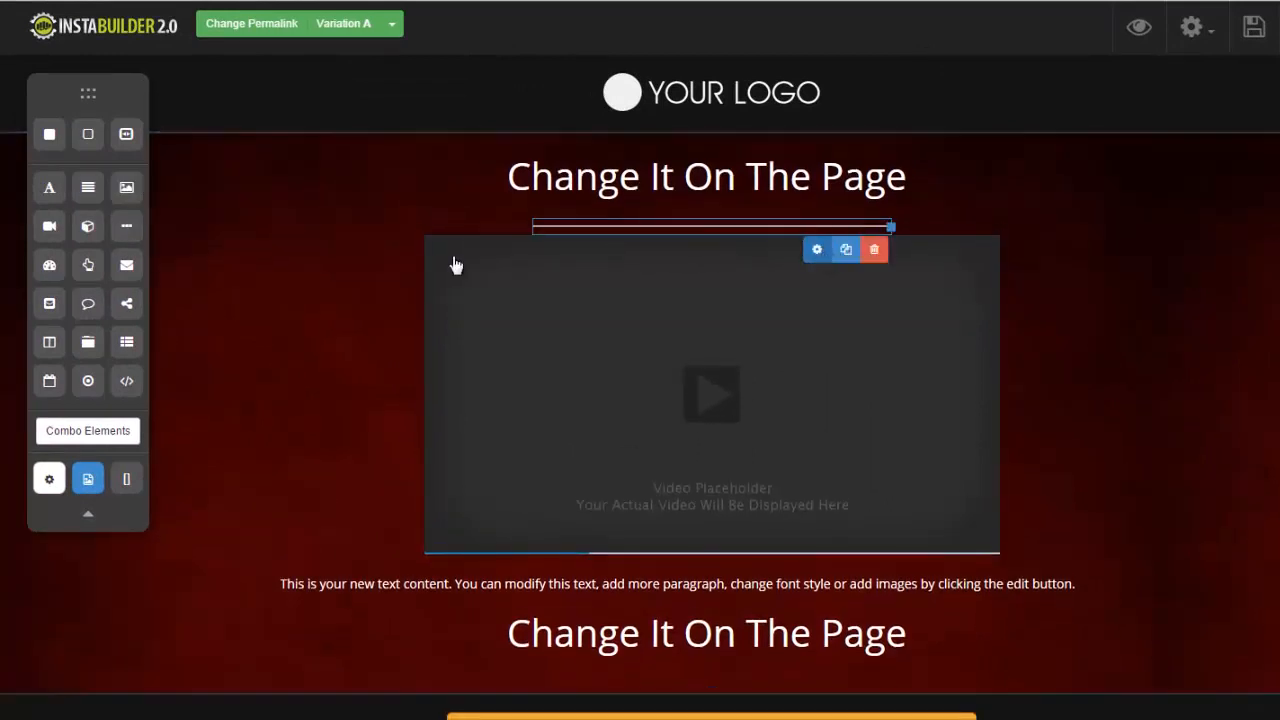
left_click(222, 254)
Delete the video placeholder below the horizontal line.
left_click(809, 330)
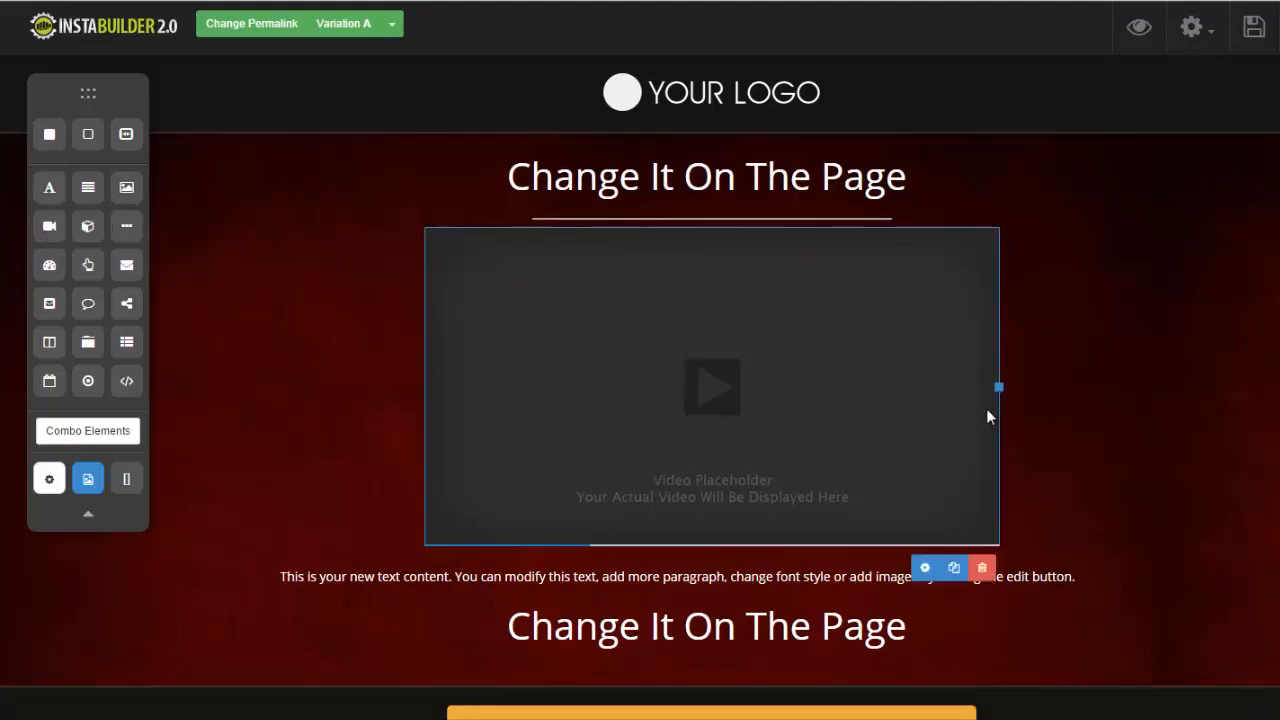
key("Delete")
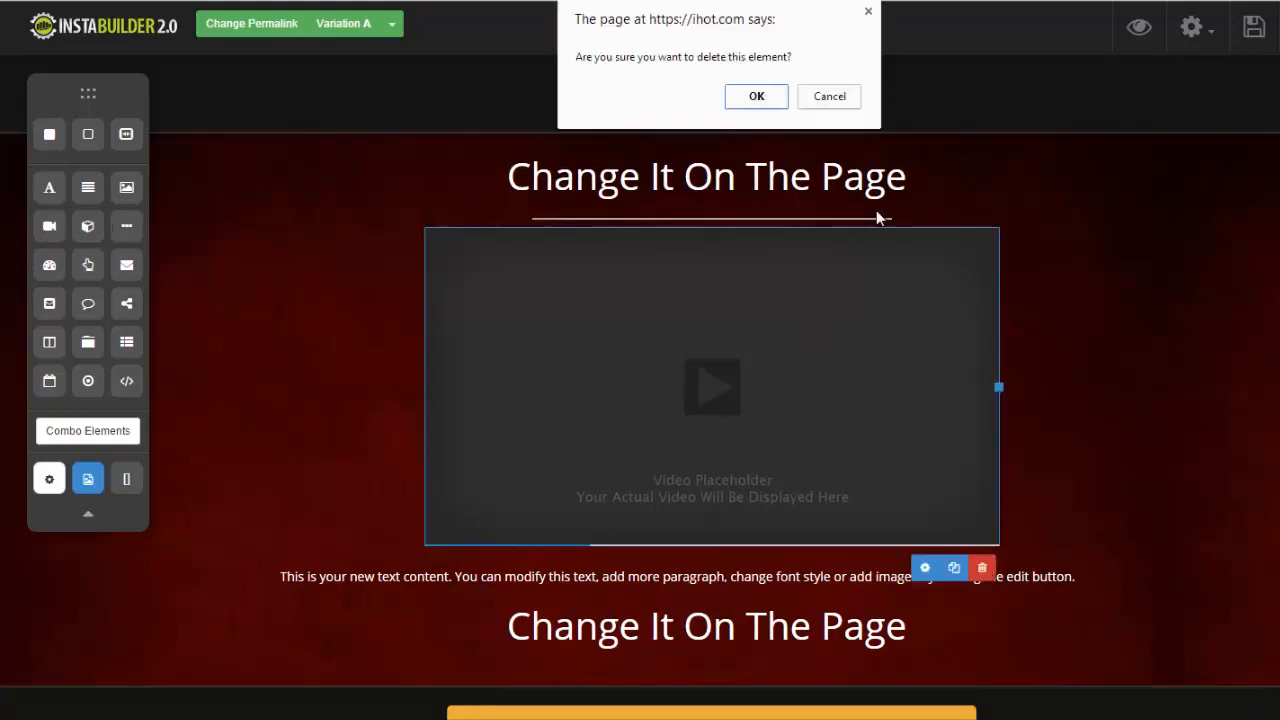
left_click(760, 101)
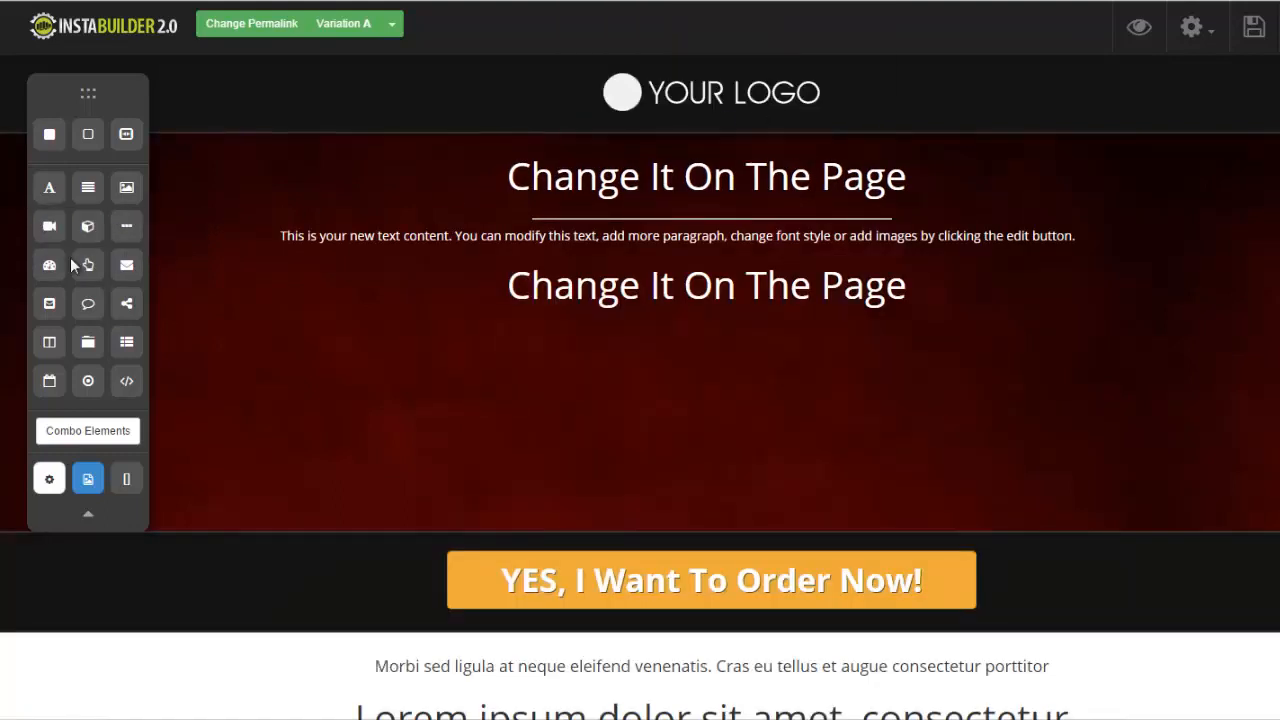
Add a countdown element below the lower heading and open its settings.
left_click_drag(50, 264, 696, 350)
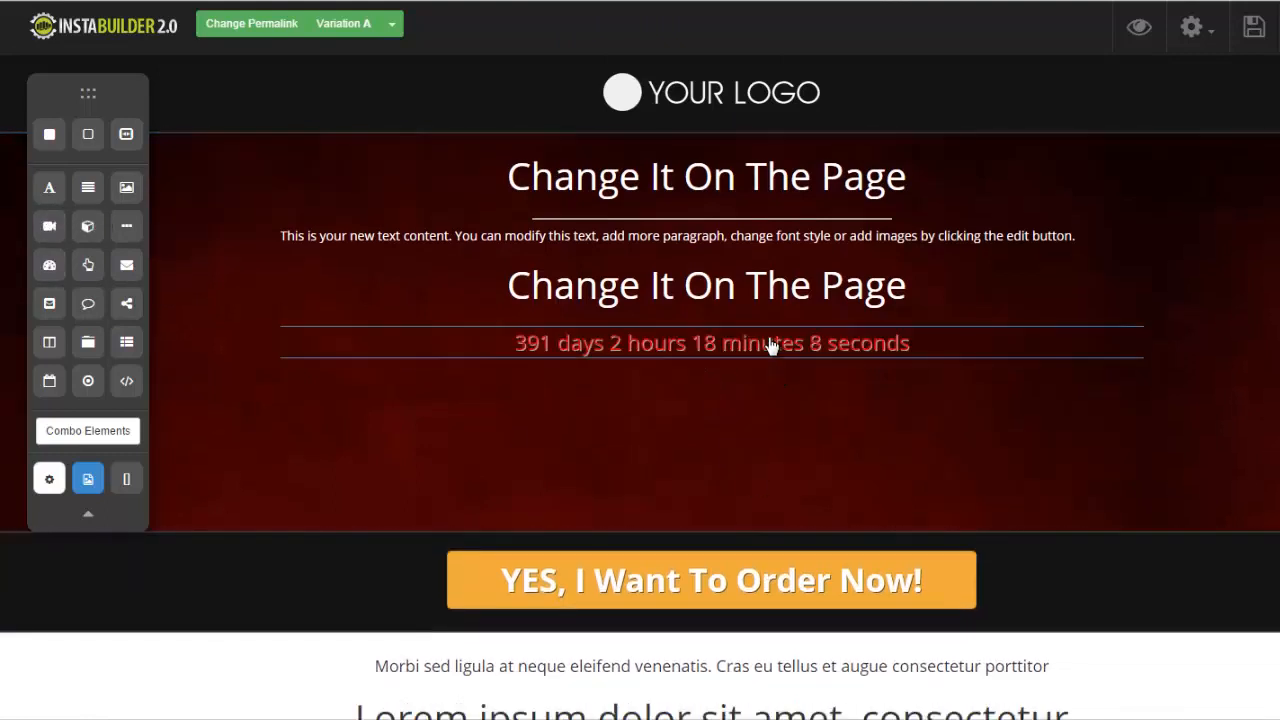
left_click(770, 345)
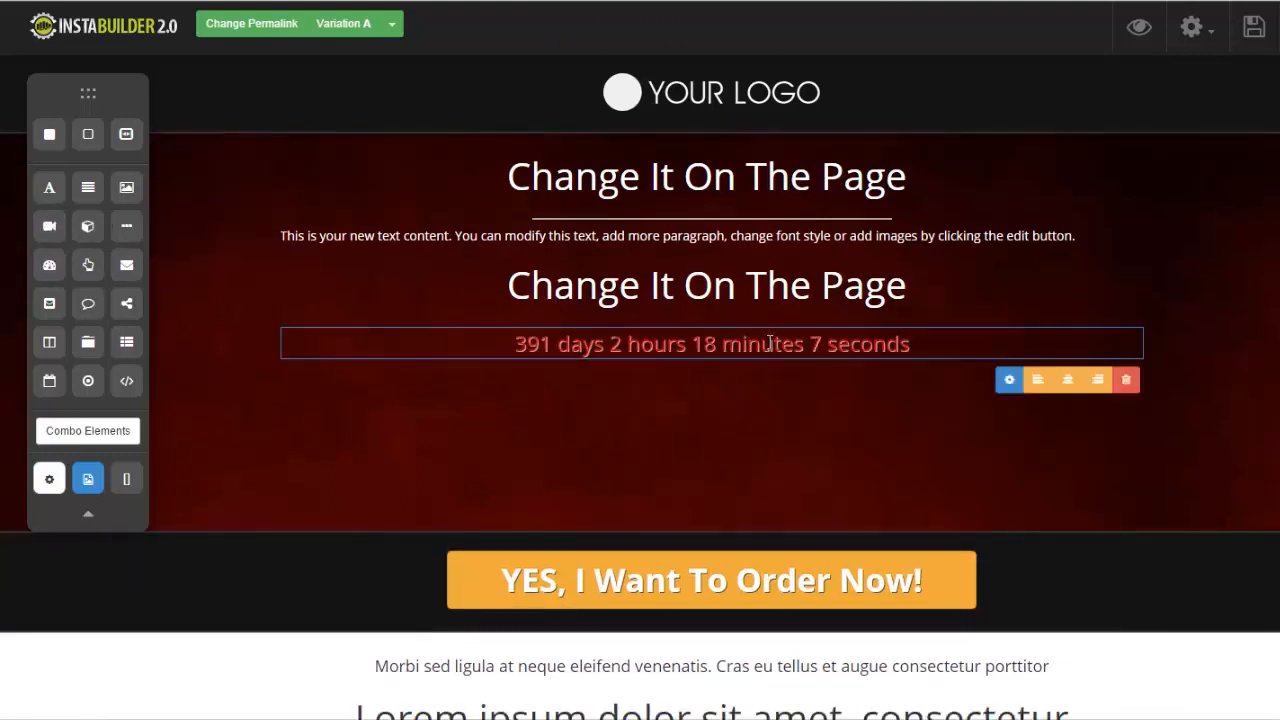
left_click(1009, 379)
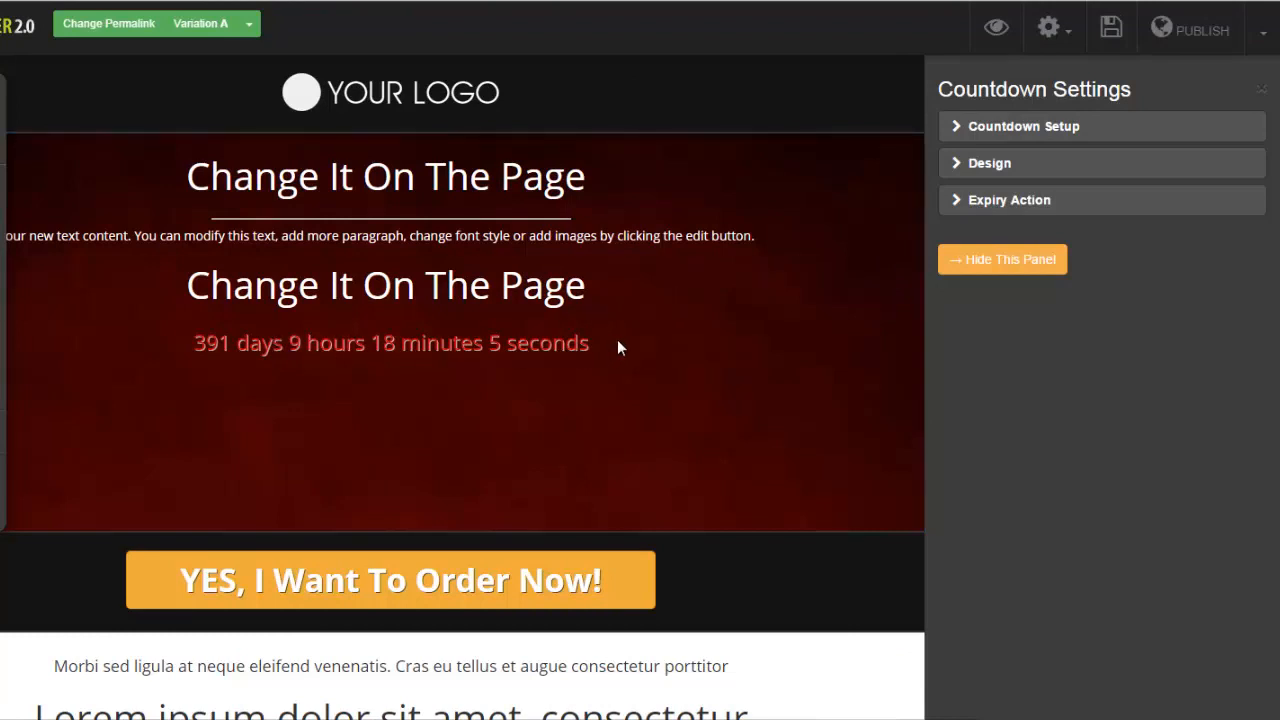
Check the countdown's setup options, including the available countdown types, date, time and timezone.
left_click(957, 130)
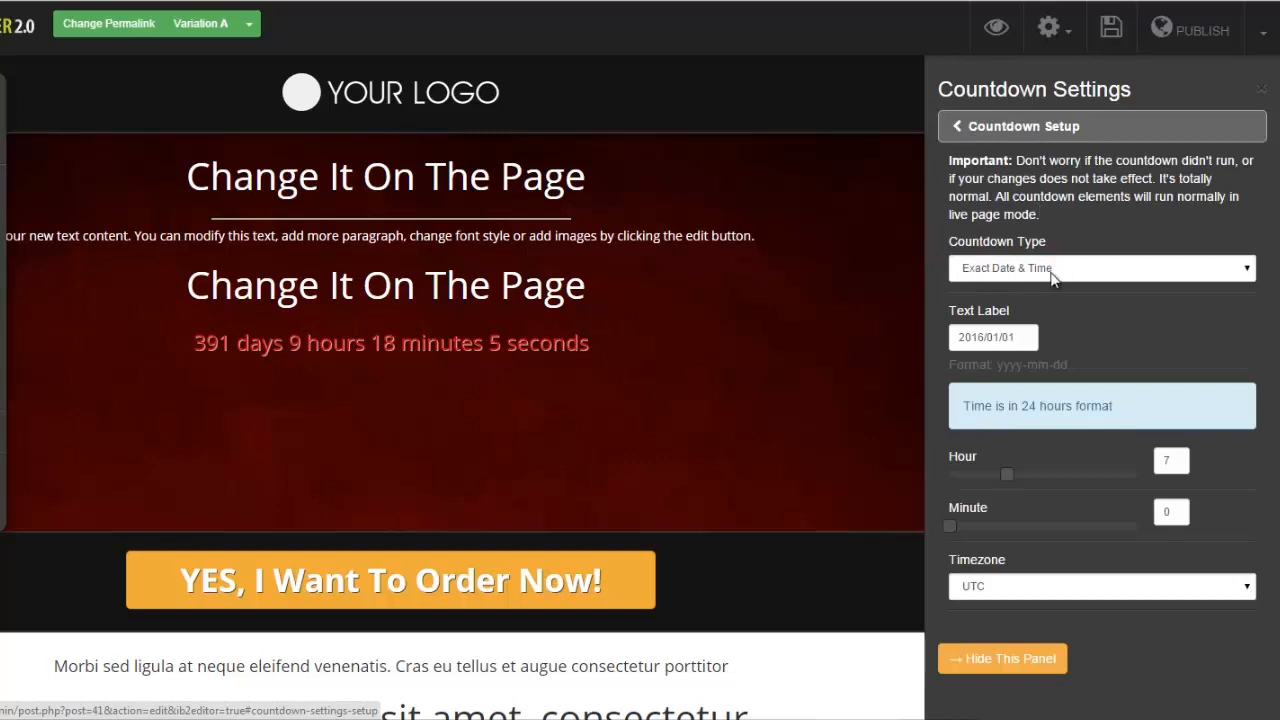
left_click(1240, 272)
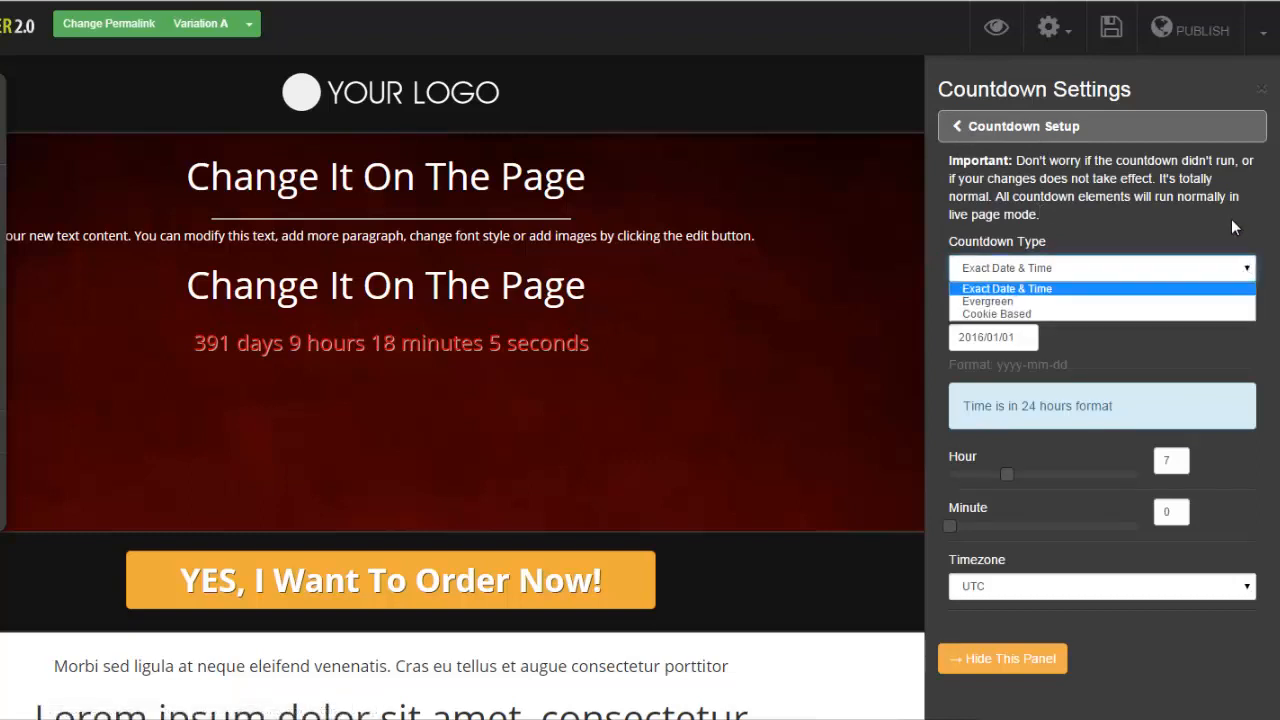
left_click(1140, 256)
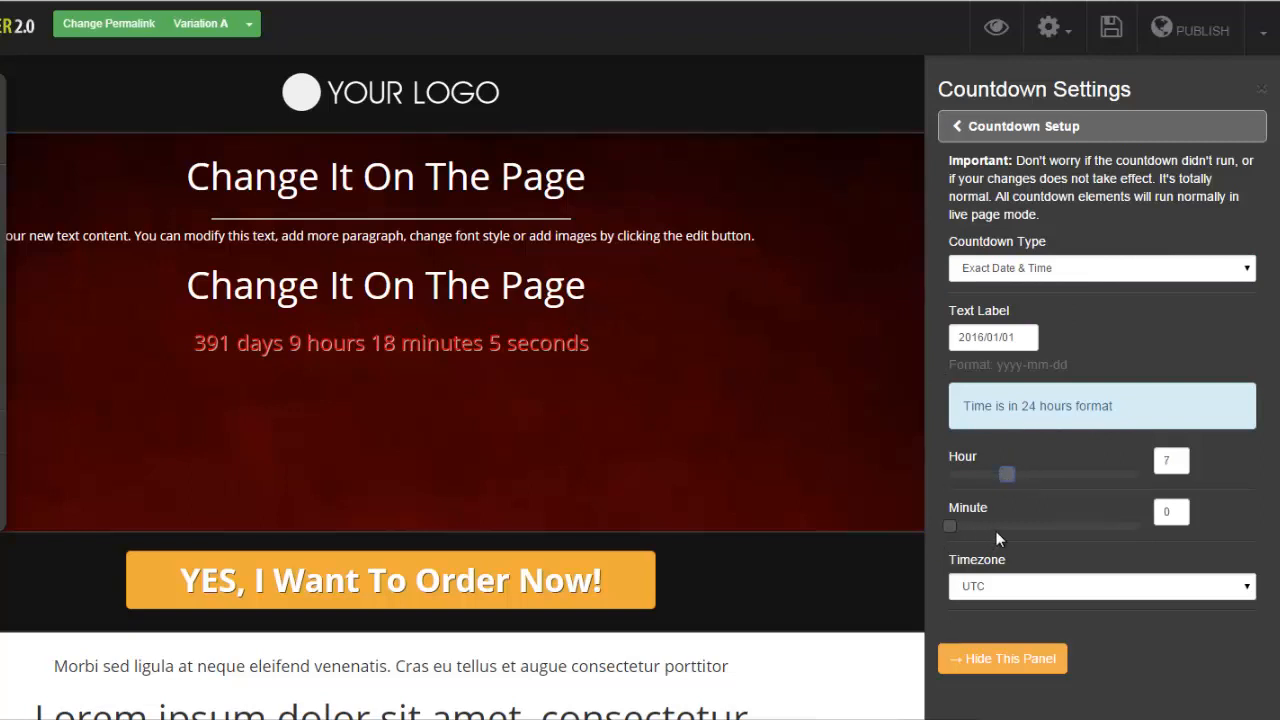
left_click(953, 130)
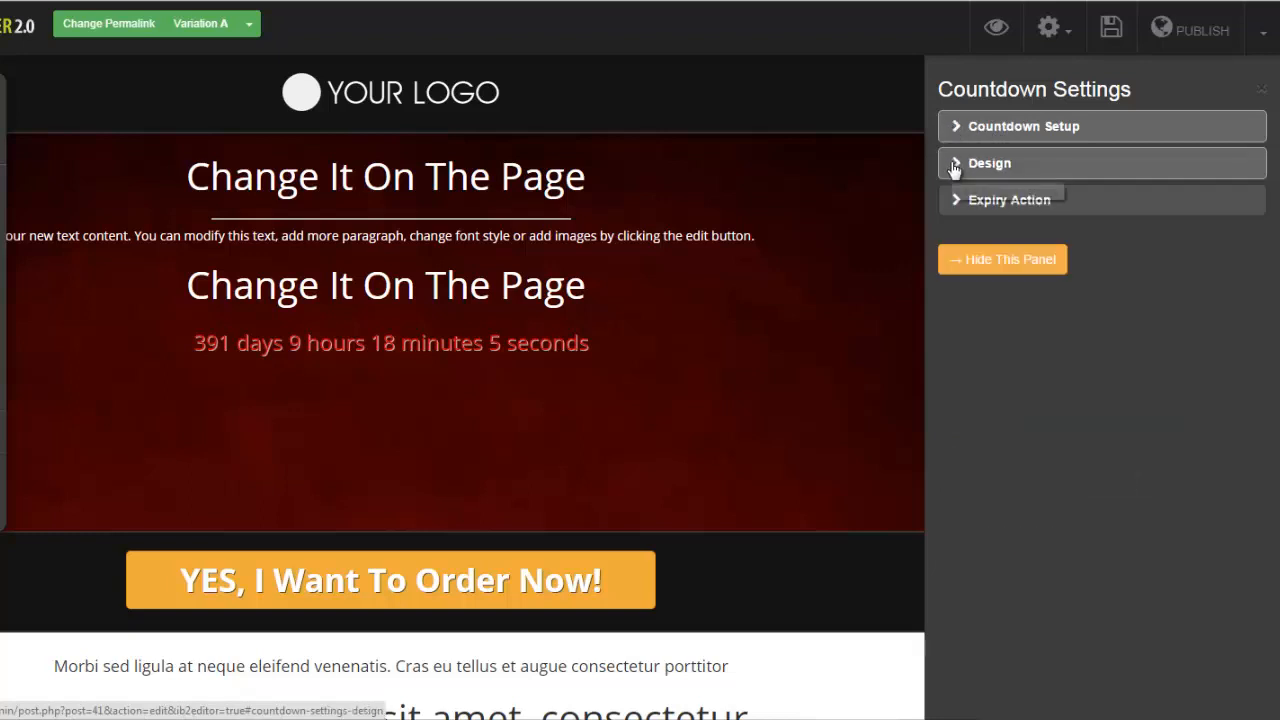
Try the Flat Box and Glossy Box countdown styles, finishing with Circular.
left_click(953, 167)
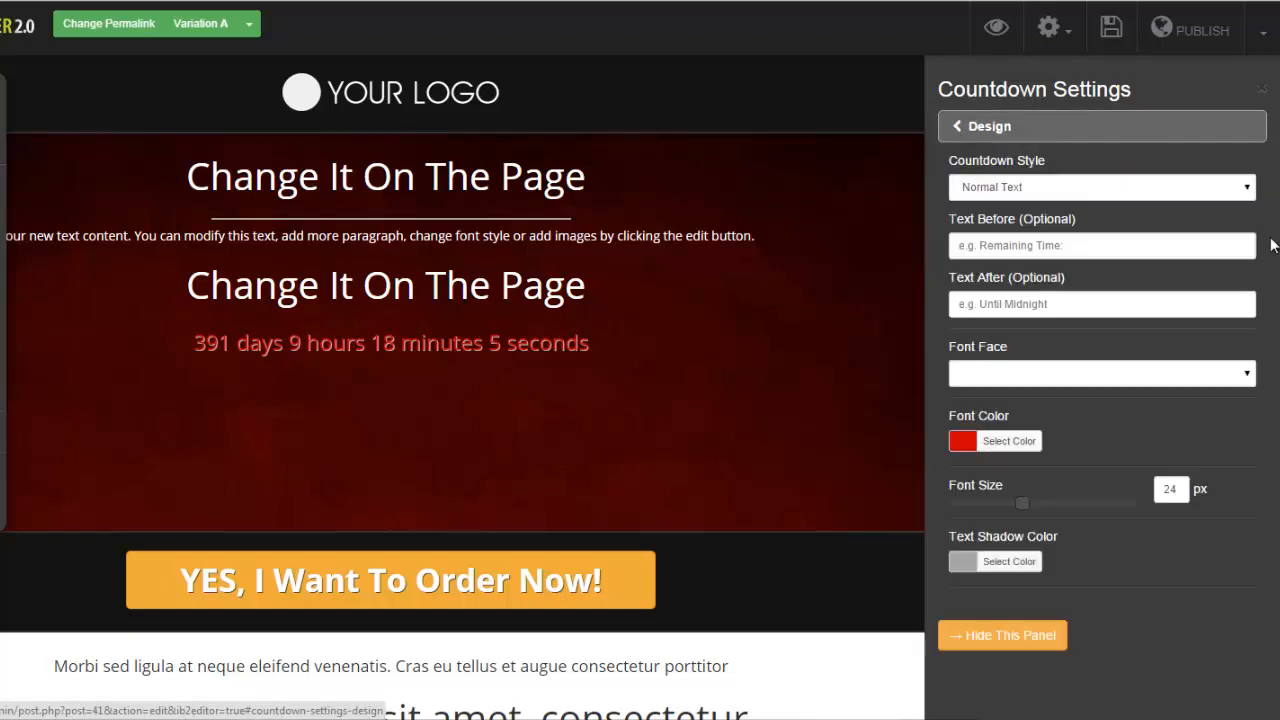
left_click(1246, 190)
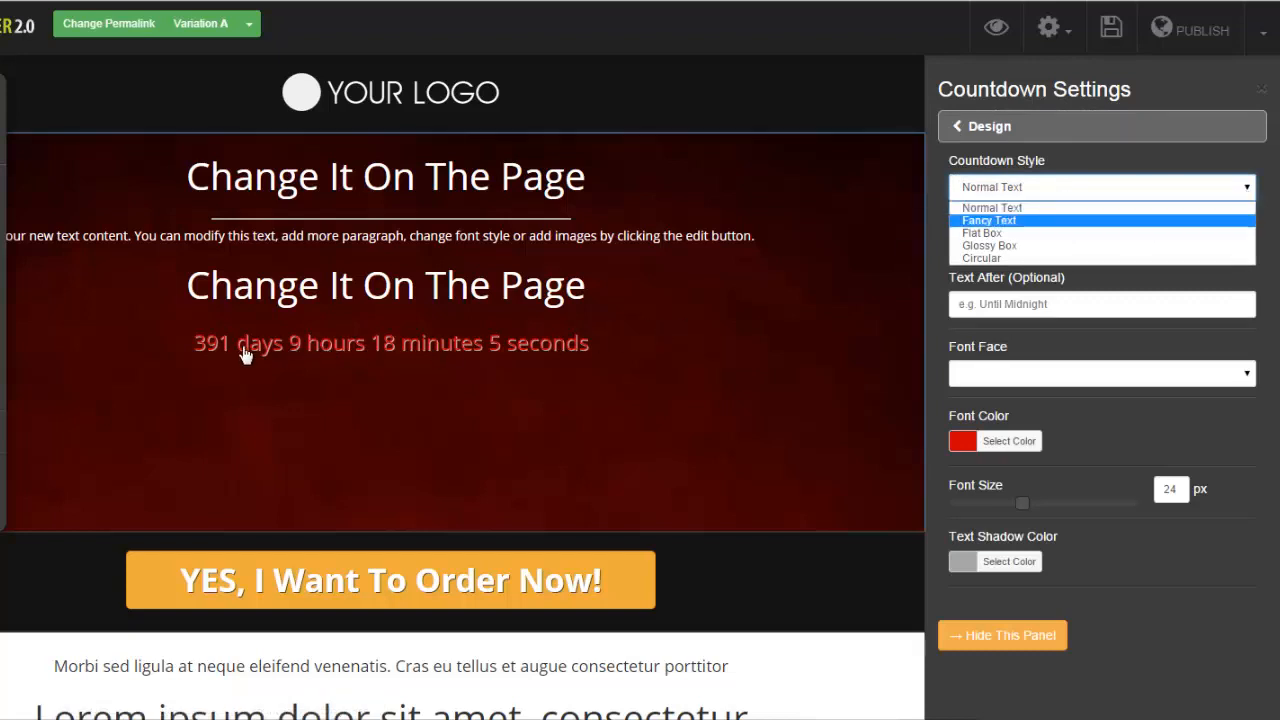
left_click(981, 233)
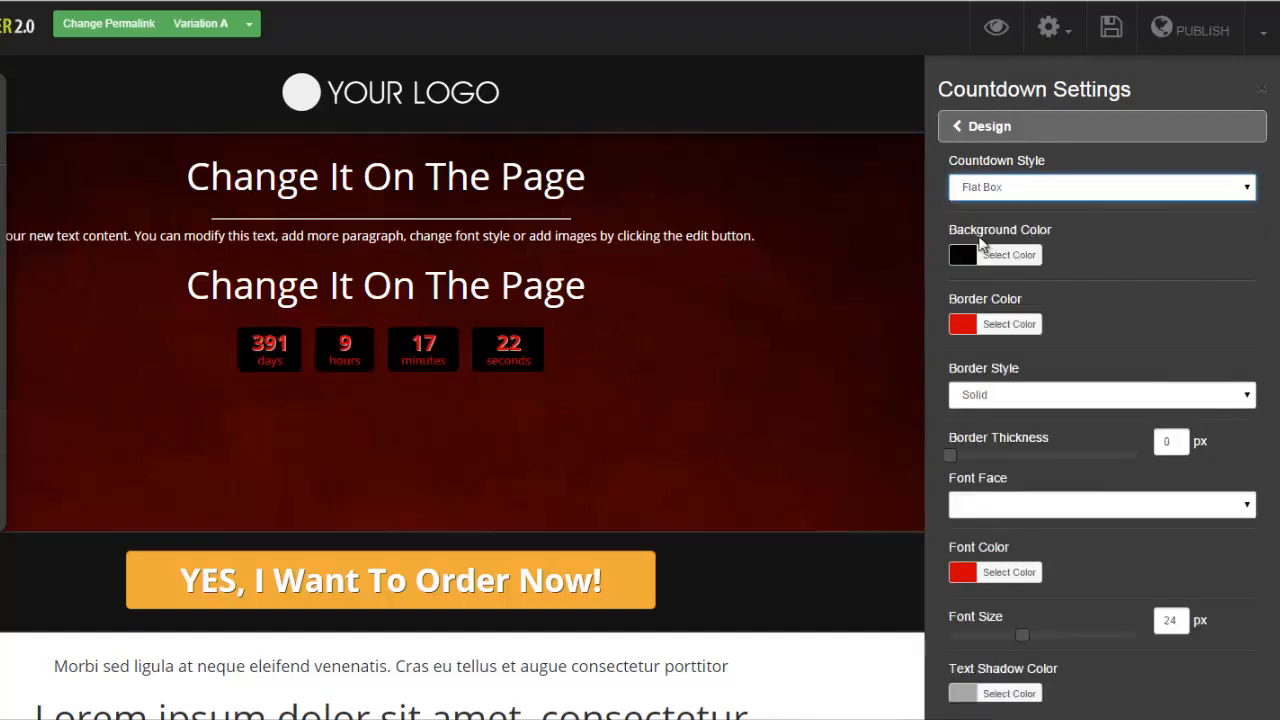
left_click(1095, 188)
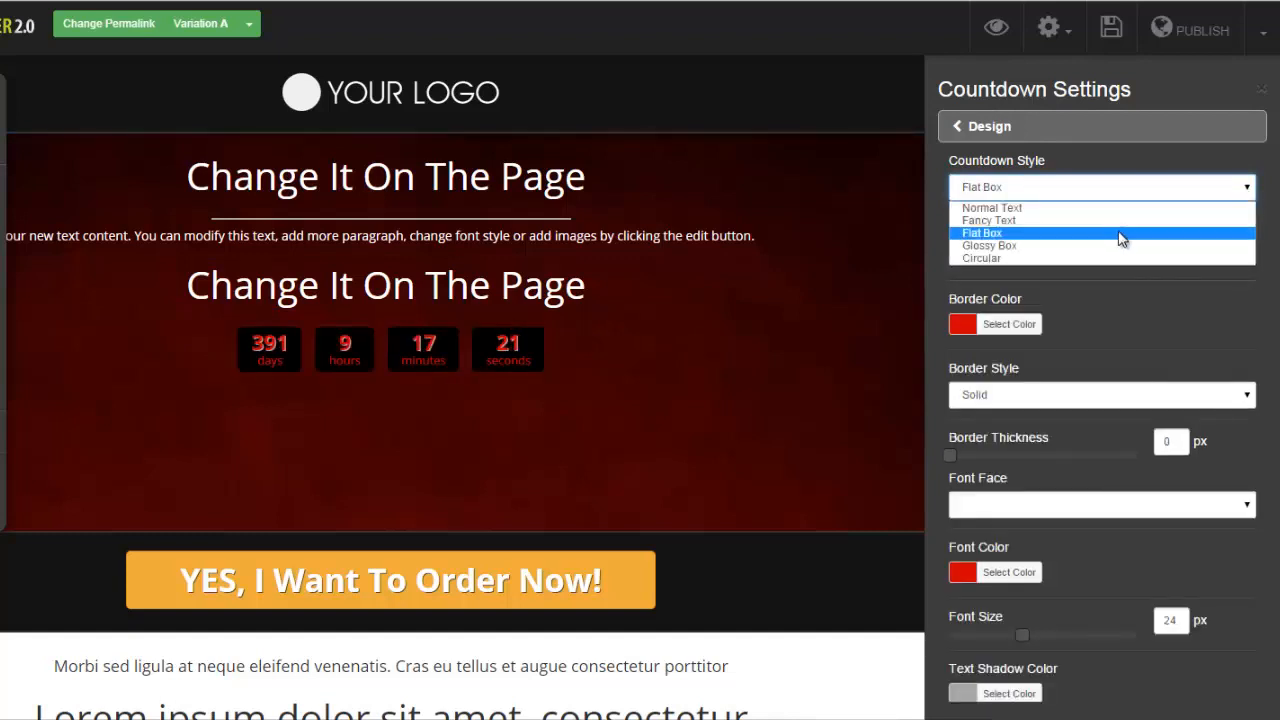
left_click(1097, 246)
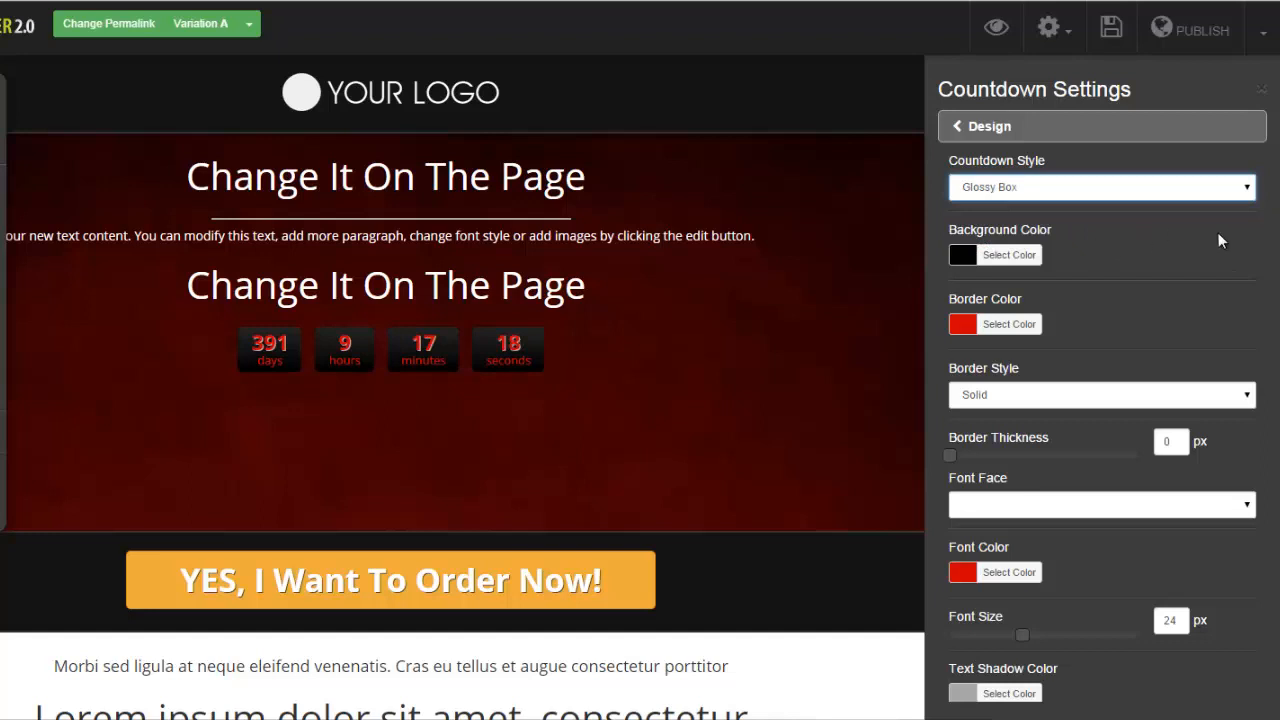
left_click(1247, 191)
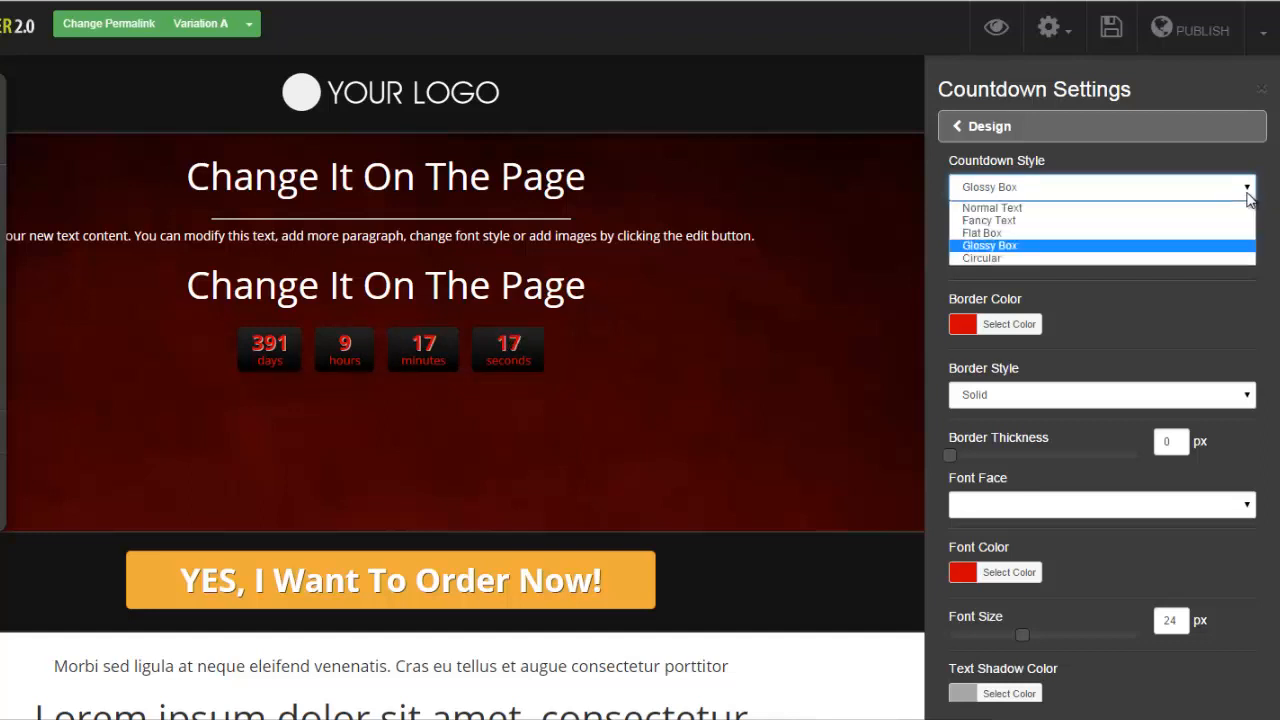
left_click(1152, 258)
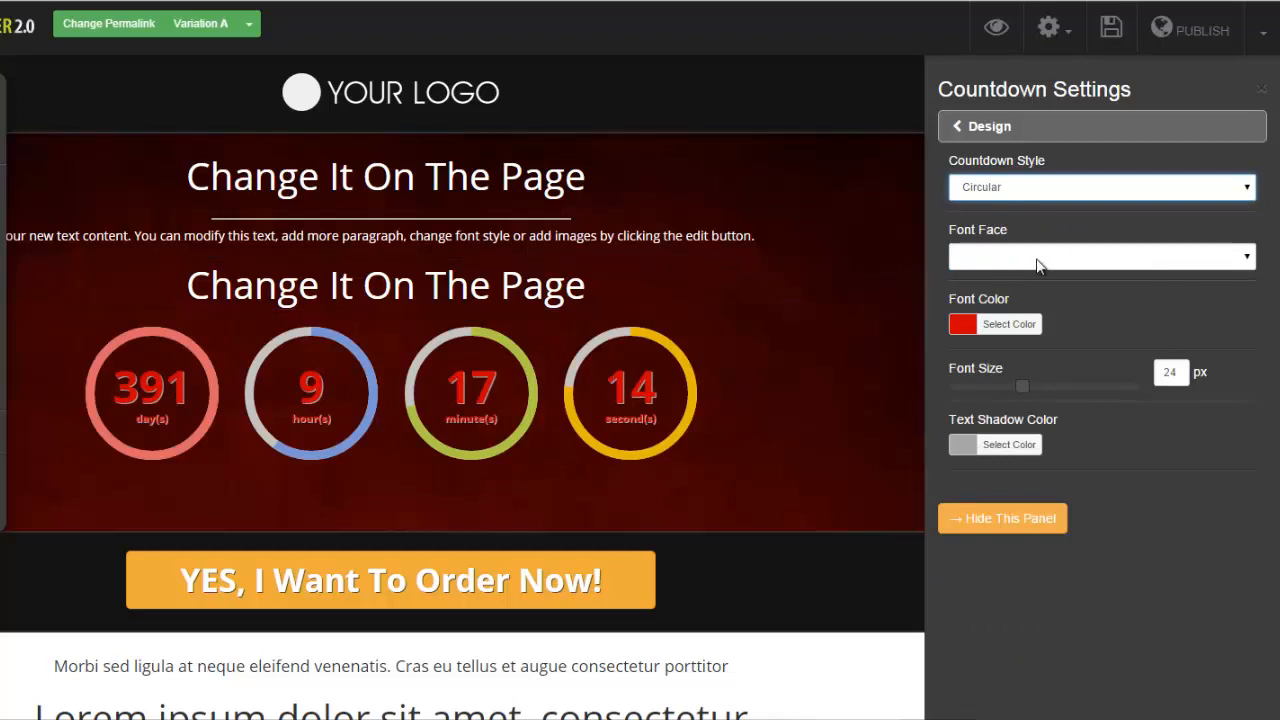
Look through the countdown's font faces without changing the font, and set its font color to white.
left_click(1247, 258)
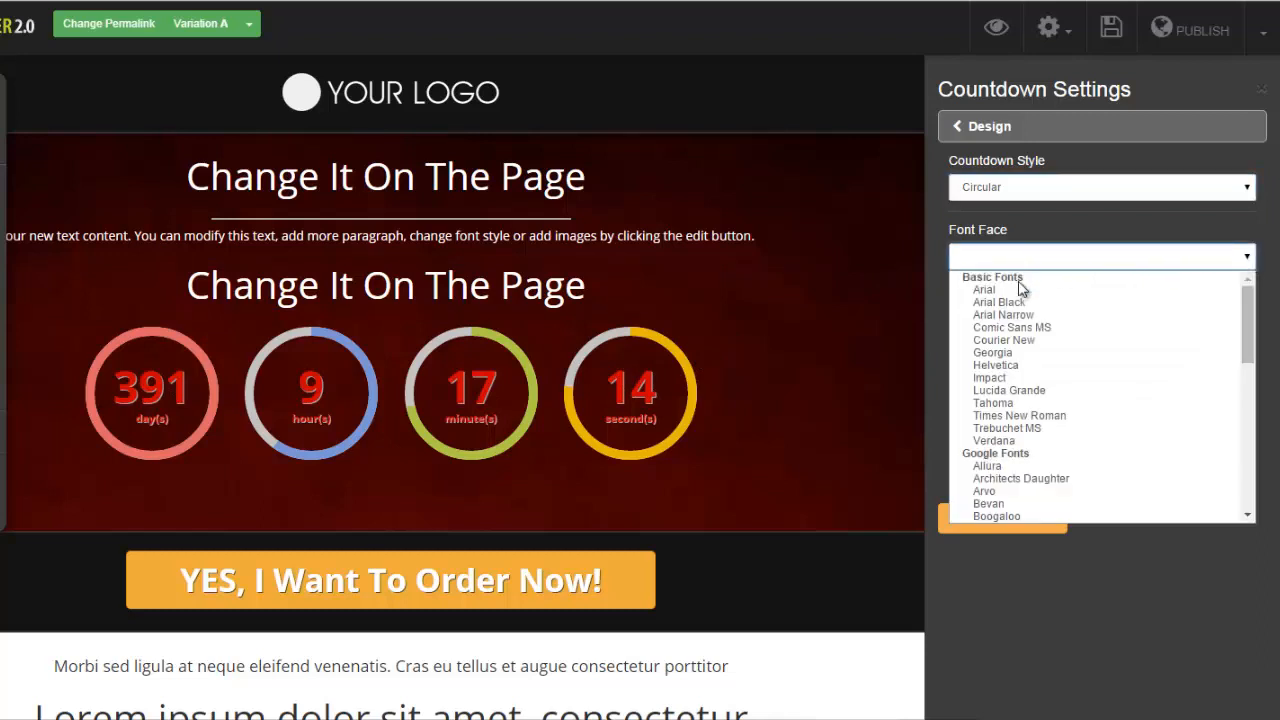
left_click(1056, 225)
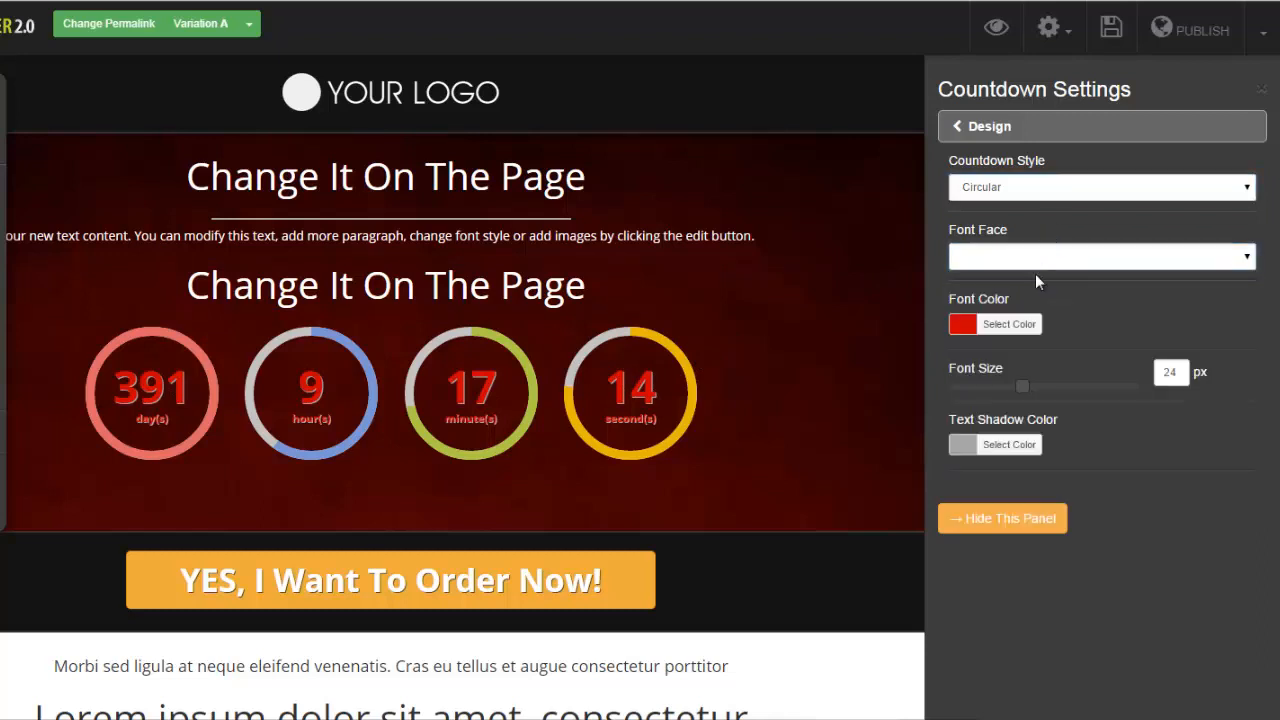
left_click(965, 322)
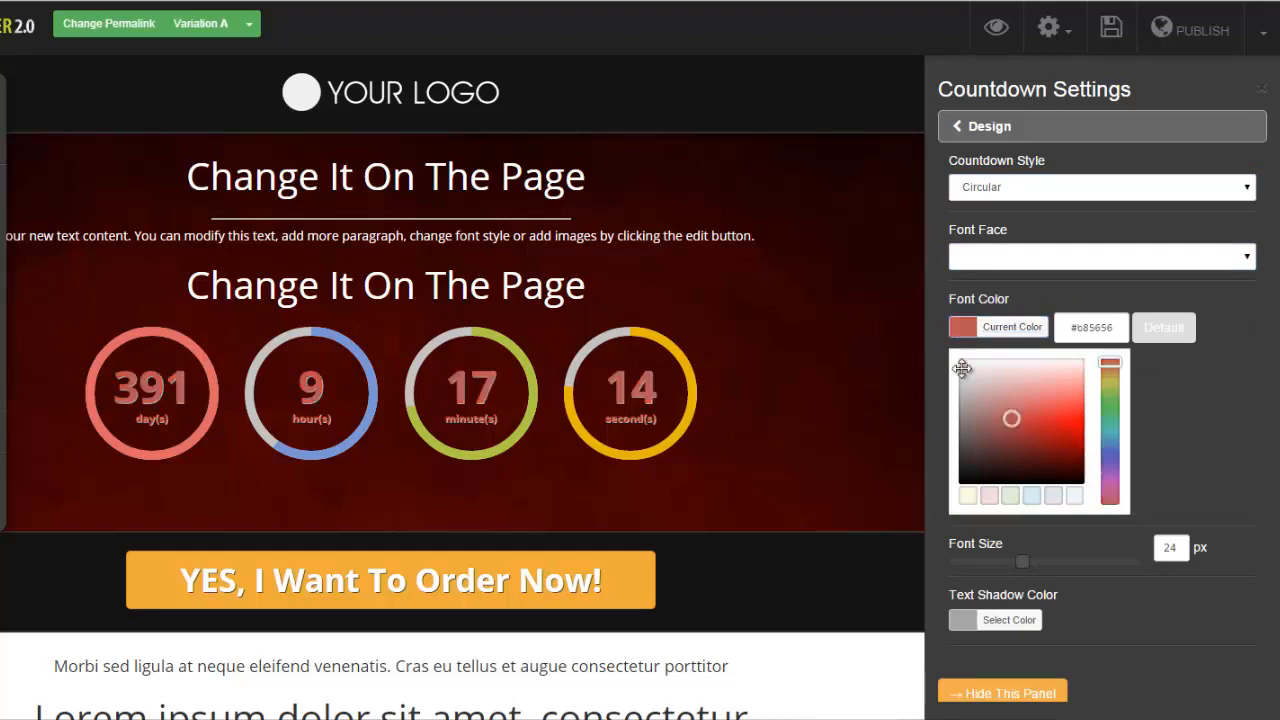
left_click(916, 331)
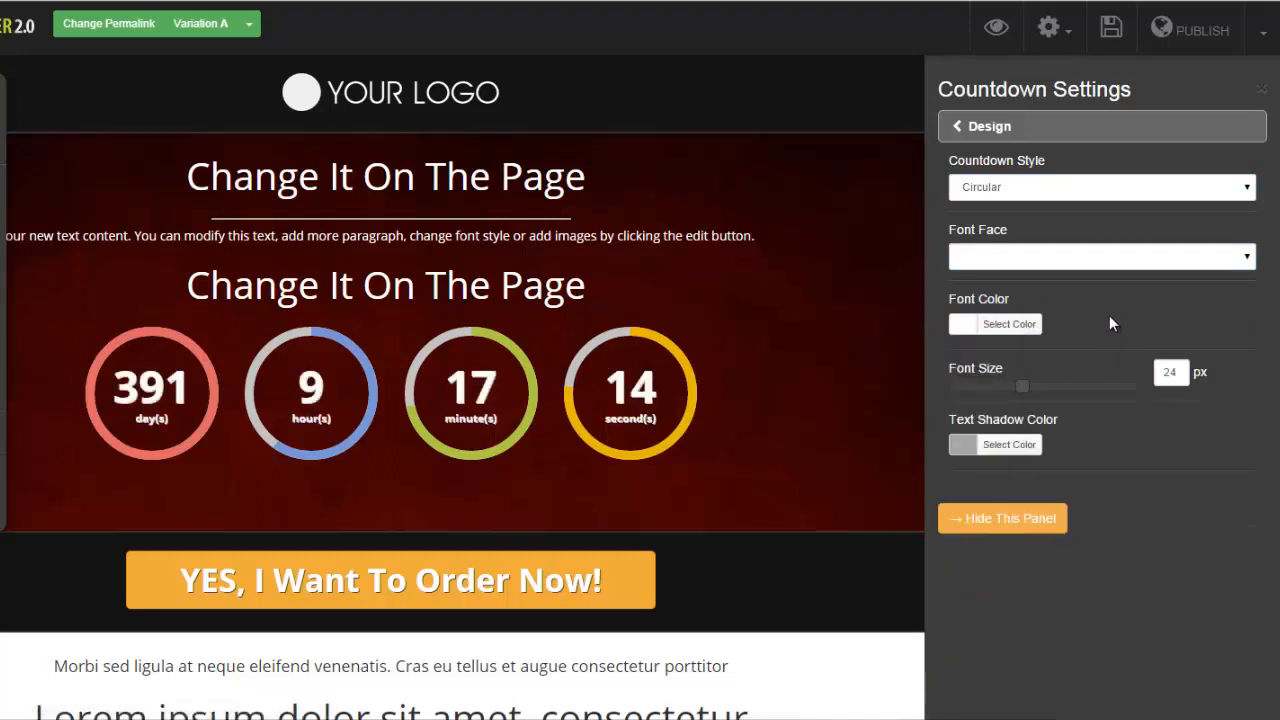
Try the Fancy Text countdown style, and change the style to Glossy Box.
left_click(1246, 195)
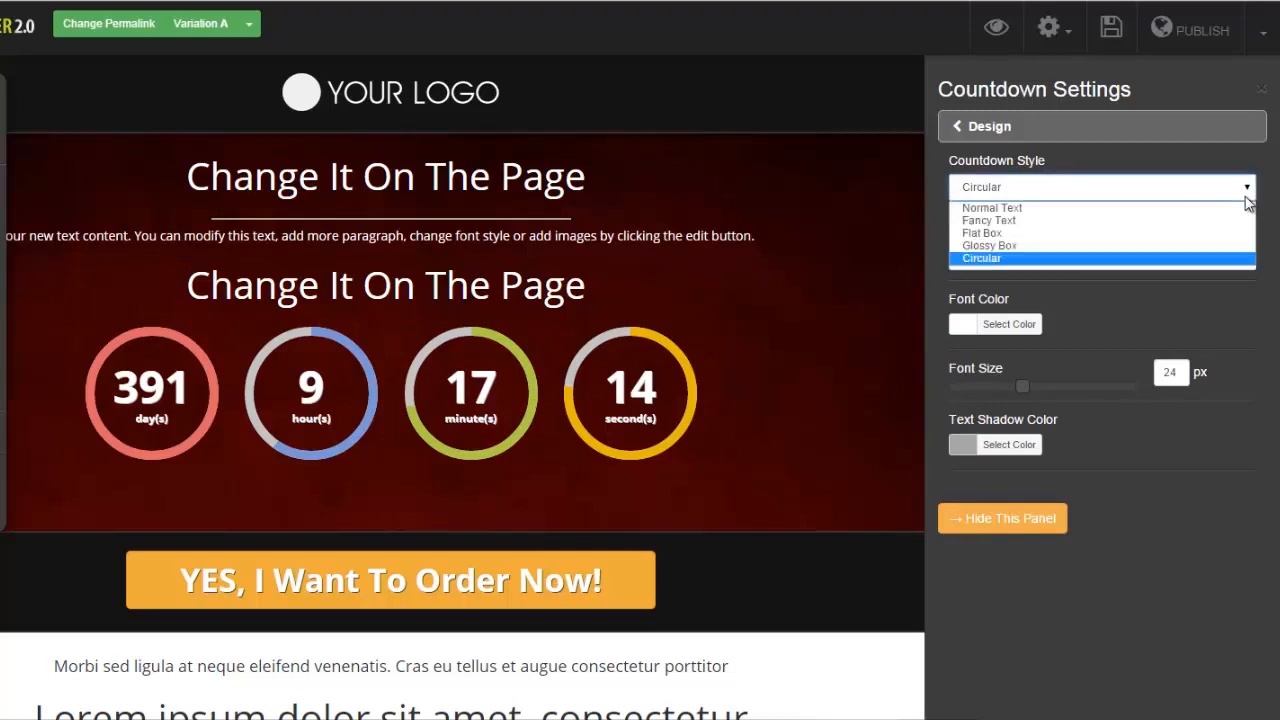
left_click(1068, 220)
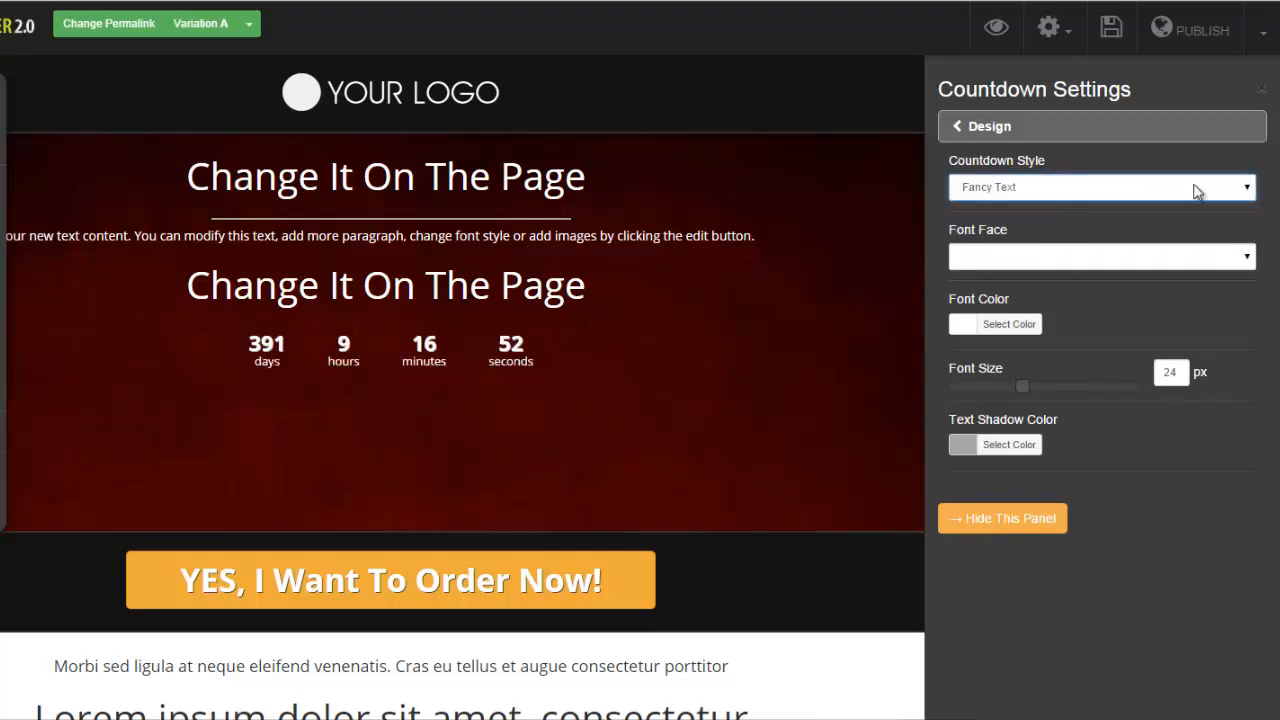
left_click(1246, 192)
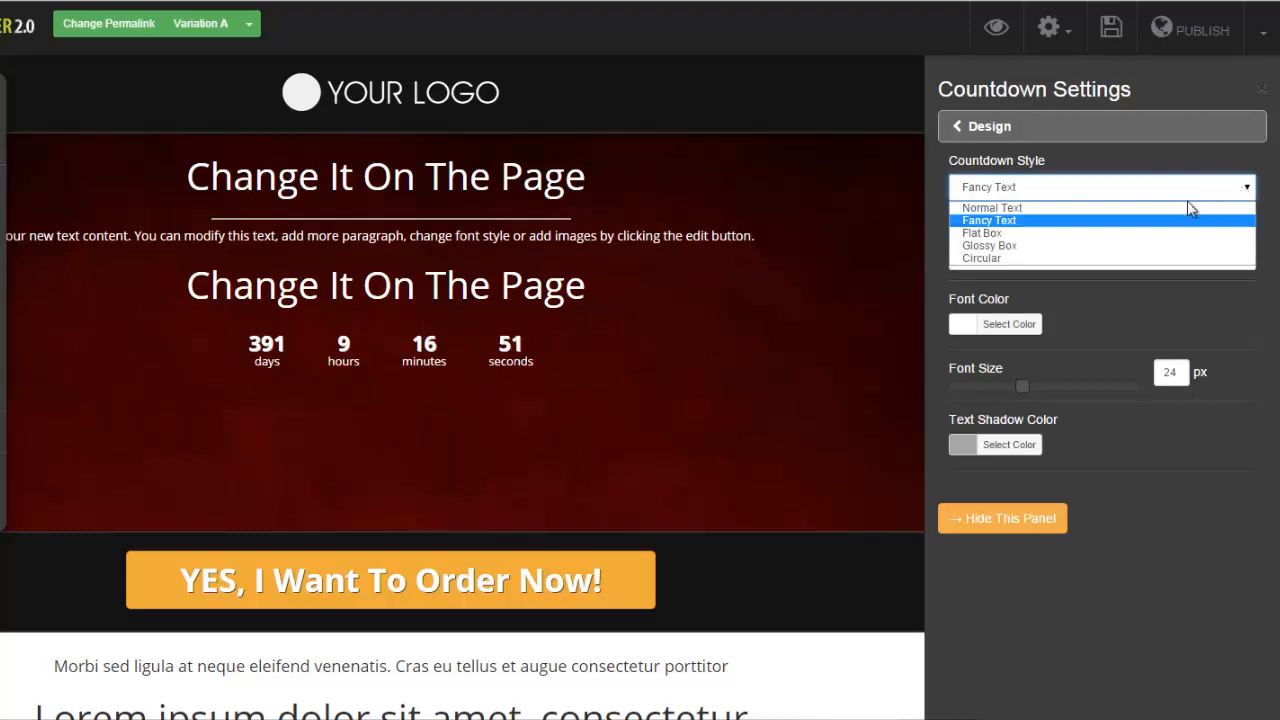
left_click(1104, 246)
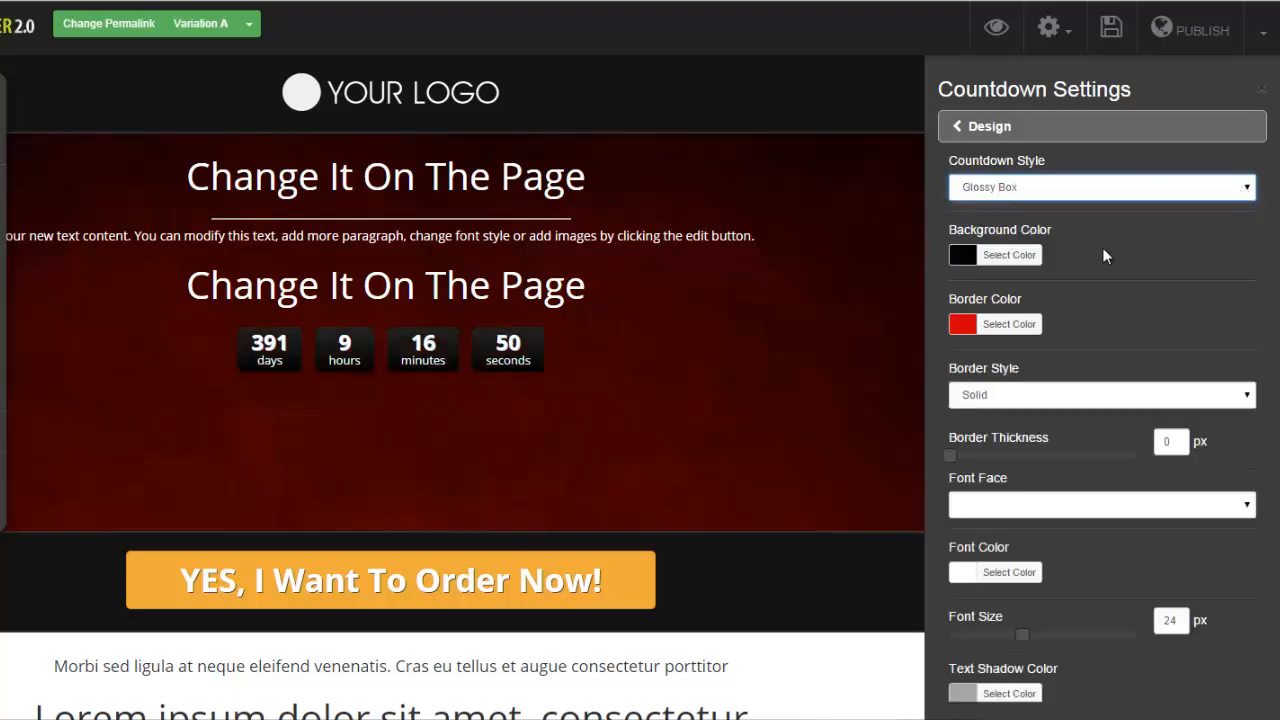
Set the countdown boxes' background color to dark red #a90d0d and their border style to Double.
left_click(964, 259)
left_click_drag(978, 364, 1064, 371)
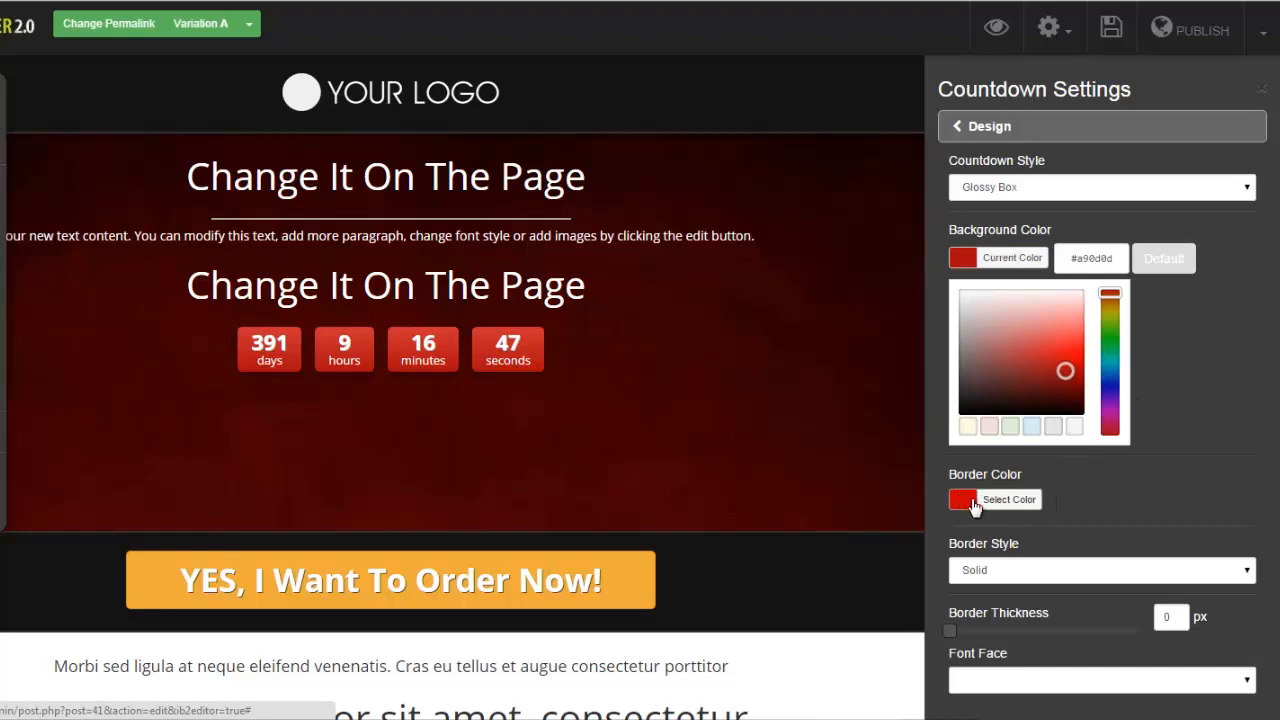
left_click(1248, 570)
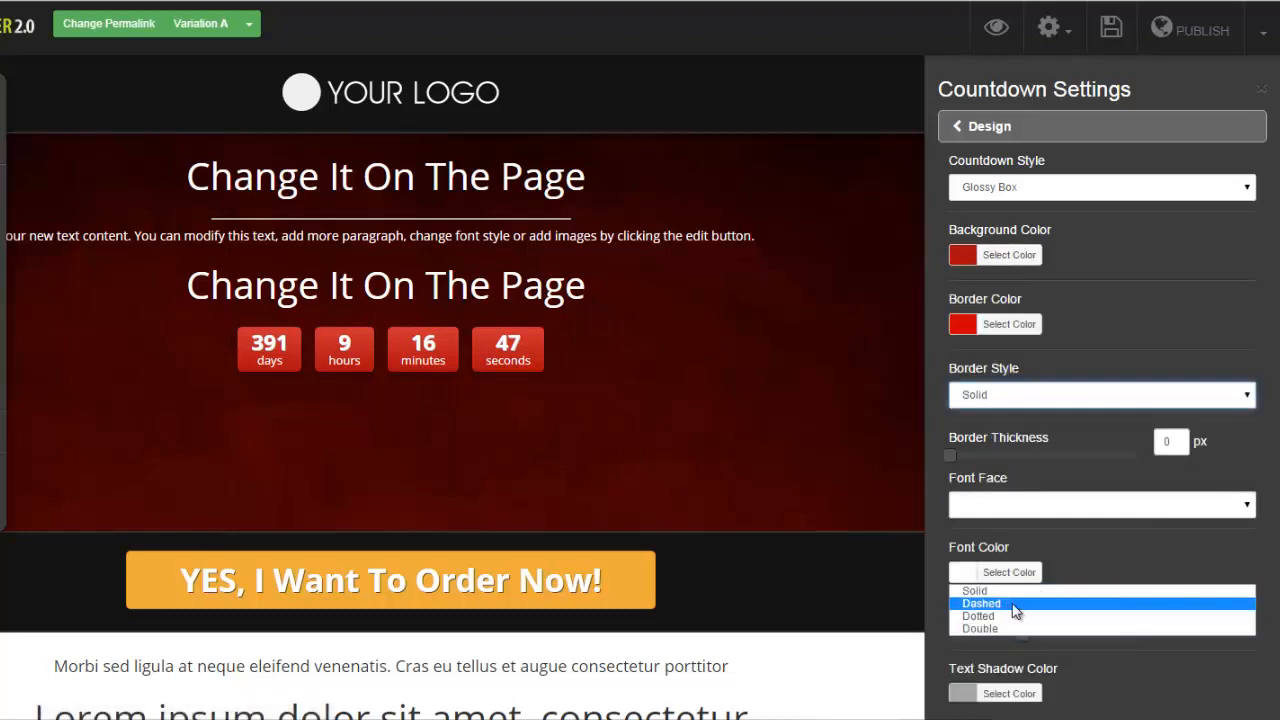
left_click(1004, 626)
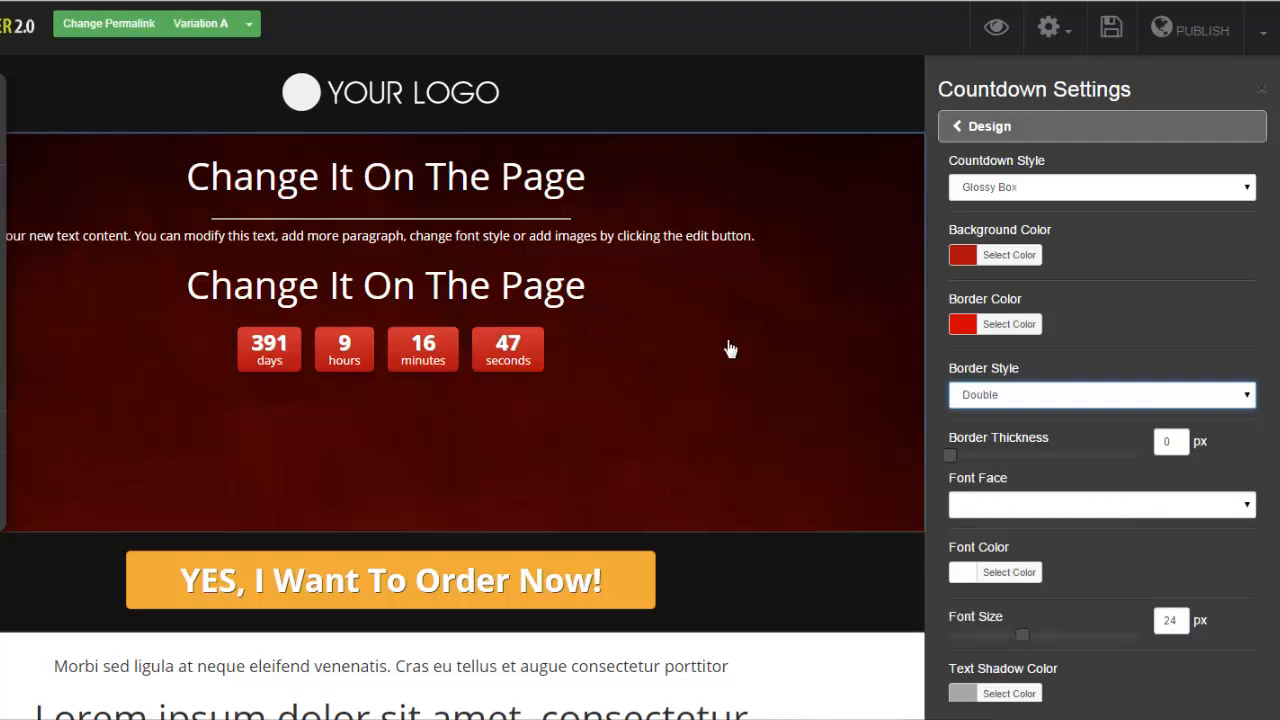
left_click(960, 130)
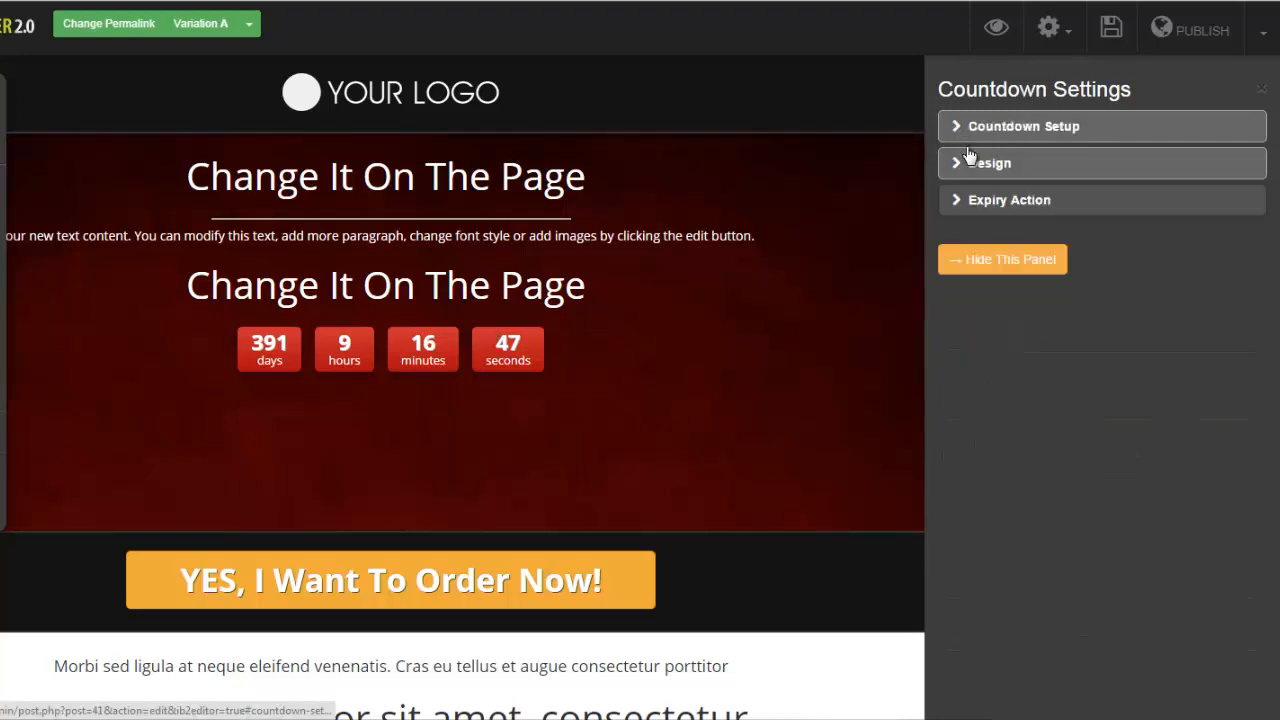
Check which action types are available for when the countdown expires, leaving the selection unchanged.
left_click(958, 202)
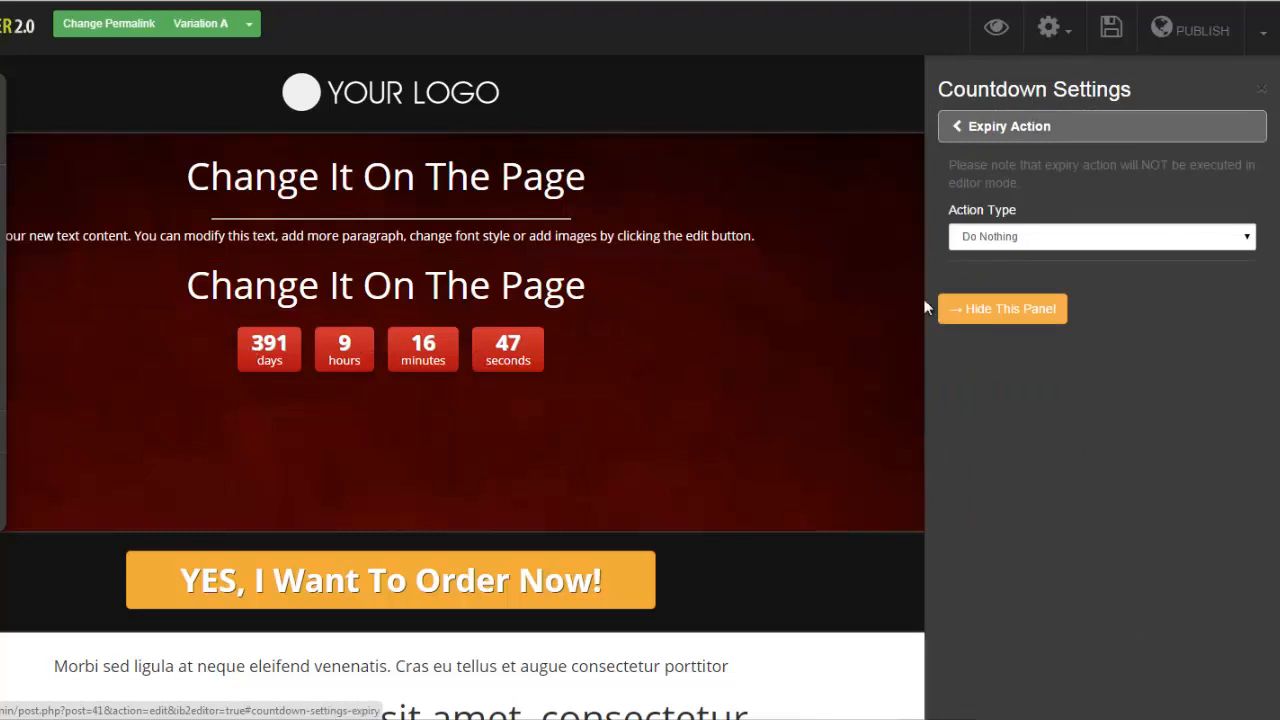
left_click(1242, 245)
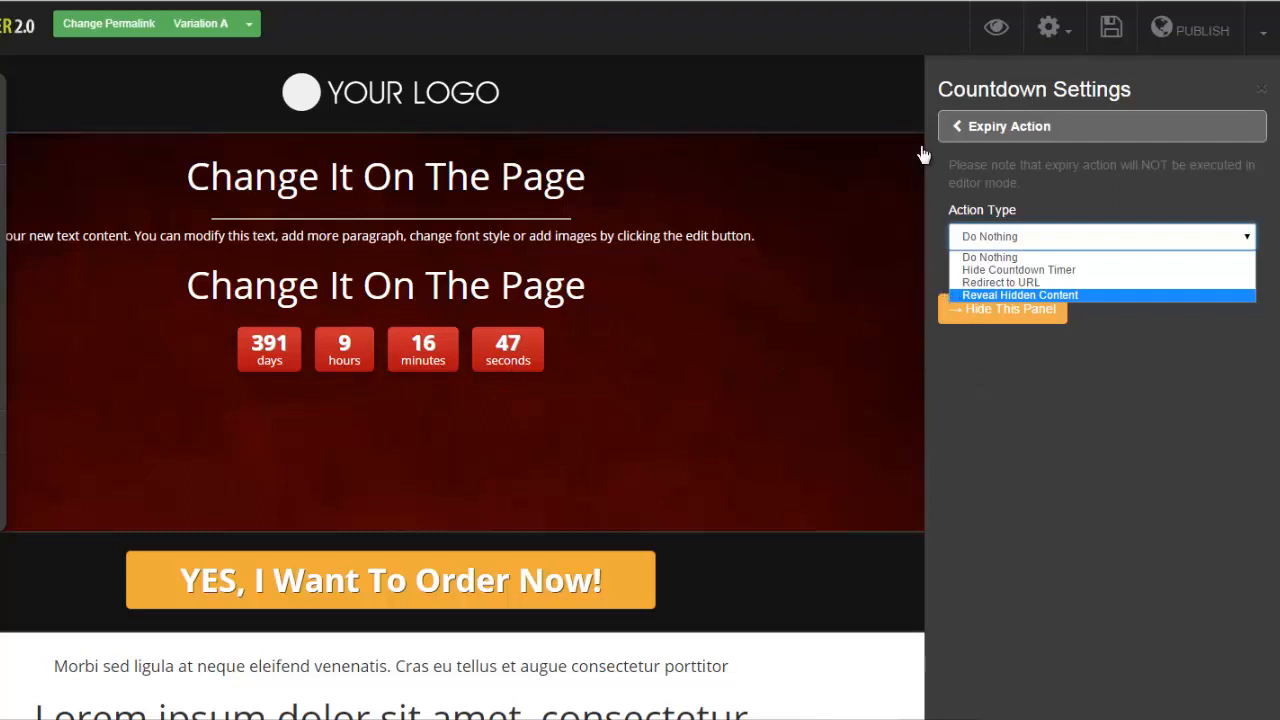
left_click(958, 133)
left_click(958, 133)
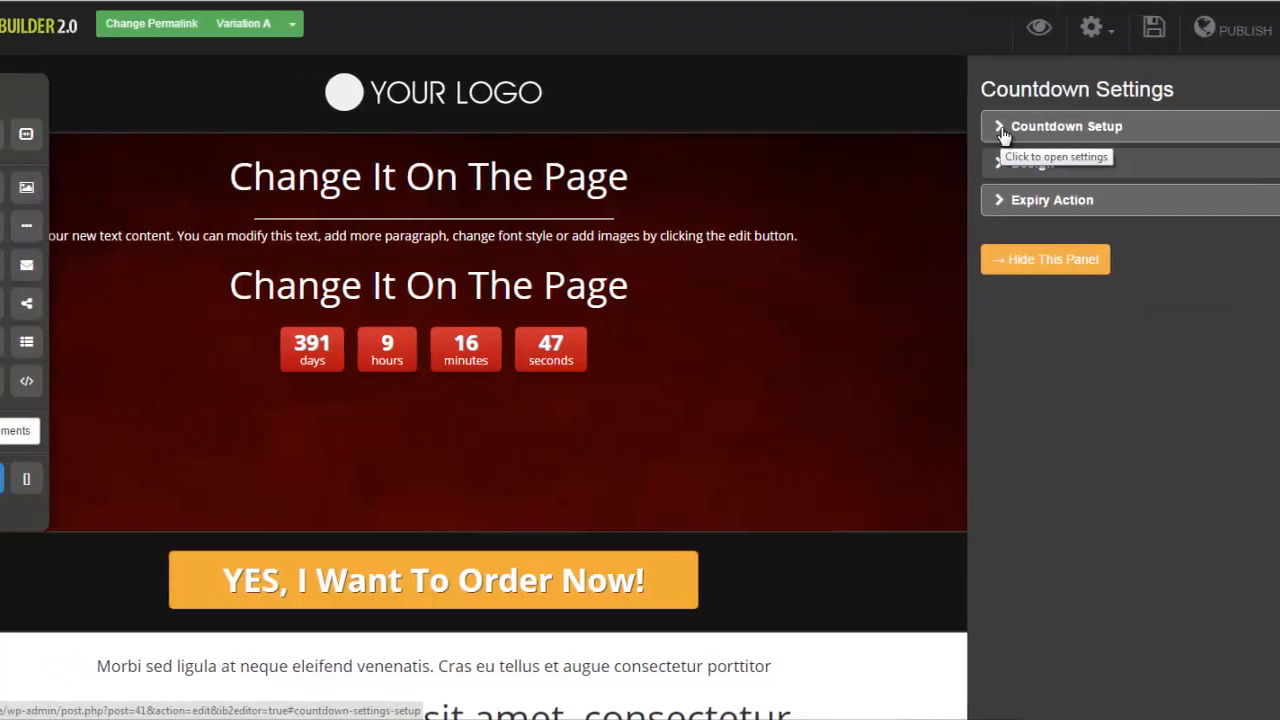
Add an opt-in form below the text paragraph and delete the horizontal line under the upper heading.
left_click_drag(117, 265, 243, 345)
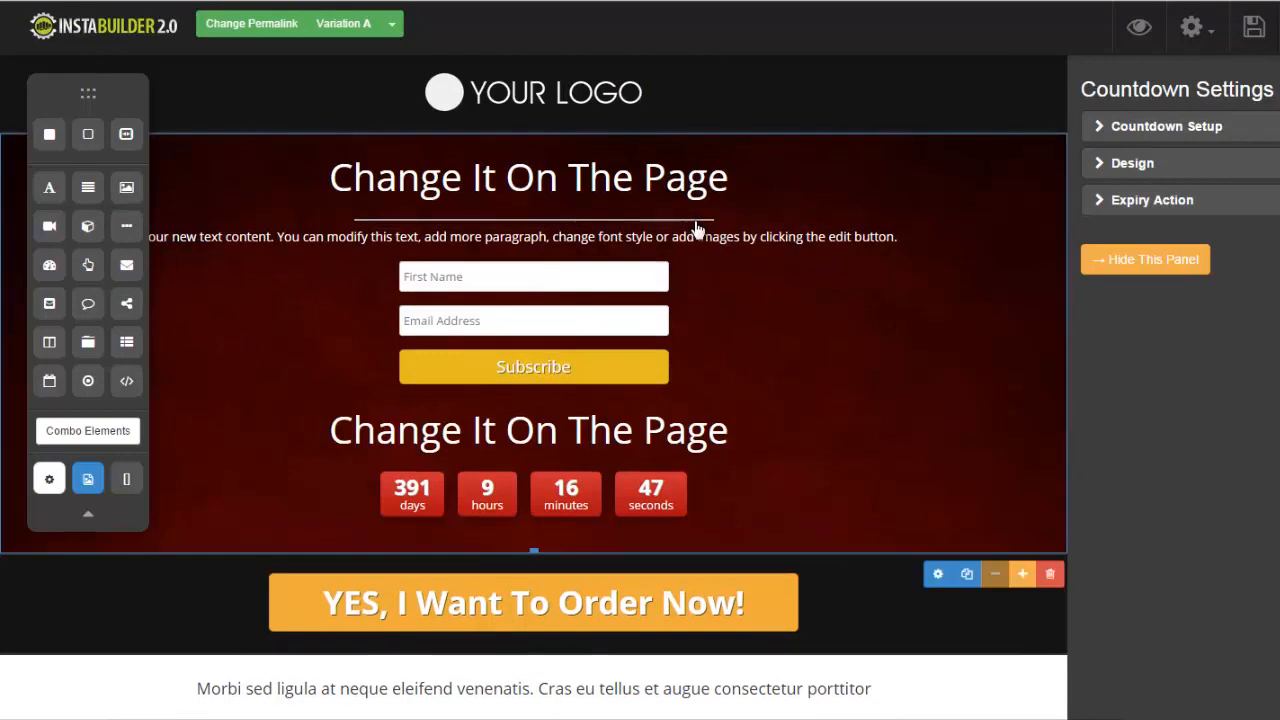
mouse_move(695, 224)
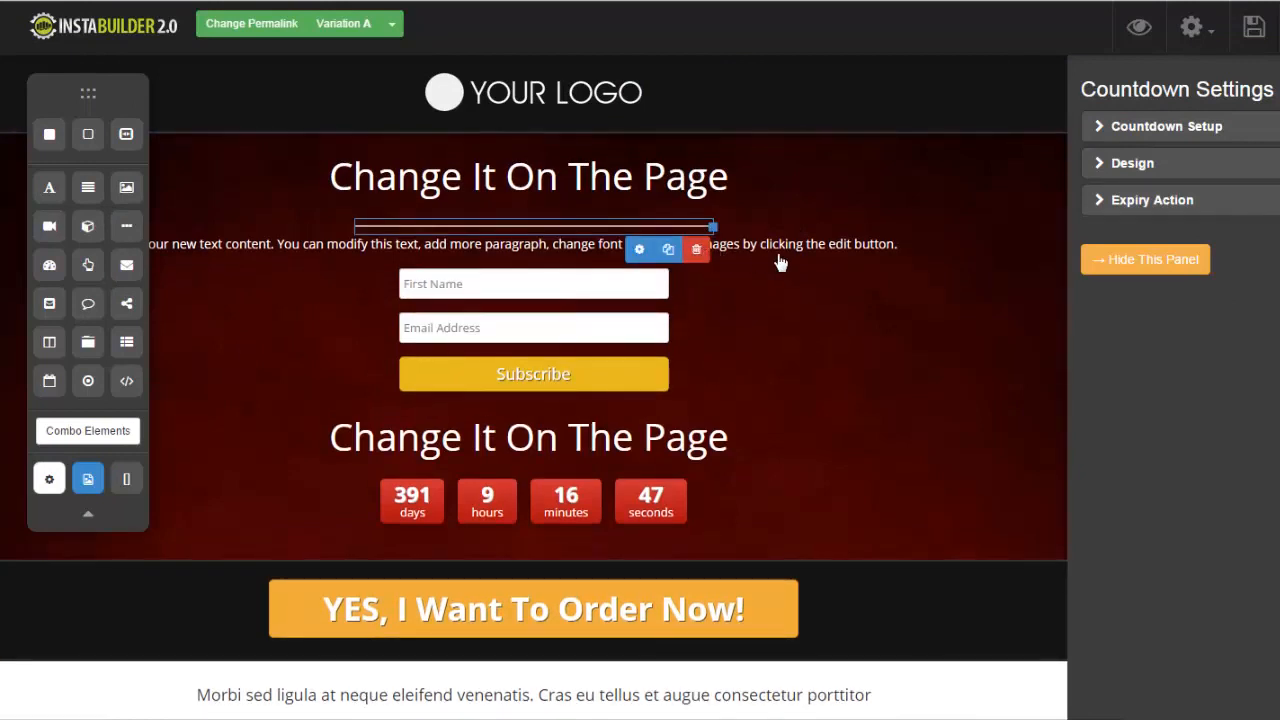
left_click(698, 250)
left_click(752, 94)
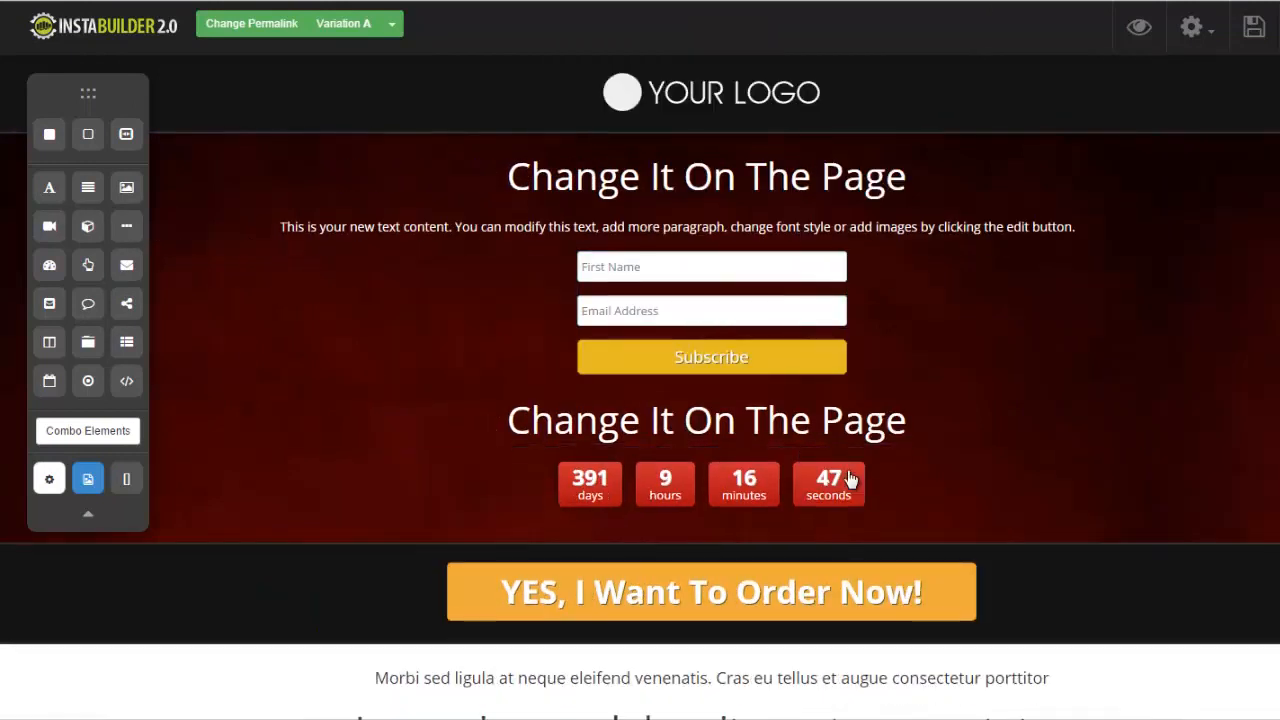
Delete the countdown and the lower heading beneath the opt-in form.
mouse_move(923, 486)
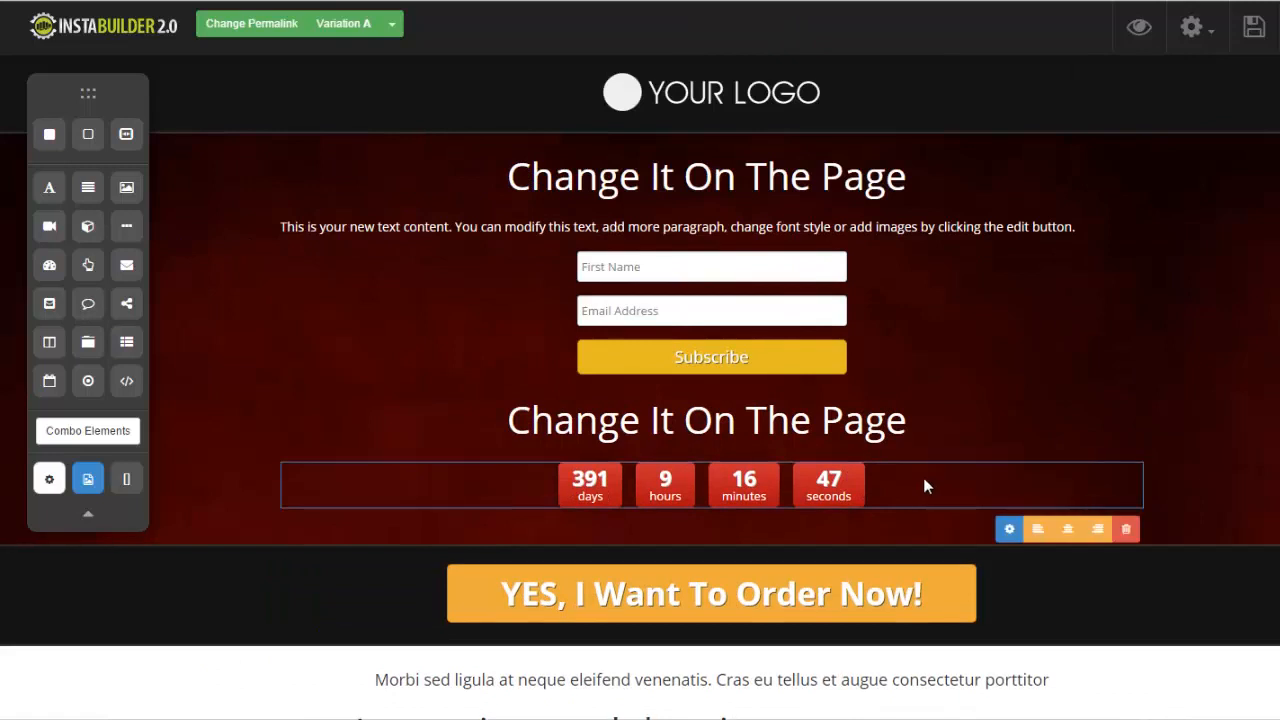
left_click(1126, 529)
left_click(756, 96)
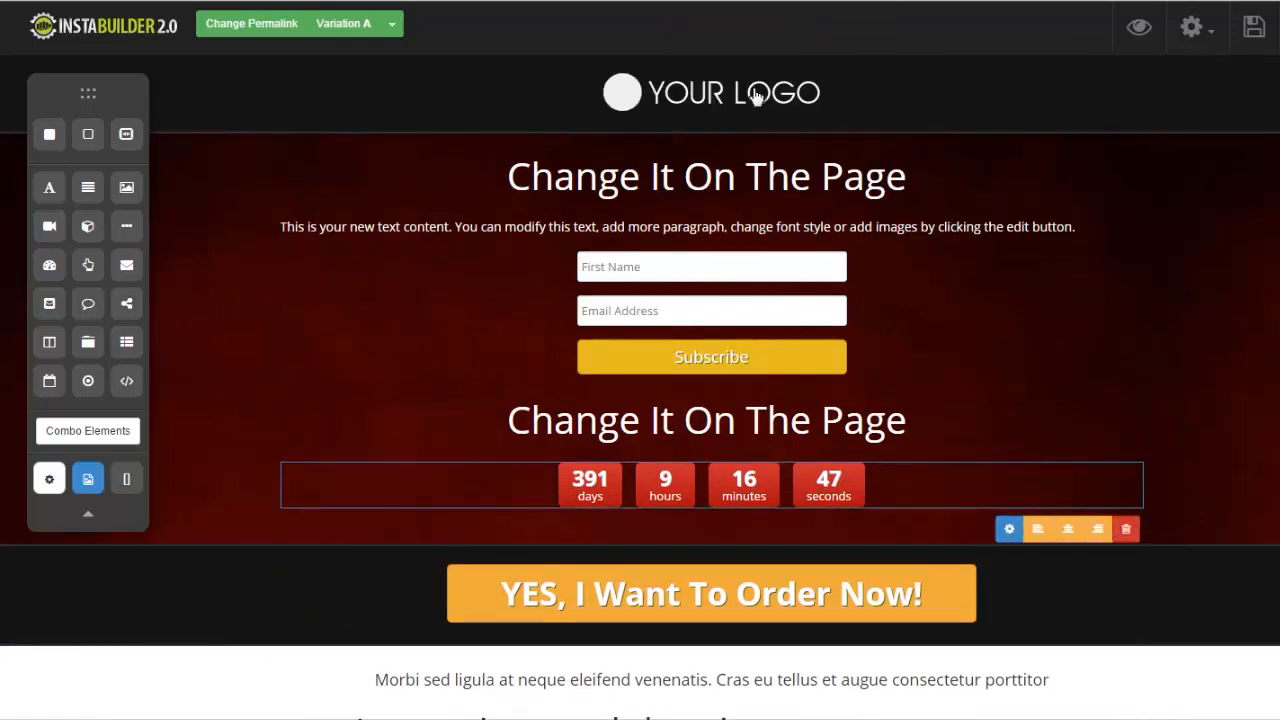
mouse_move(1020, 470)
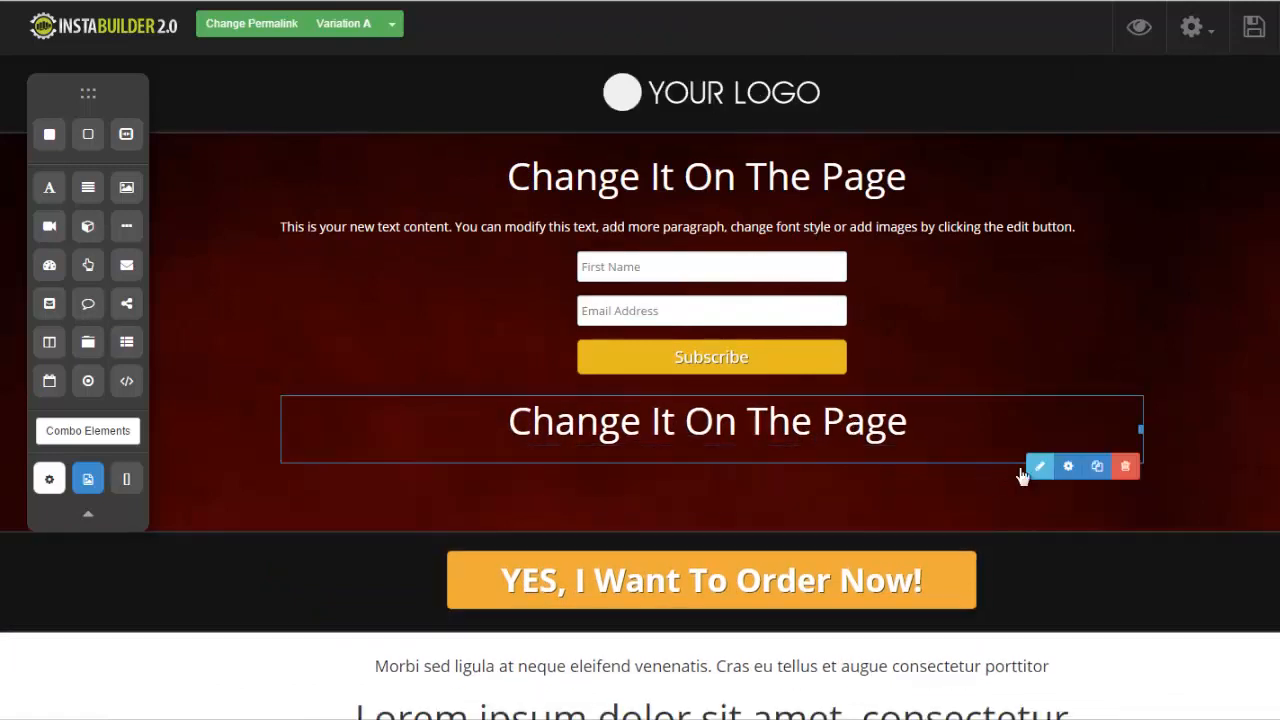
left_click(1125, 466)
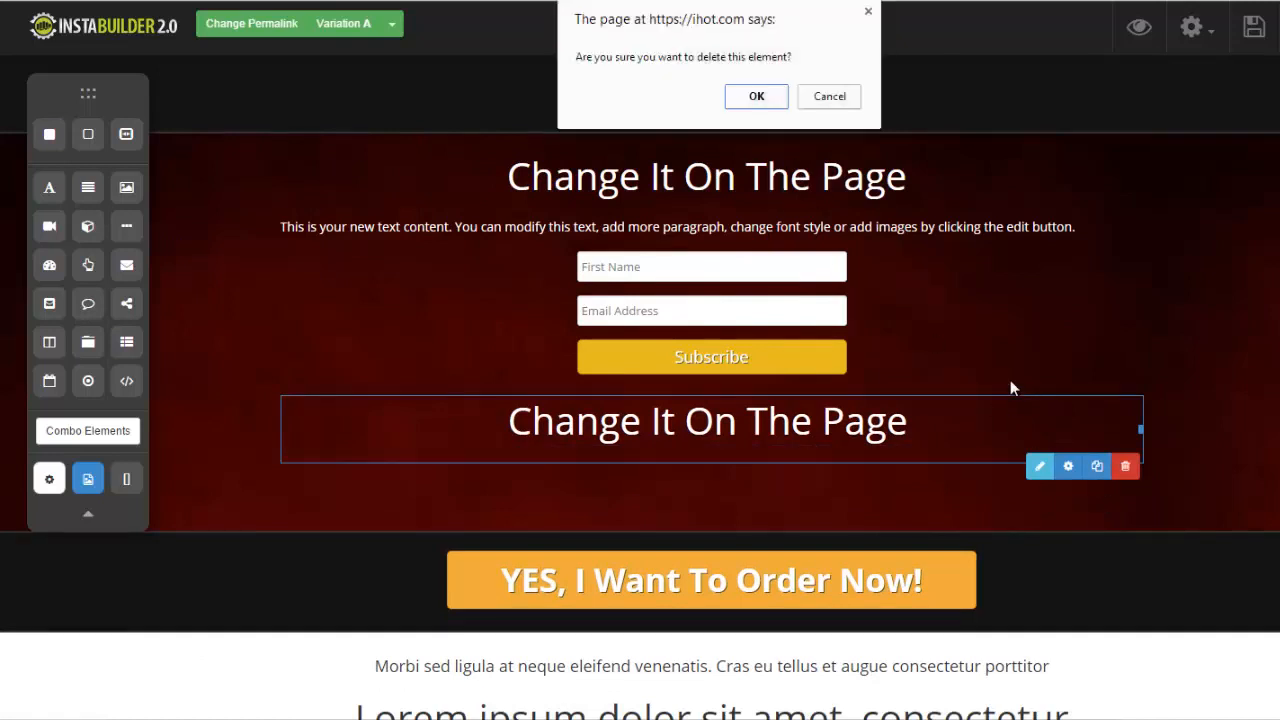
left_click(766, 105)
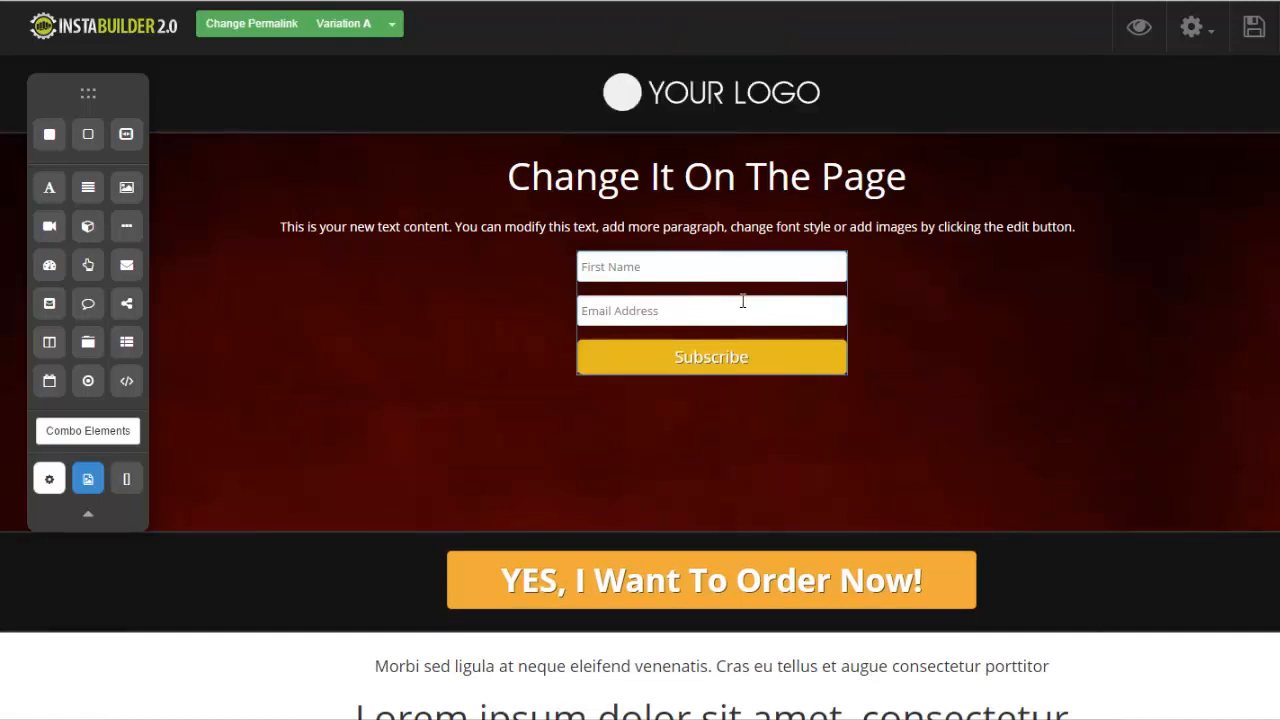
Open the opt-in form's settings and examine its HTML code, form field and button options.
left_click(653, 372)
left_click(682, 401)
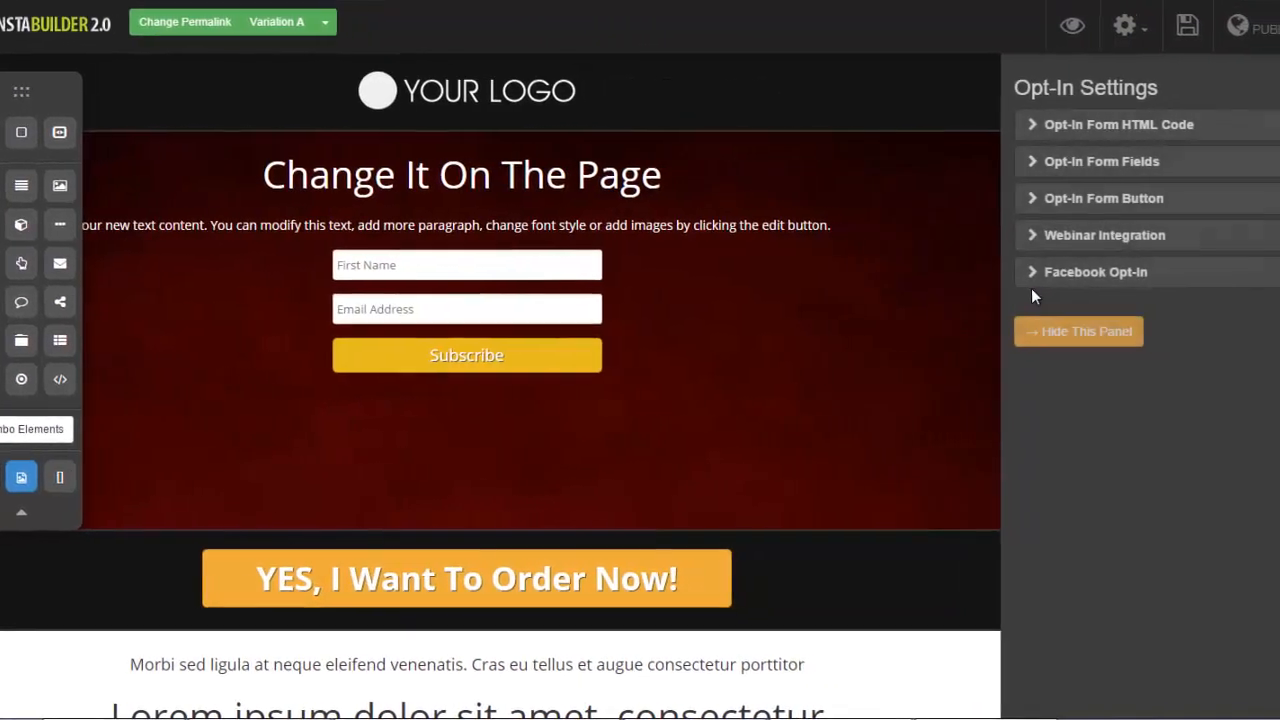
left_click(960, 136)
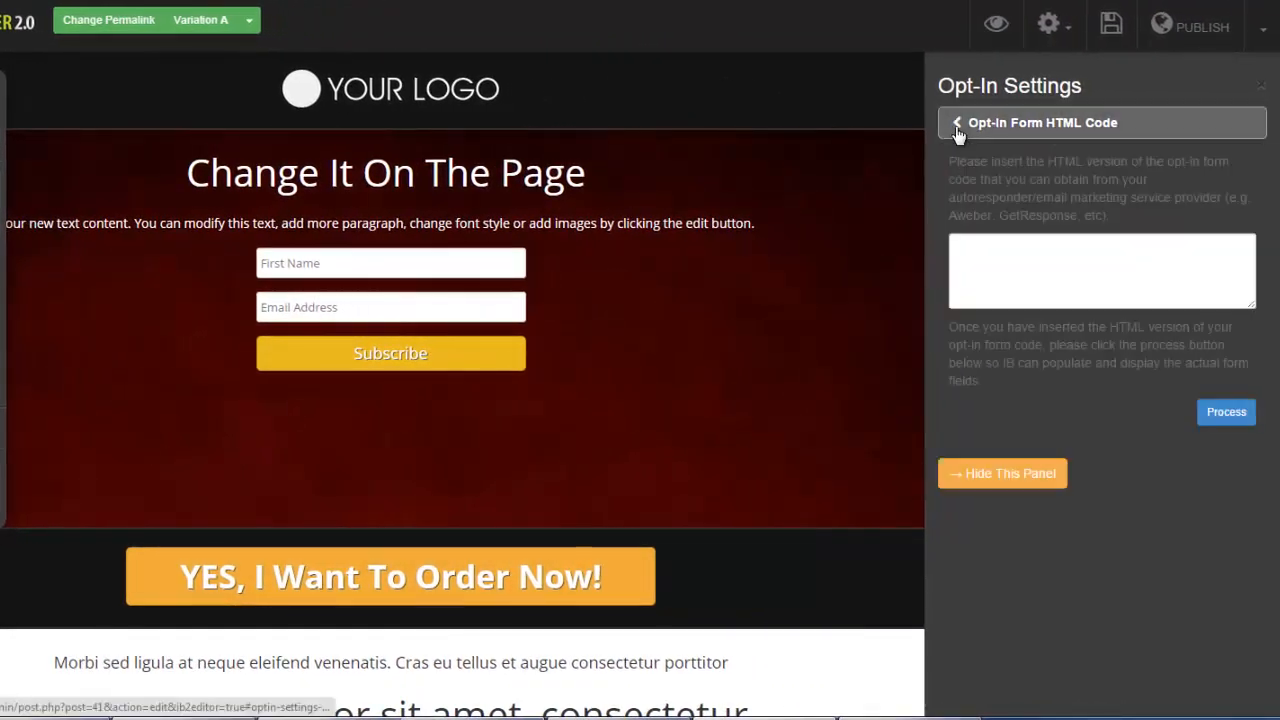
left_click(957, 130)
left_click(958, 158)
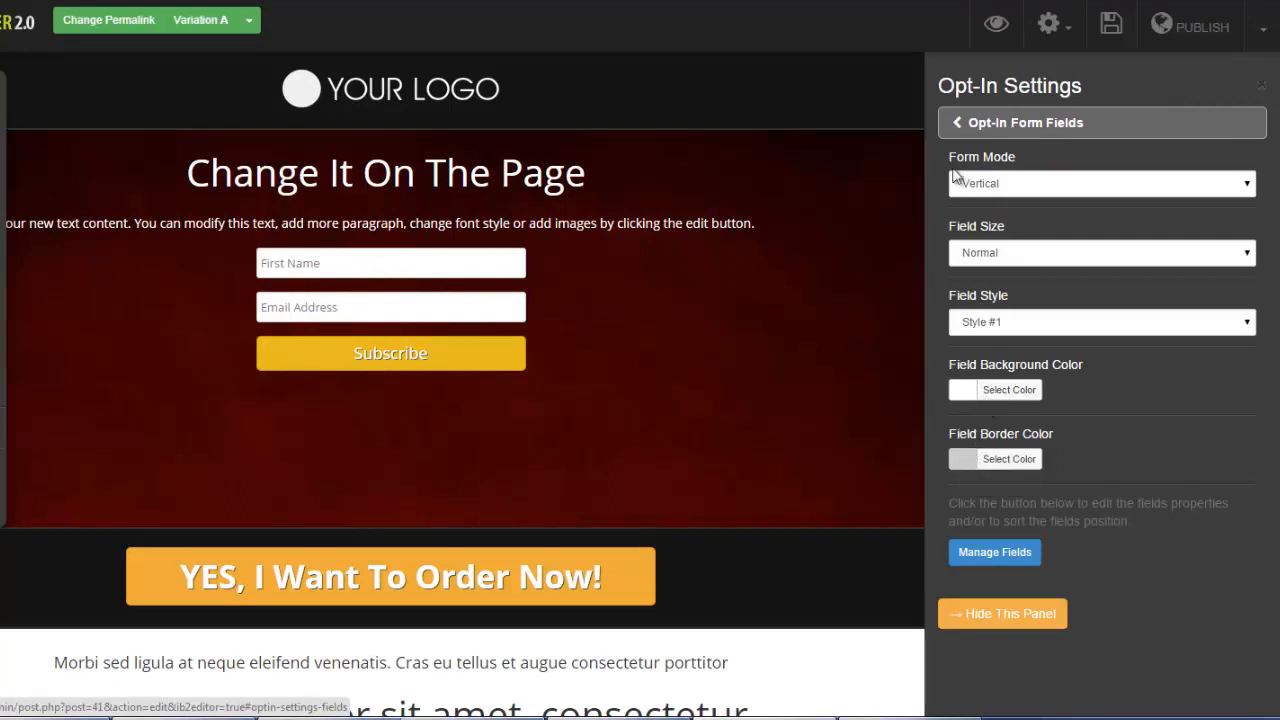
left_click(950, 128)
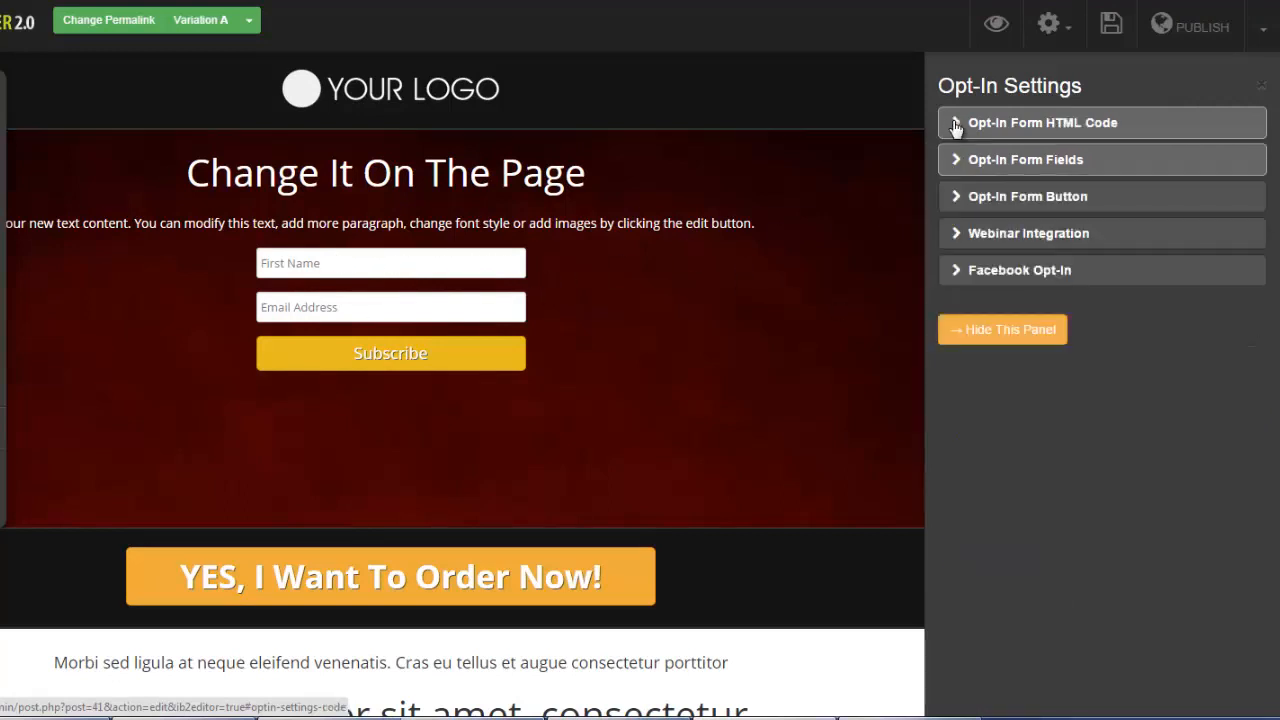
left_click(952, 197)
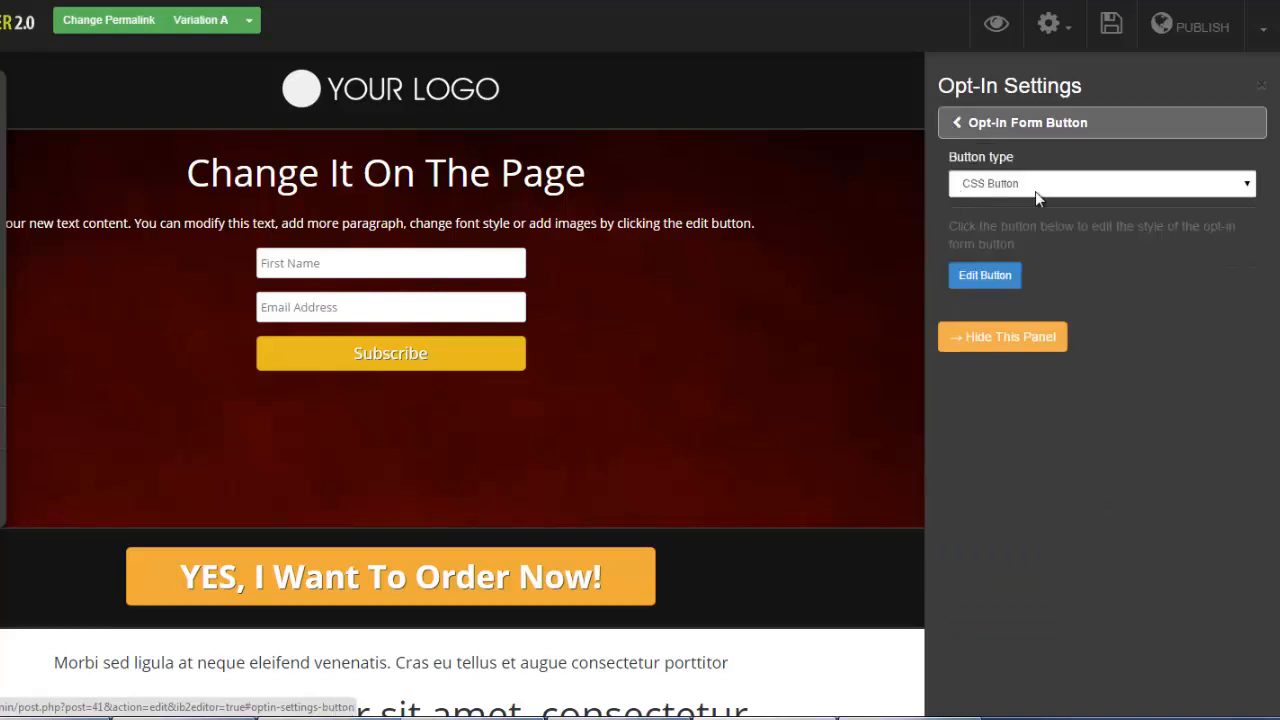
Set the opt-in form's button type to Image Button and browse the pre-made button images.
left_click(1248, 190)
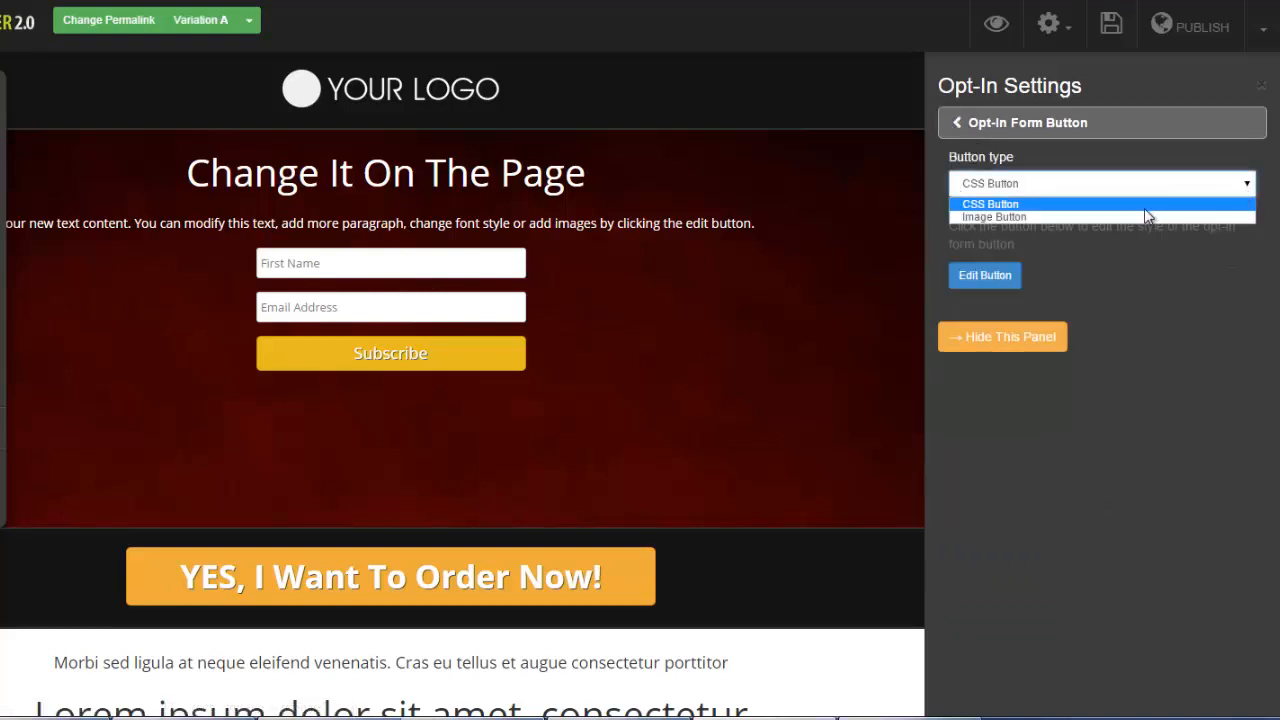
left_click(1111, 216)
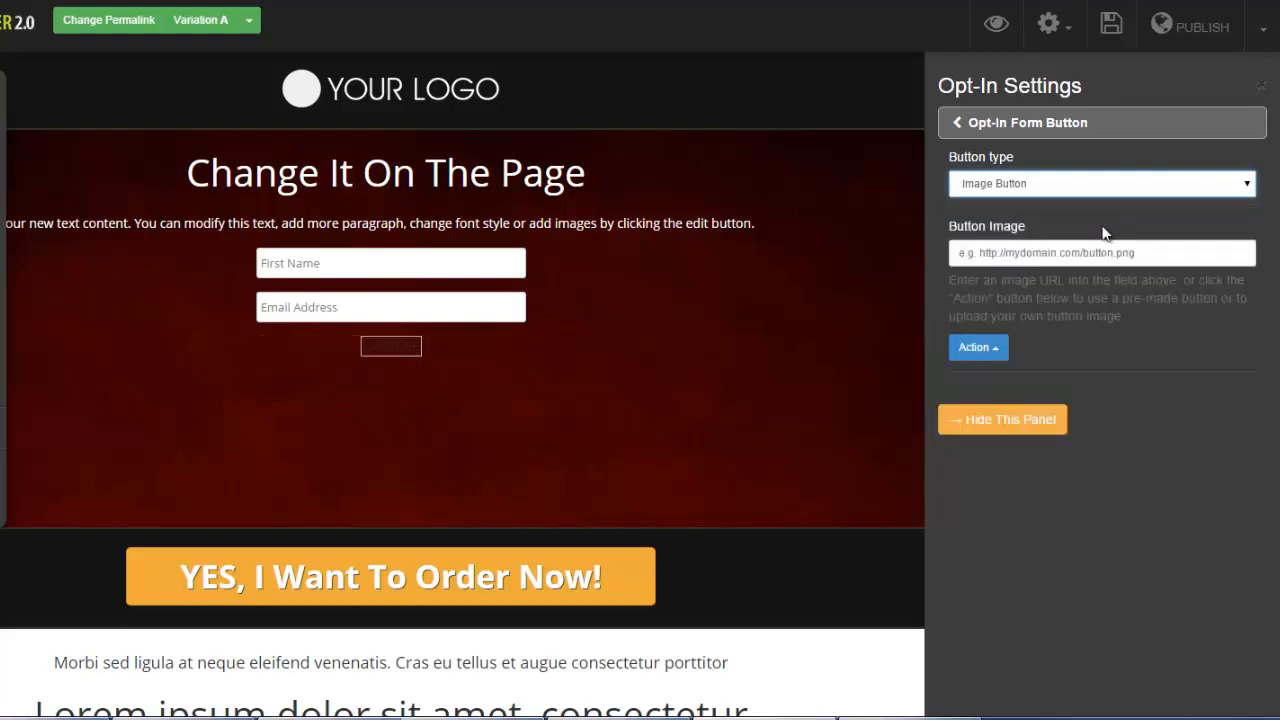
left_click(1005, 348)
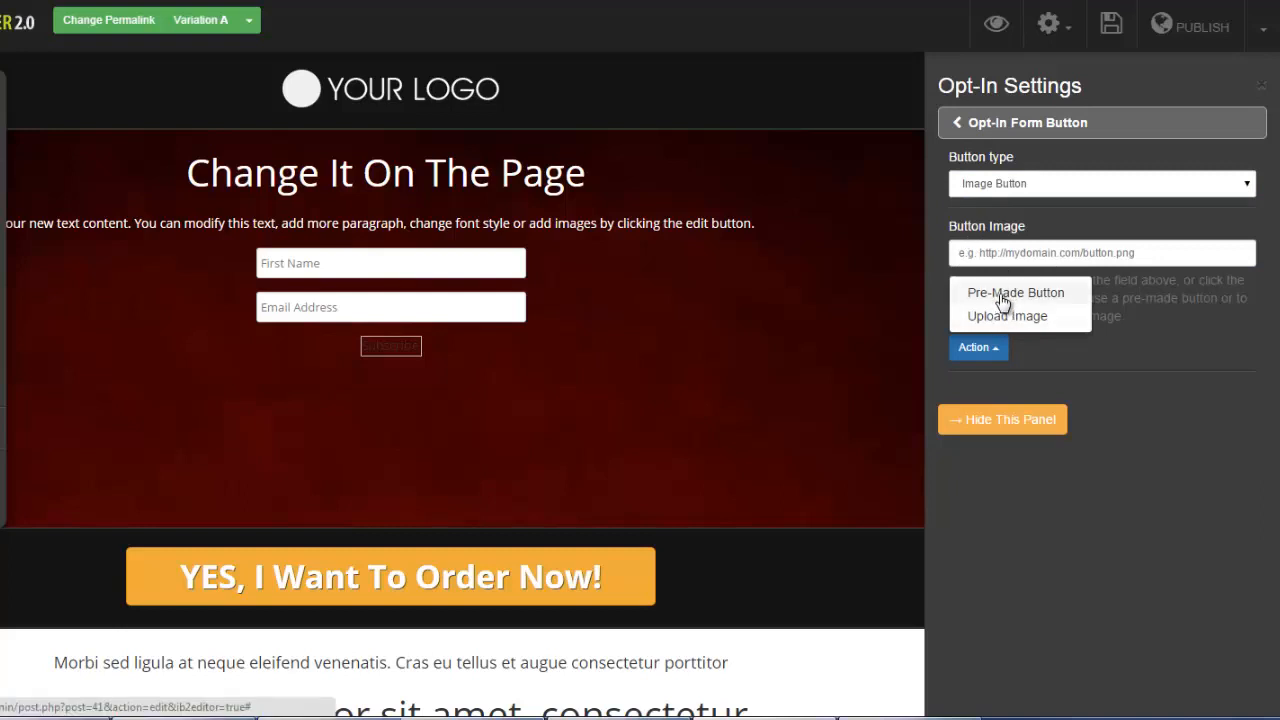
left_click(1001, 296)
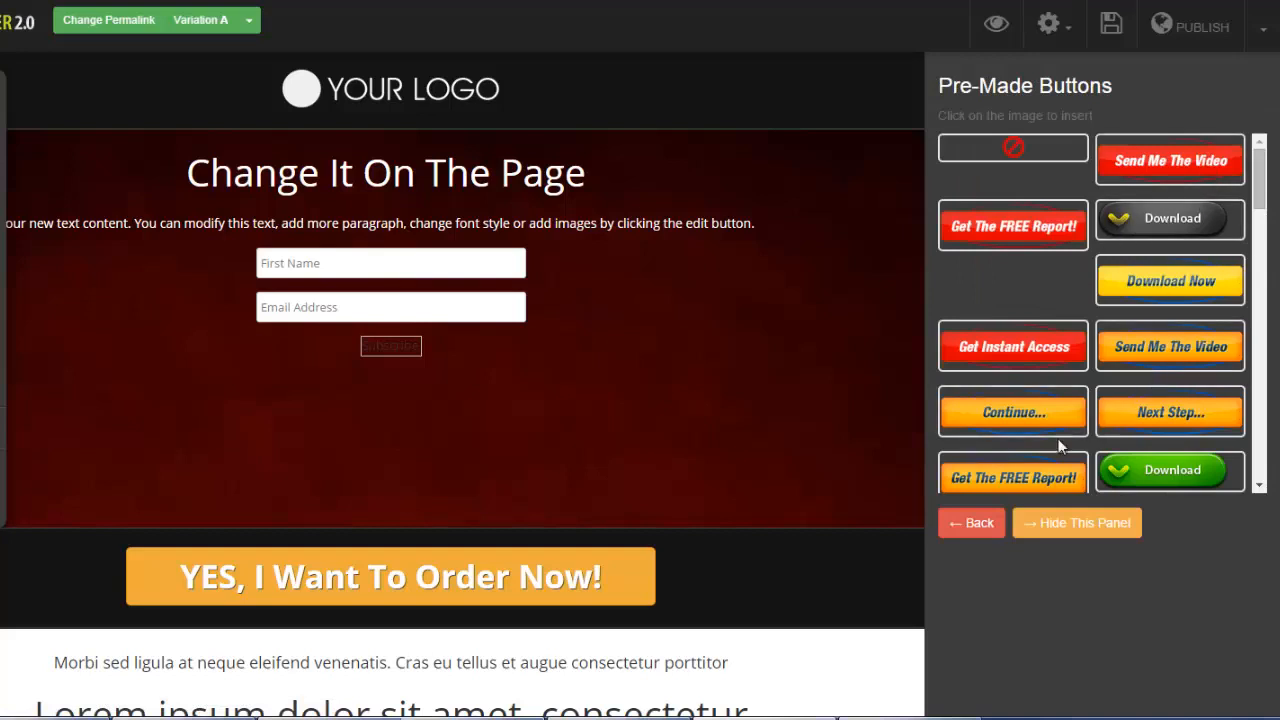
left_click(993, 525)
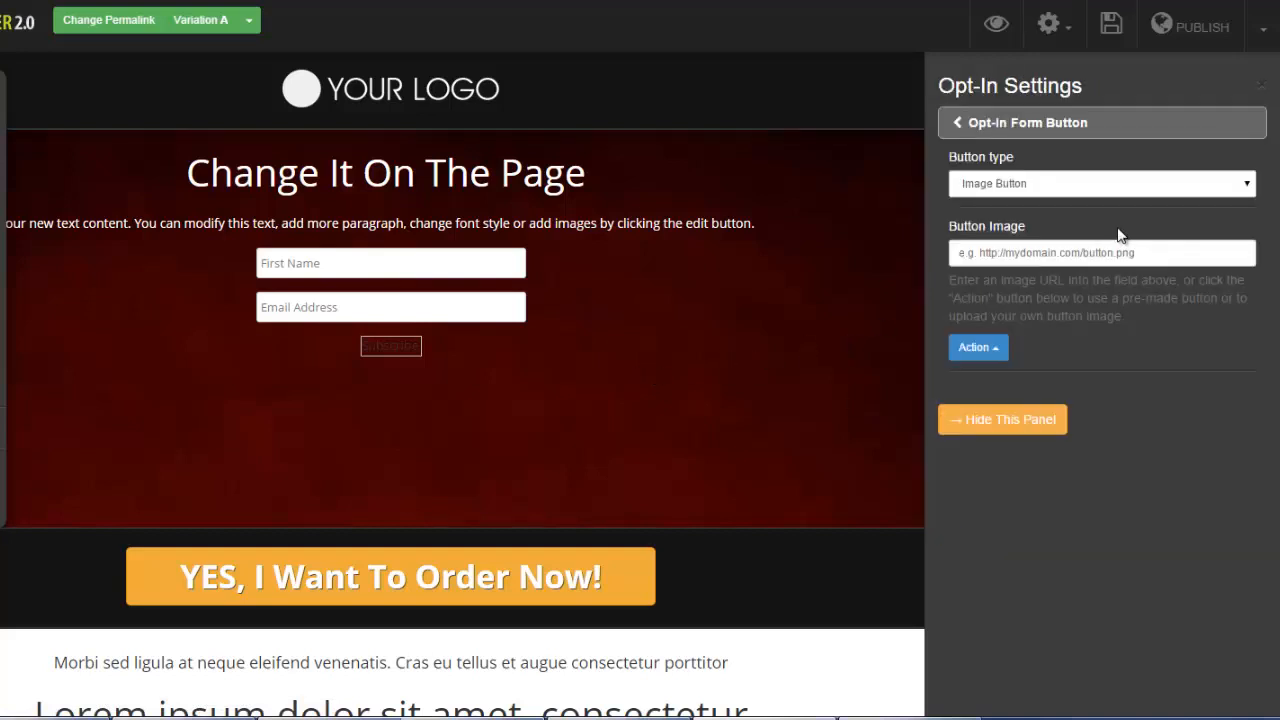
left_click(954, 125)
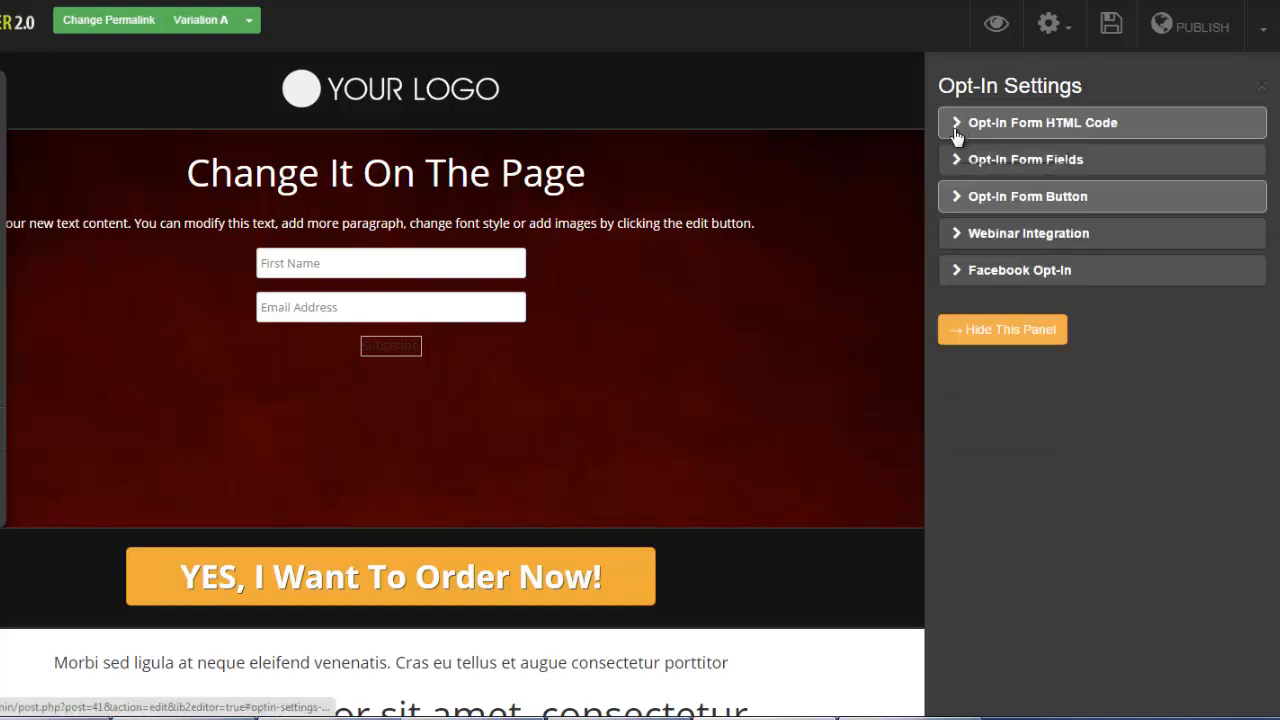
Review the opt-in form's webinar integration requirements and enable its Facebook Opt-In.
left_click(958, 232)
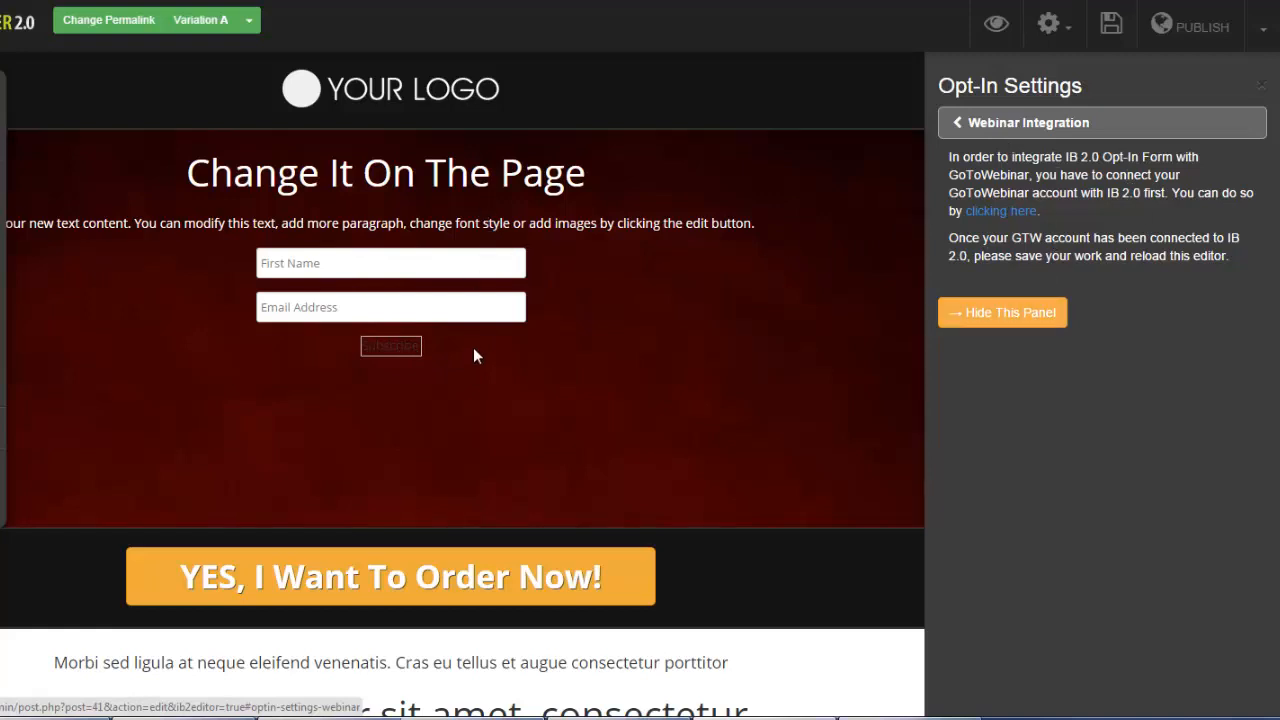
left_click(959, 133)
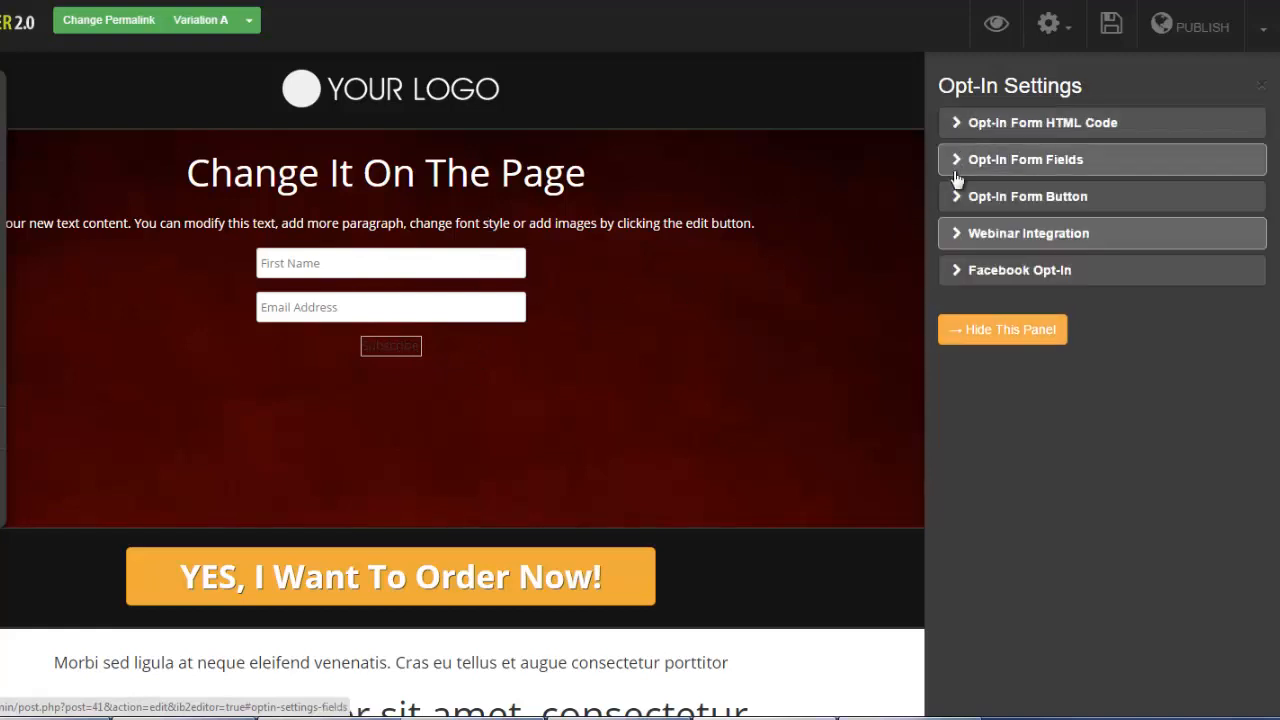
left_click(958, 272)
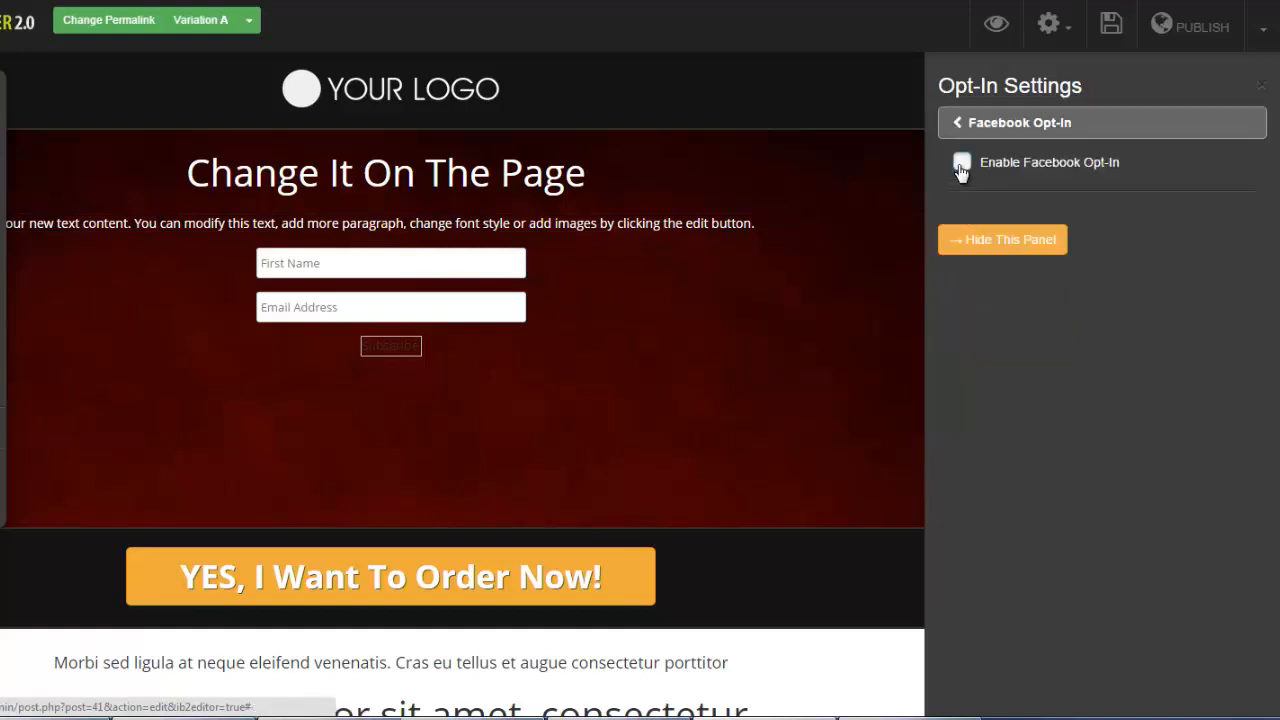
left_click(961, 165)
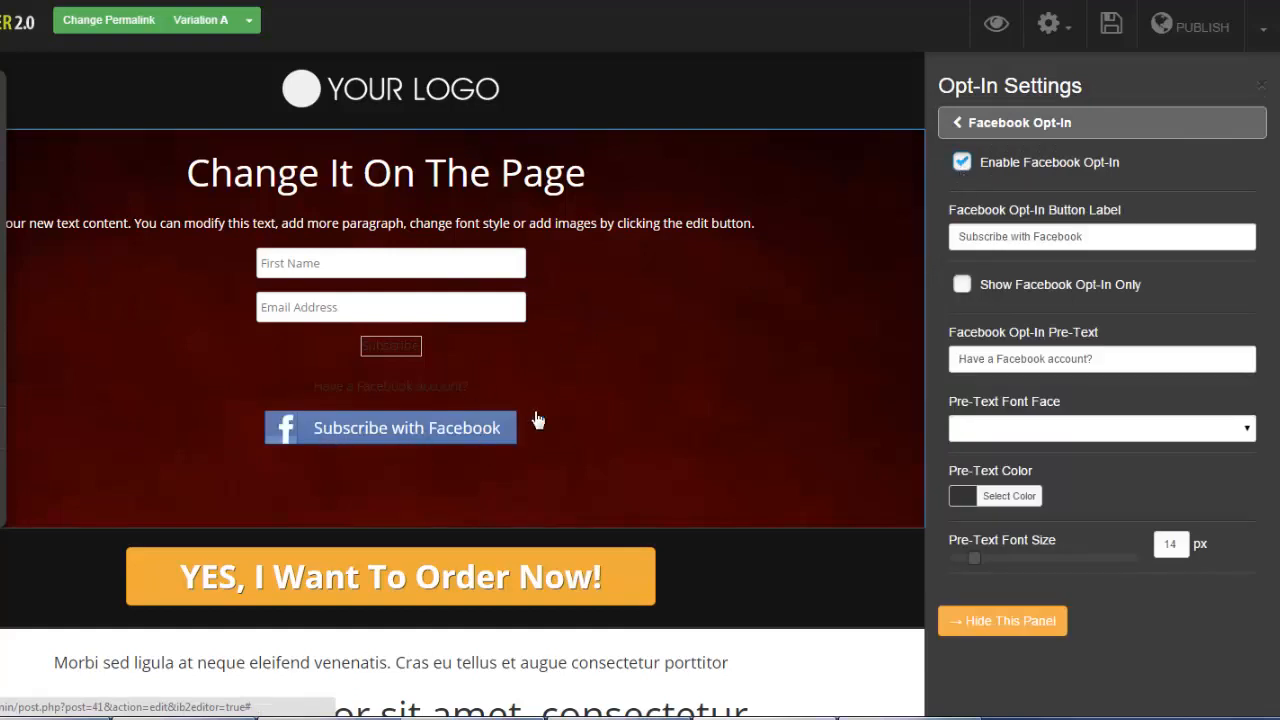
left_click(960, 133)
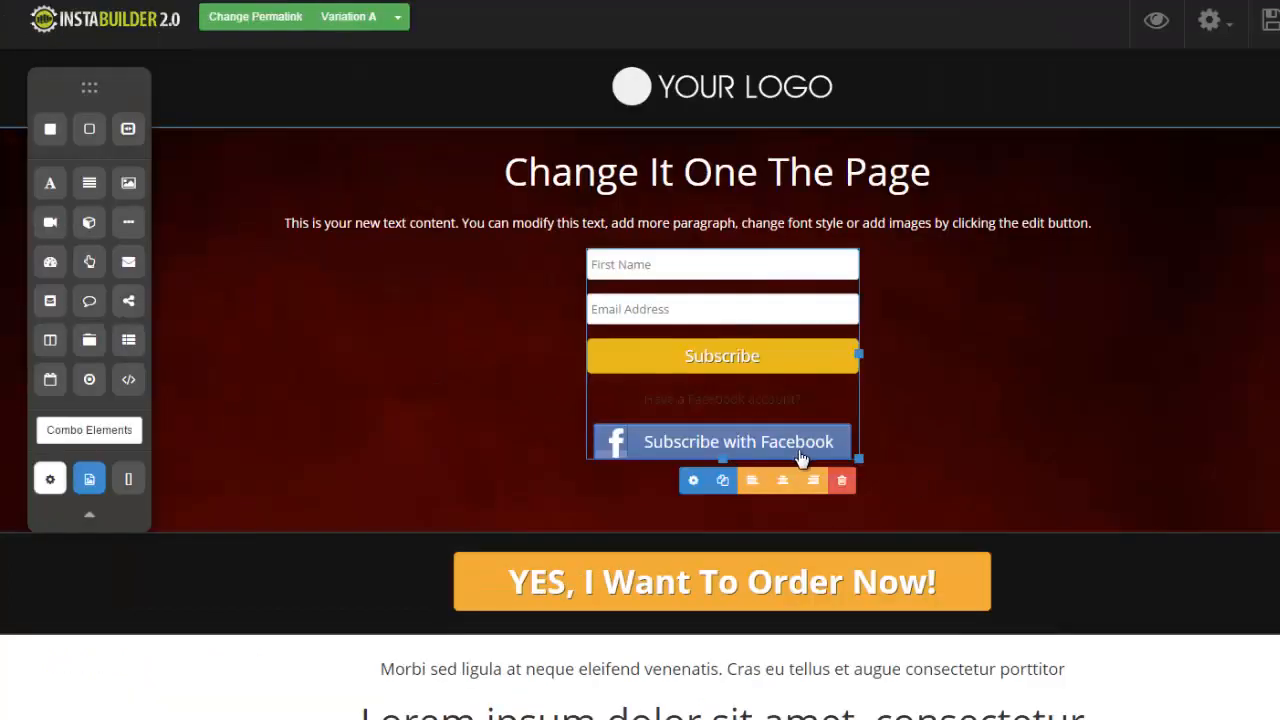
Delete the opt-in form and add a 3 Steps Opt-In element below the text paragraph.
left_click(841, 483)
key("Return")
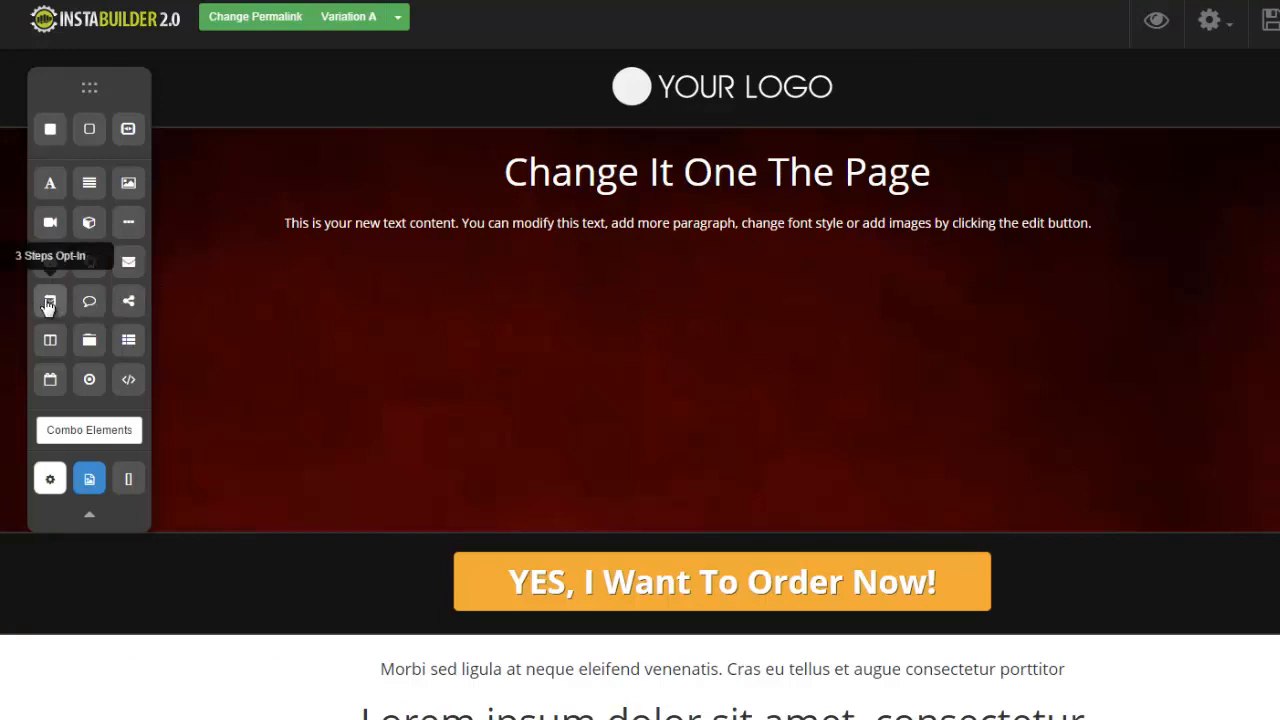
left_click_drag(48, 307, 575, 268)
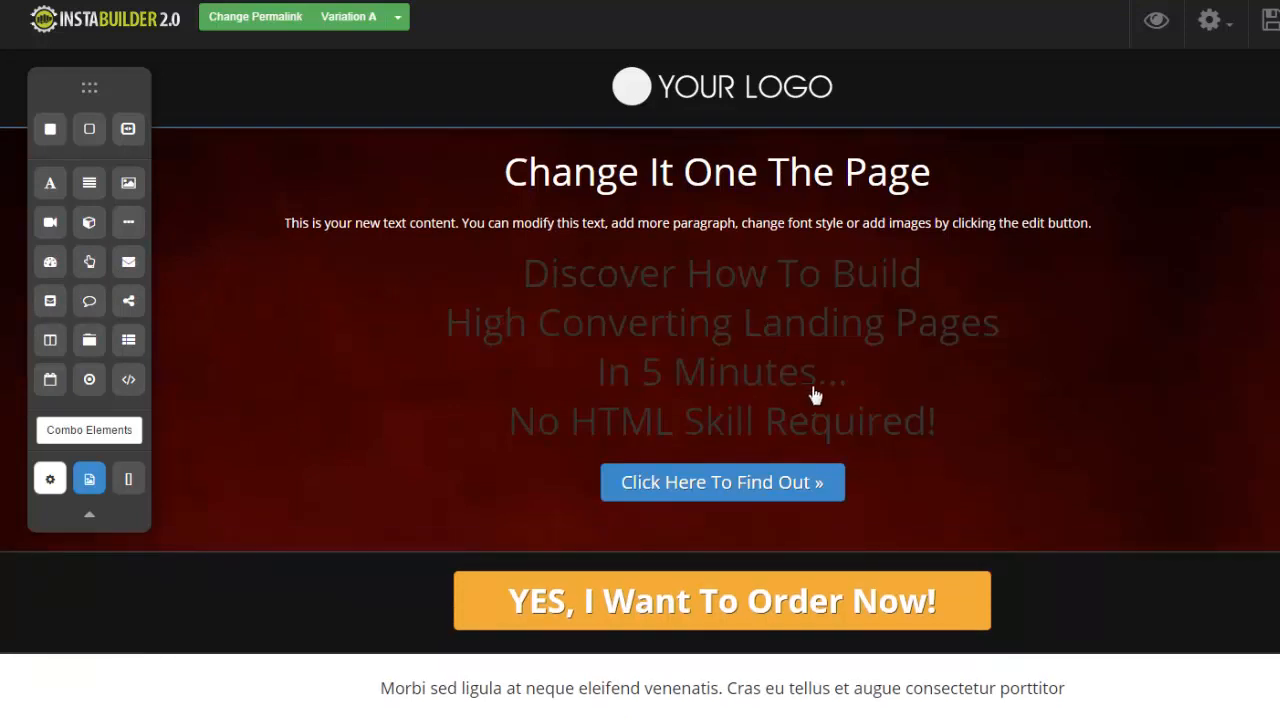
Delete the text paragraph and the heading above the 3 Steps Opt-In element.
mouse_move(1121, 231)
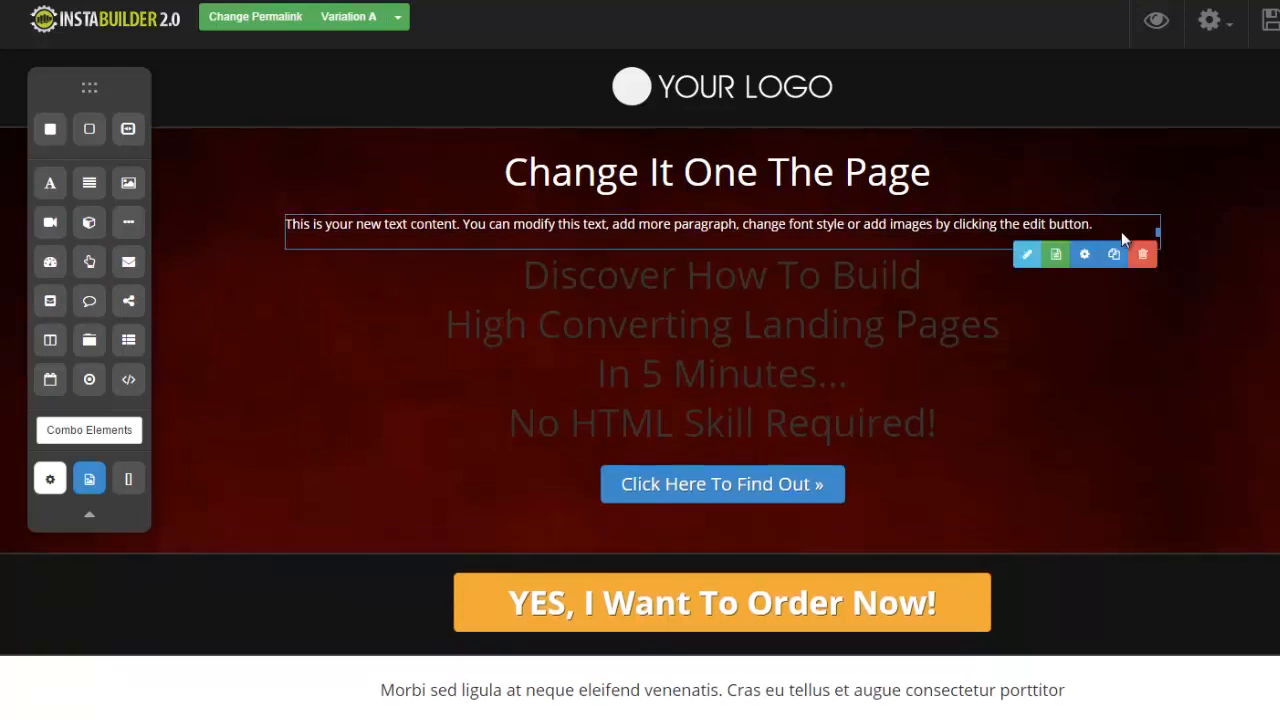
left_click(1142, 256)
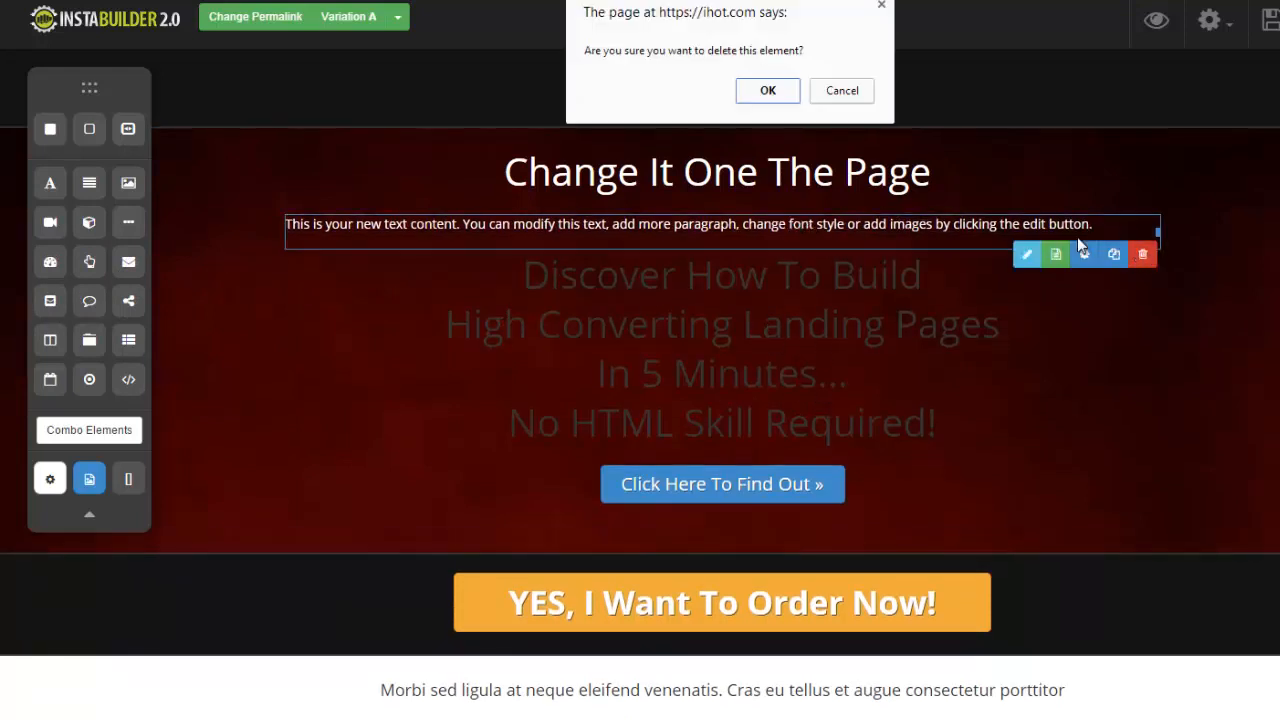
left_click(752, 96)
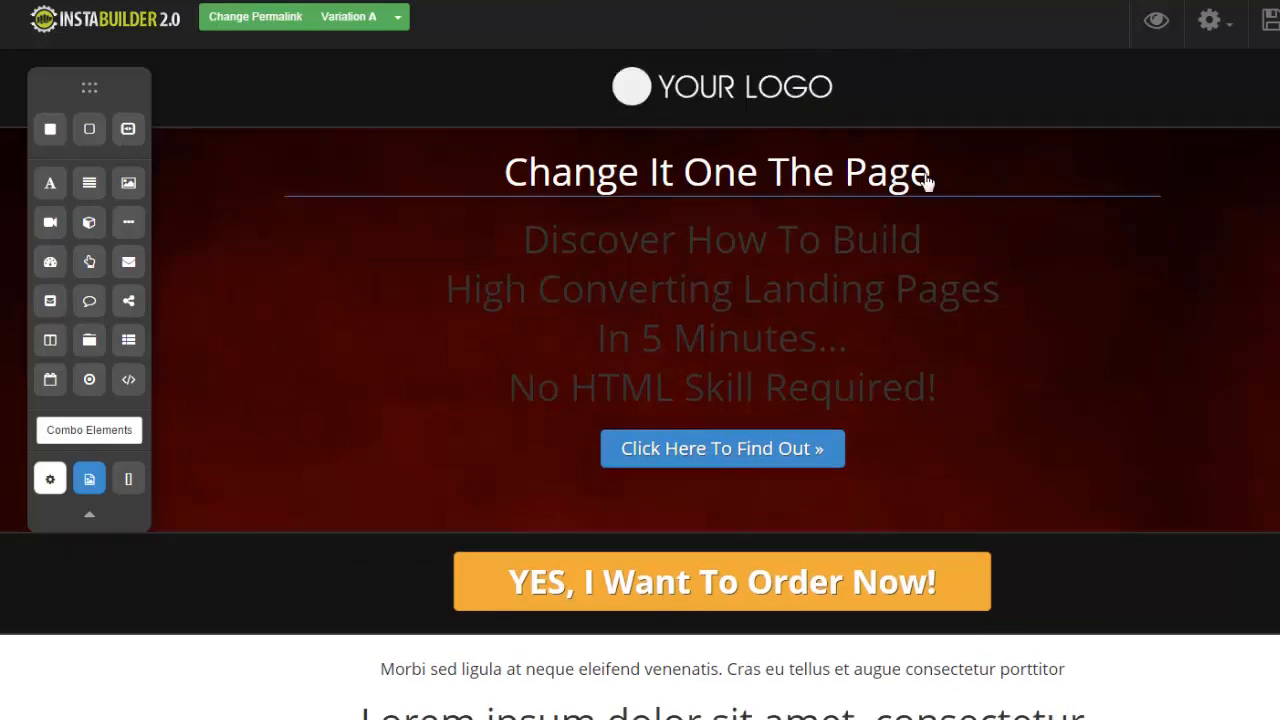
mouse_move(949, 183)
left_click(1142, 218)
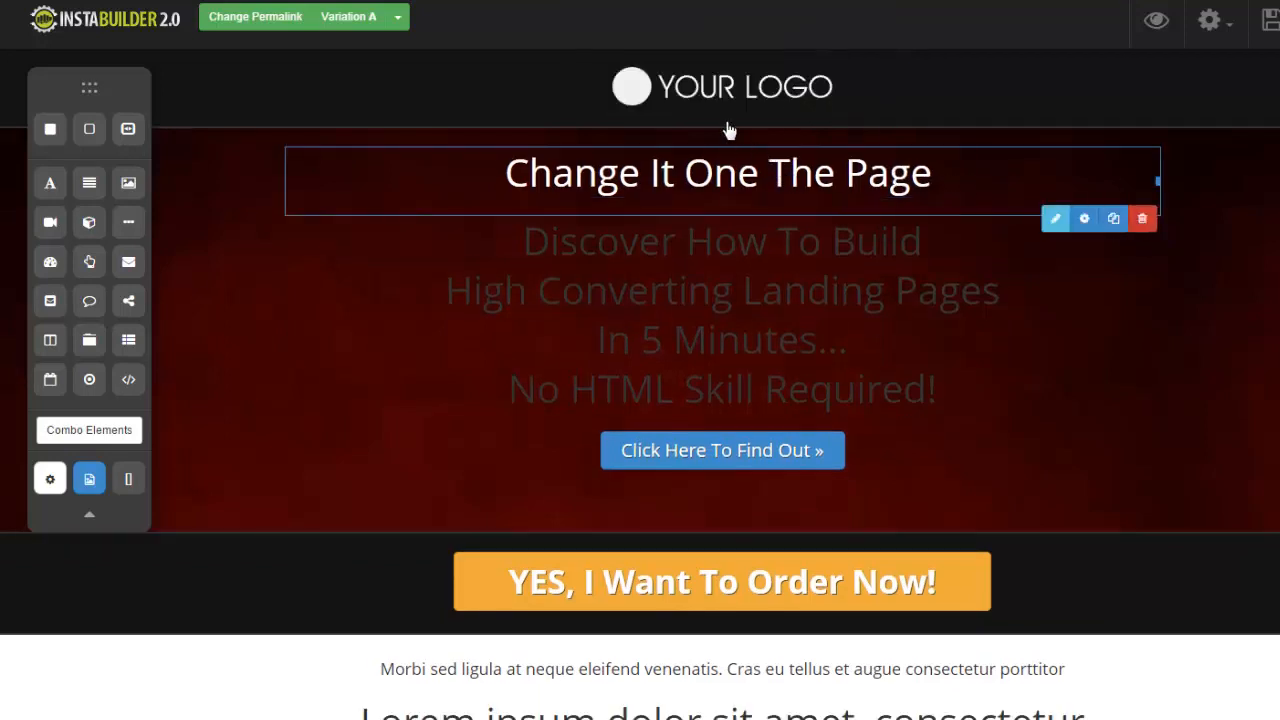
left_click(758, 102)
Change the "Discover How To Build High Converting Landing Pages" heading's text colour to white.
mouse_move(791, 229)
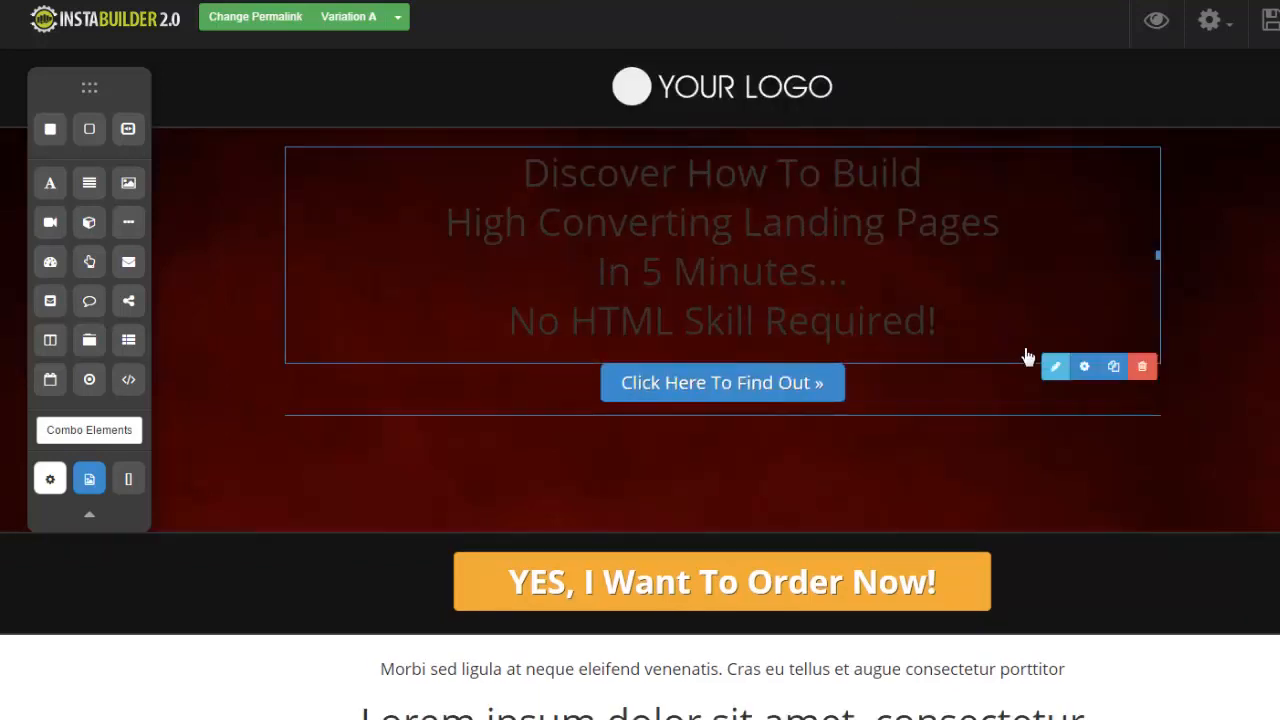
left_click(935, 267)
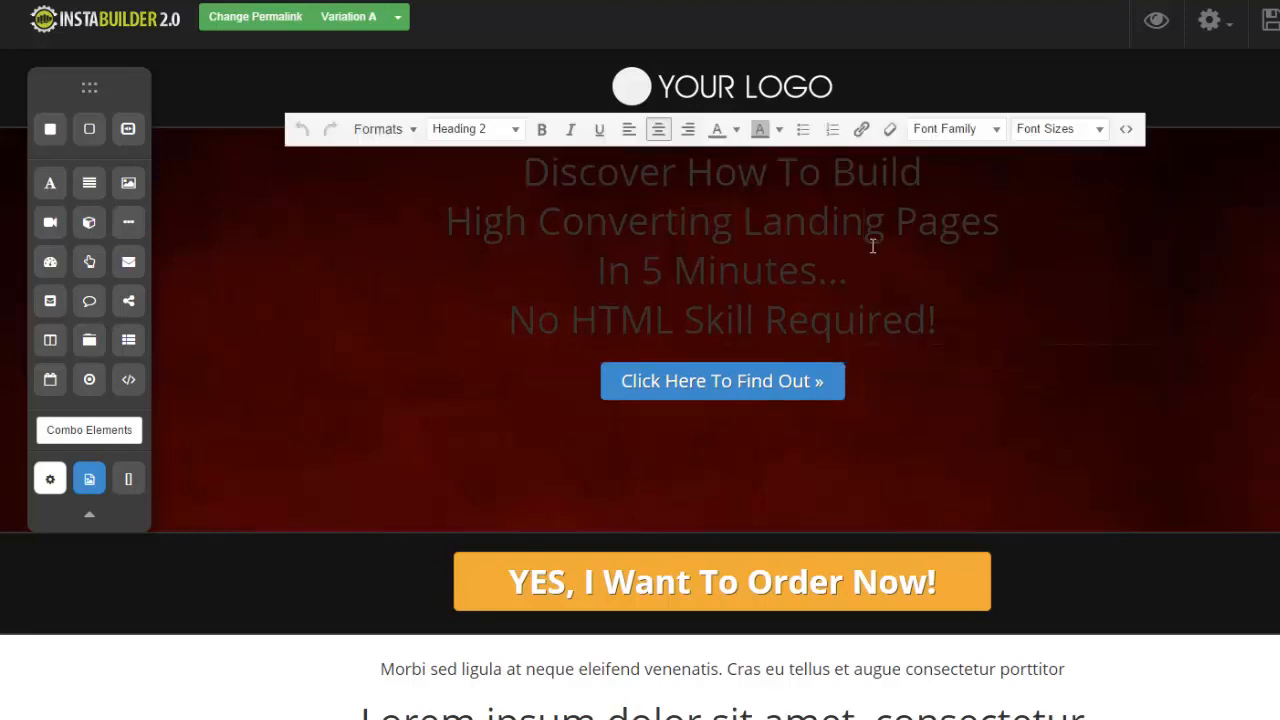
left_click(1127, 372)
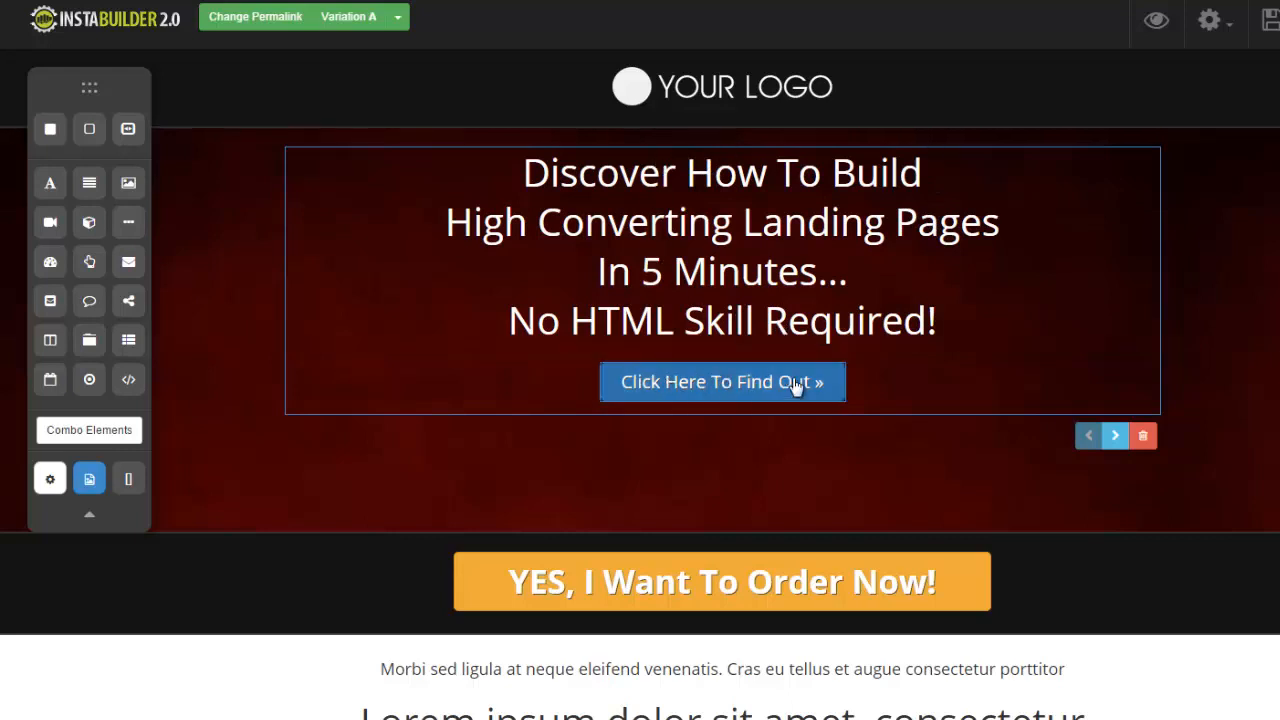
Advance past the video to the final opt-in step and make its "Please Register Below ..." heading white.
left_click(1116, 440)
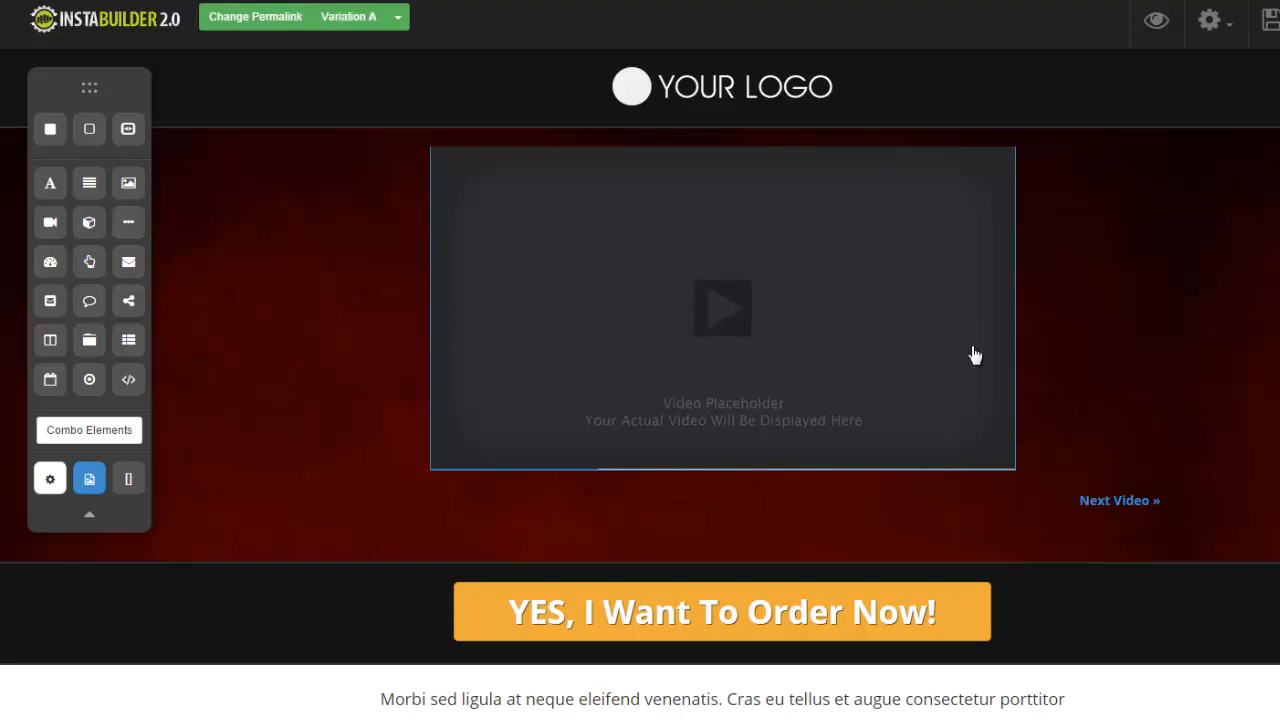
mouse_move(1030, 507)
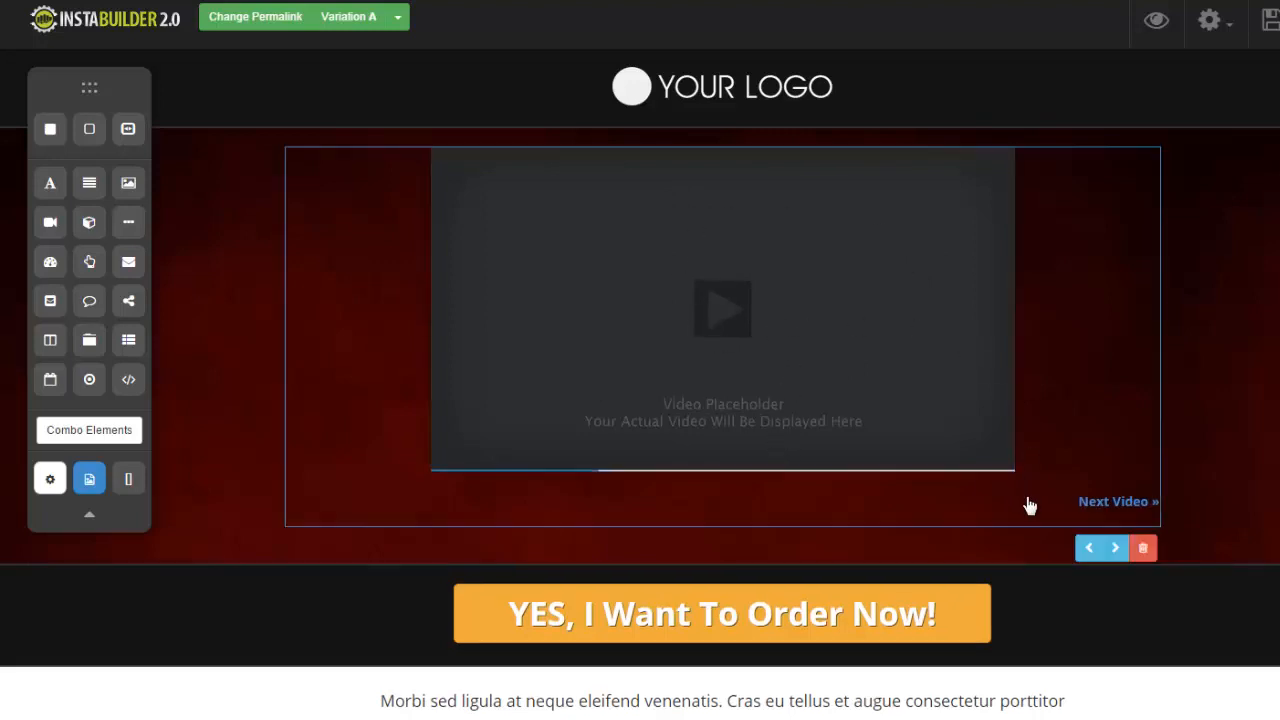
left_click(1116, 548)
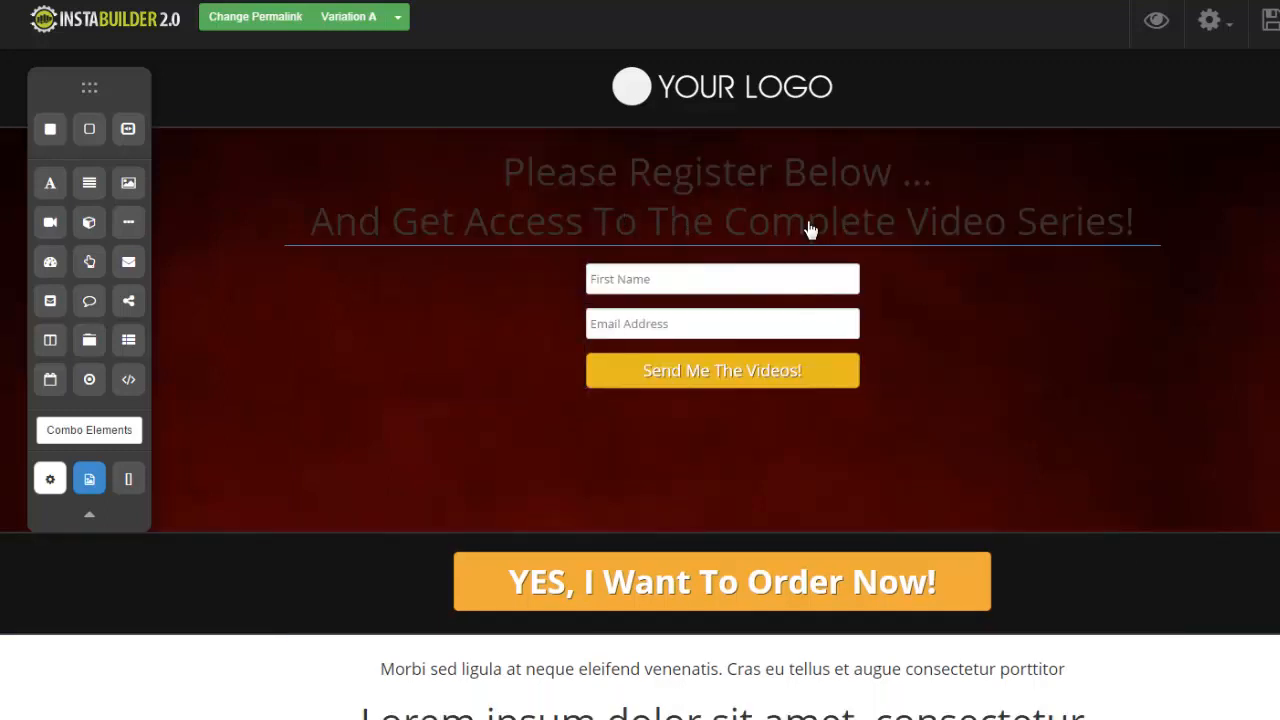
mouse_move(917, 240)
left_click(1064, 270)
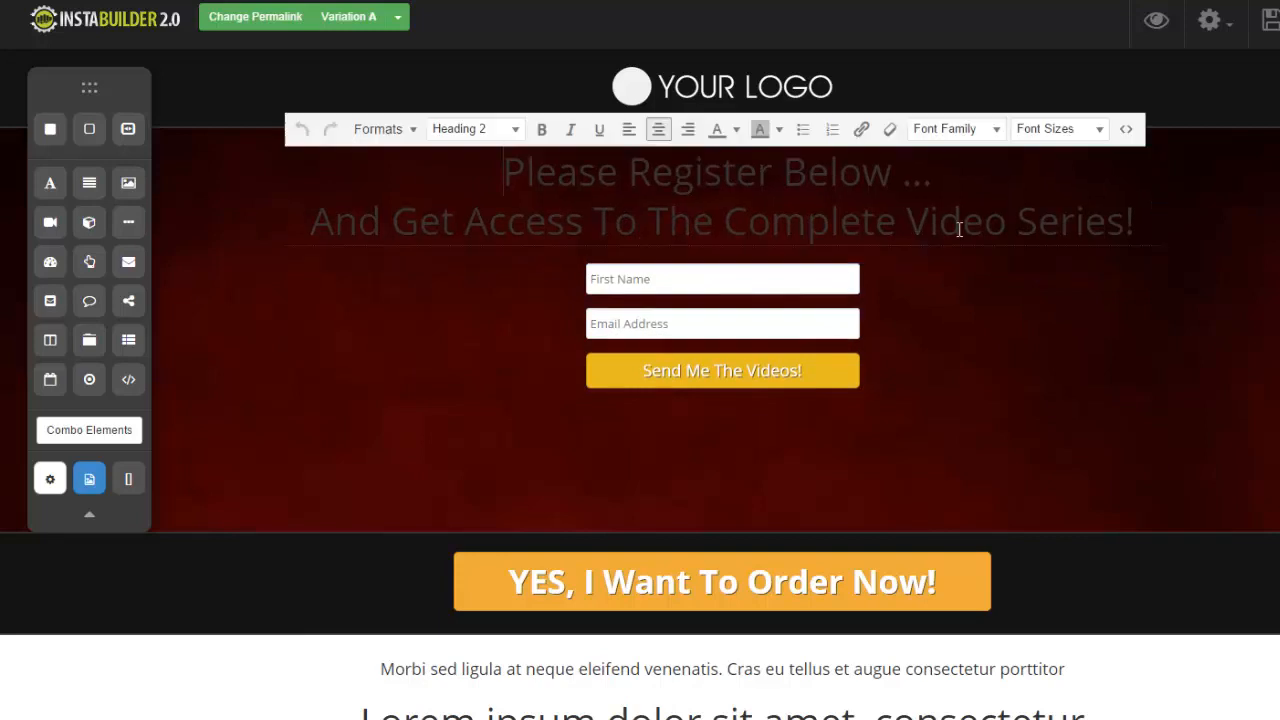
triple_click(868, 211)
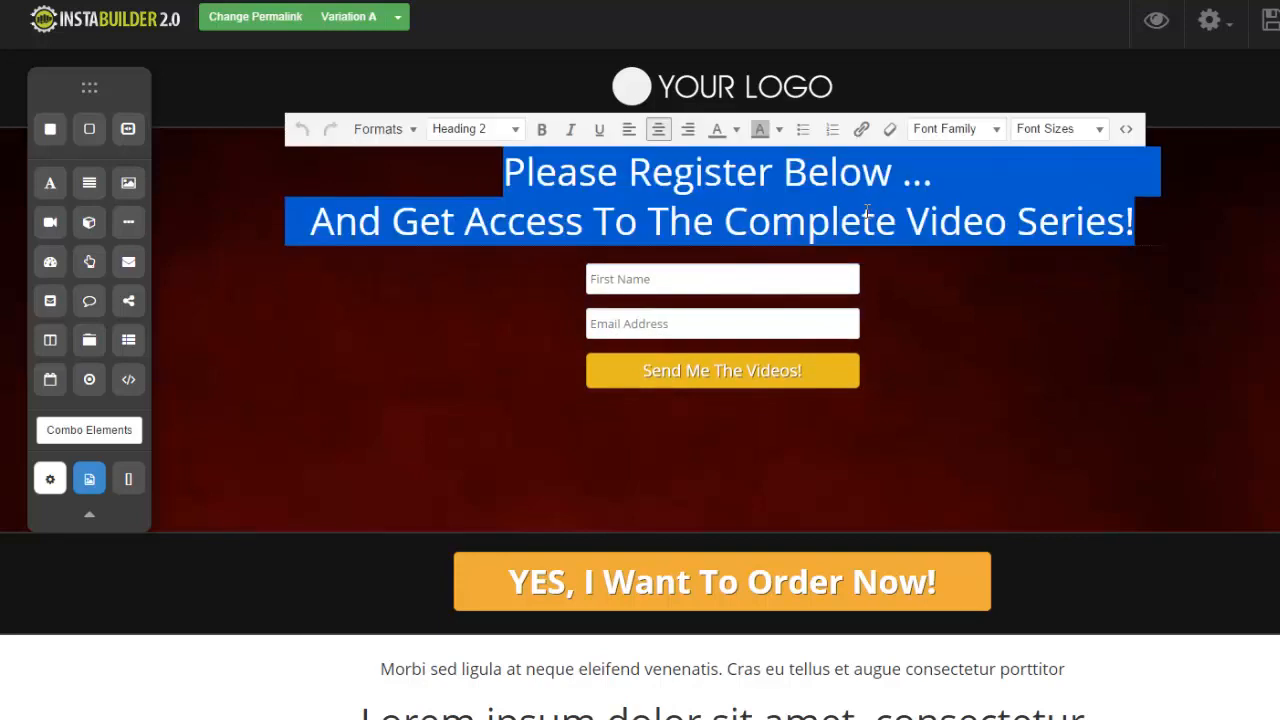
left_click(736, 129)
left_click(842, 216)
left_click(1040, 355)
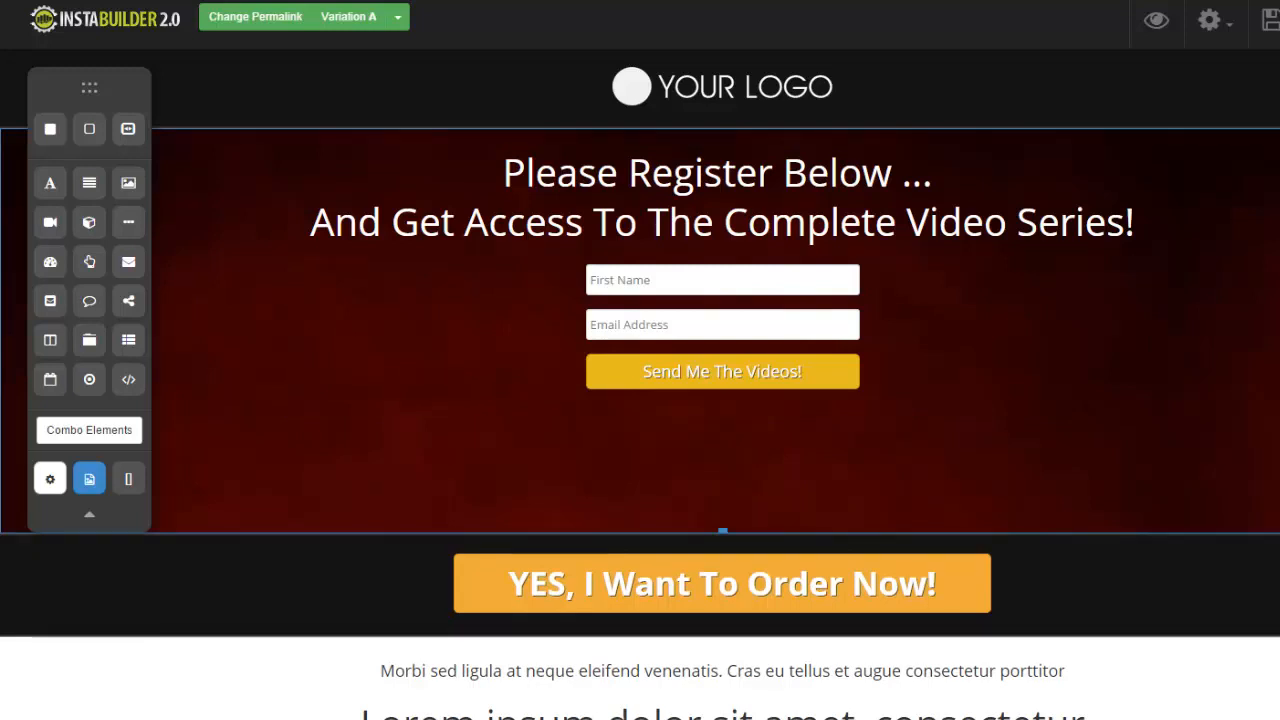
Delete the registration heading and the whole 3 Steps Opt-In element, leaving the red section empty.
mouse_move(1094, 242)
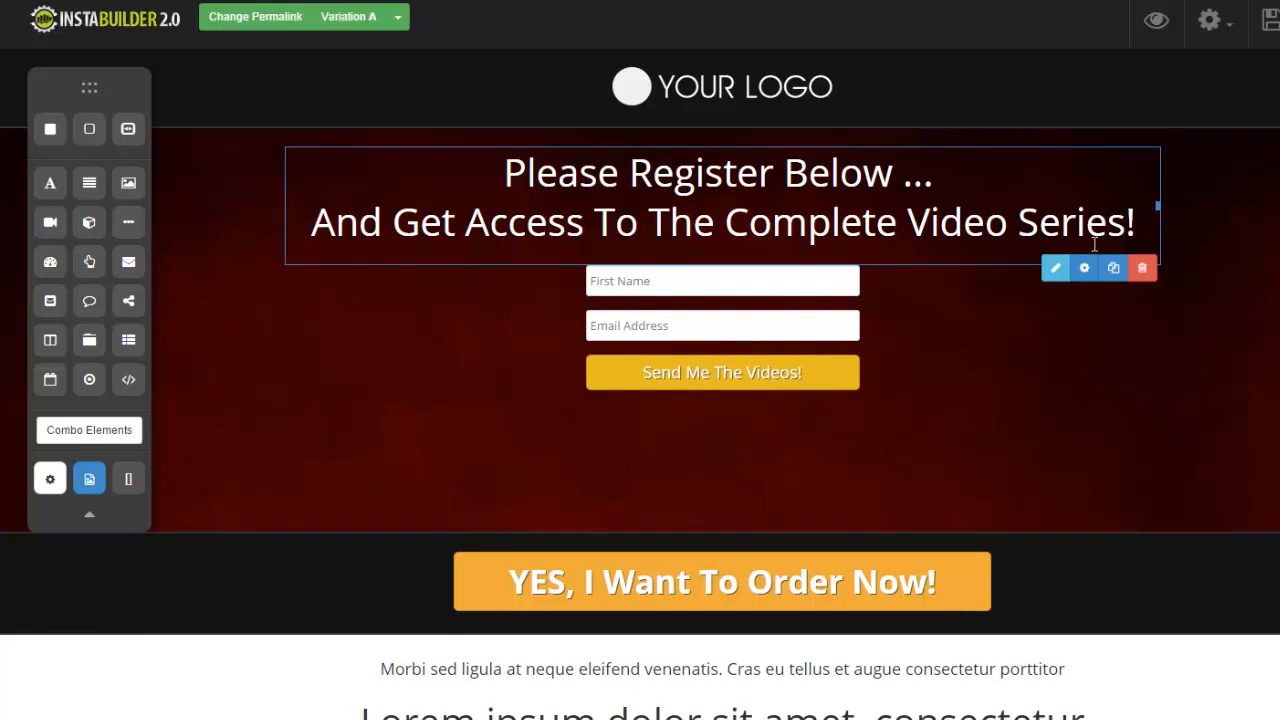
left_click(1142, 268)
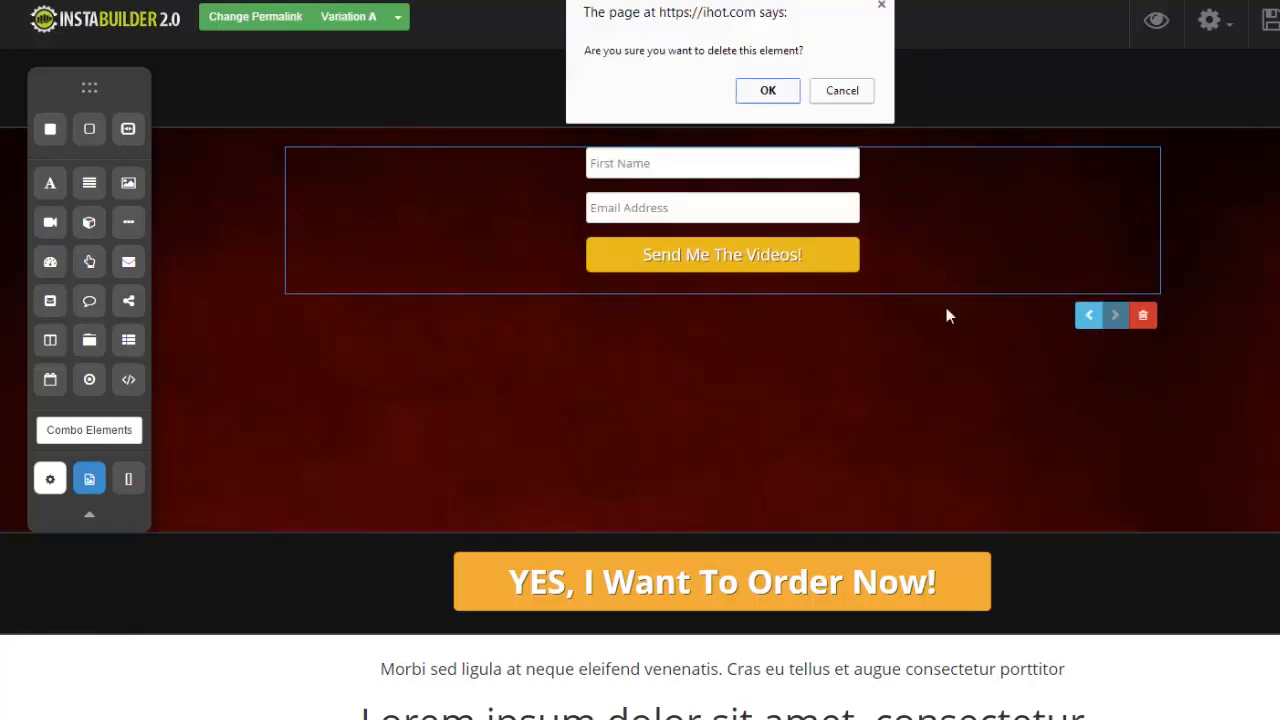
left_click(767, 91)
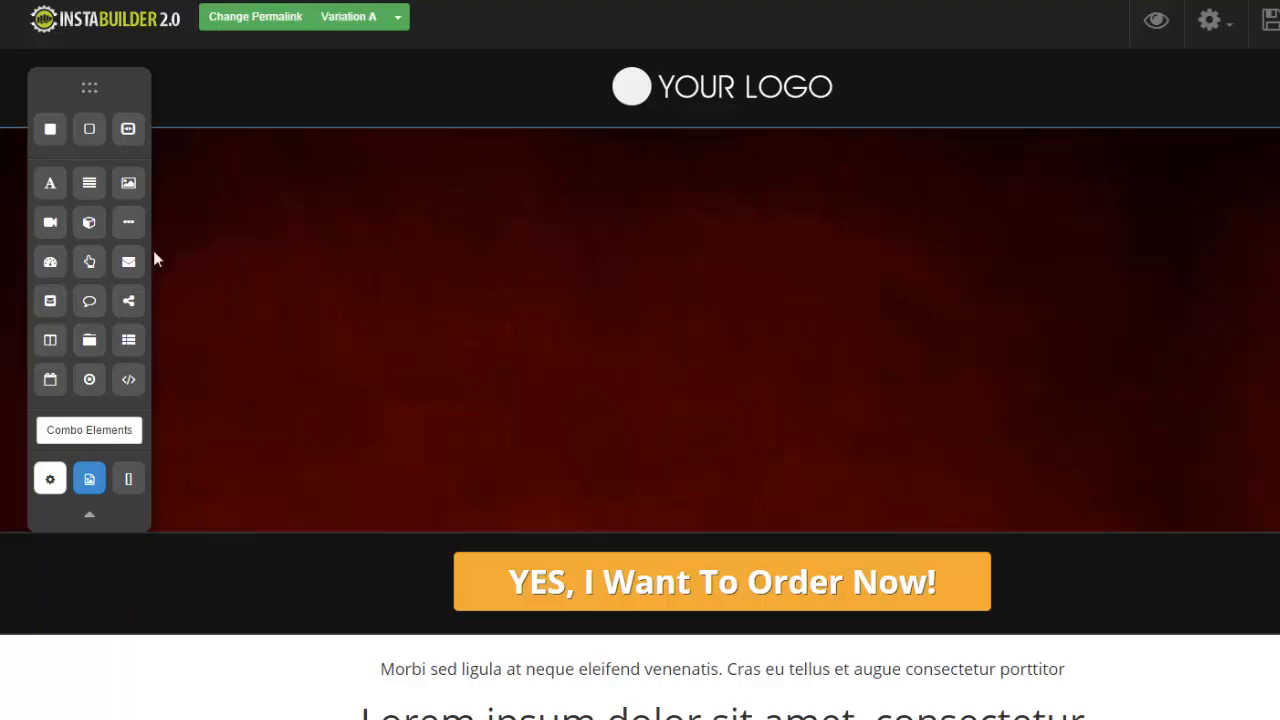
Add a button element to the empty red section and open its settings.
left_click_drag(91, 261, 722, 166)
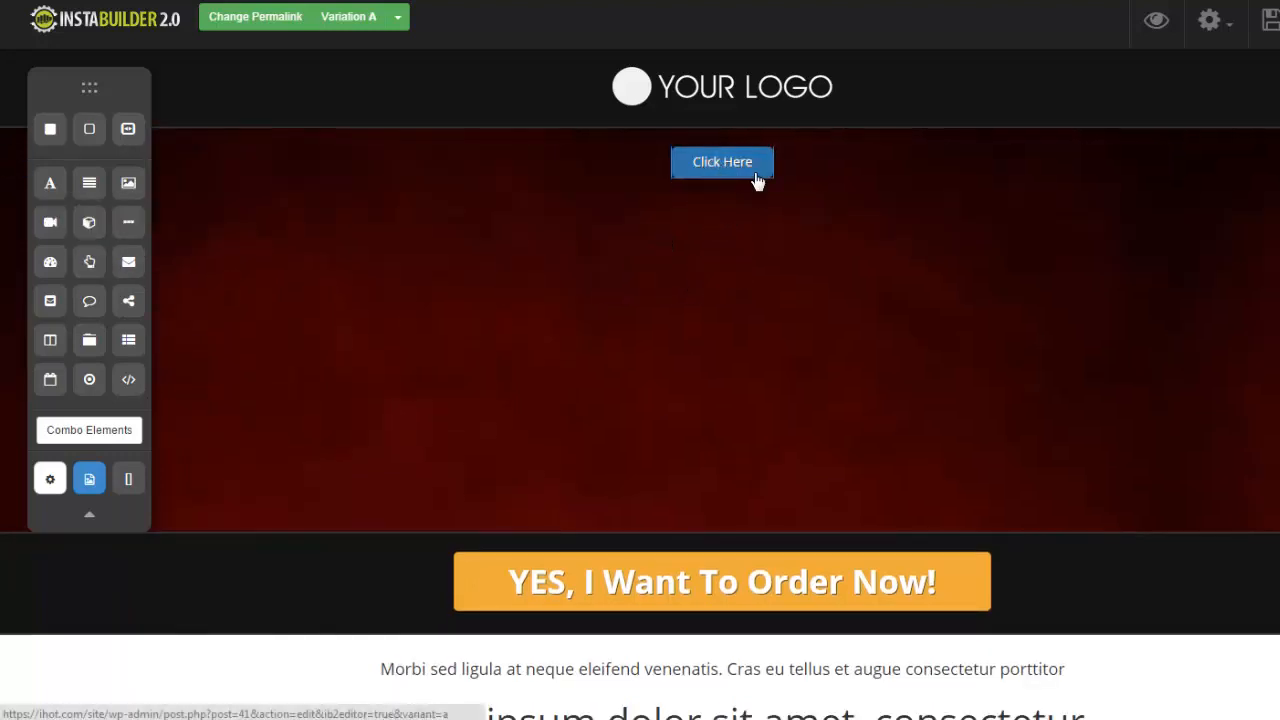
mouse_move(764, 164)
left_click(606, 200)
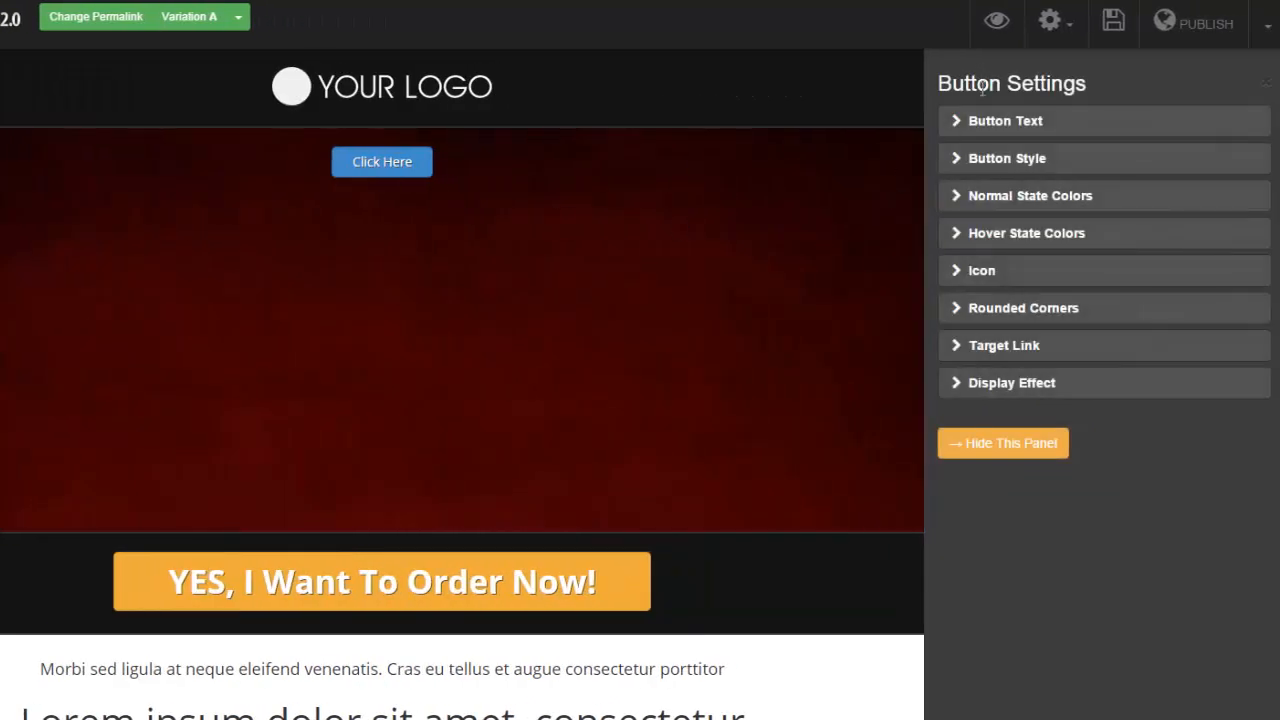
Set the new "Click Here" button's style to Glossy.
left_click(998, 123)
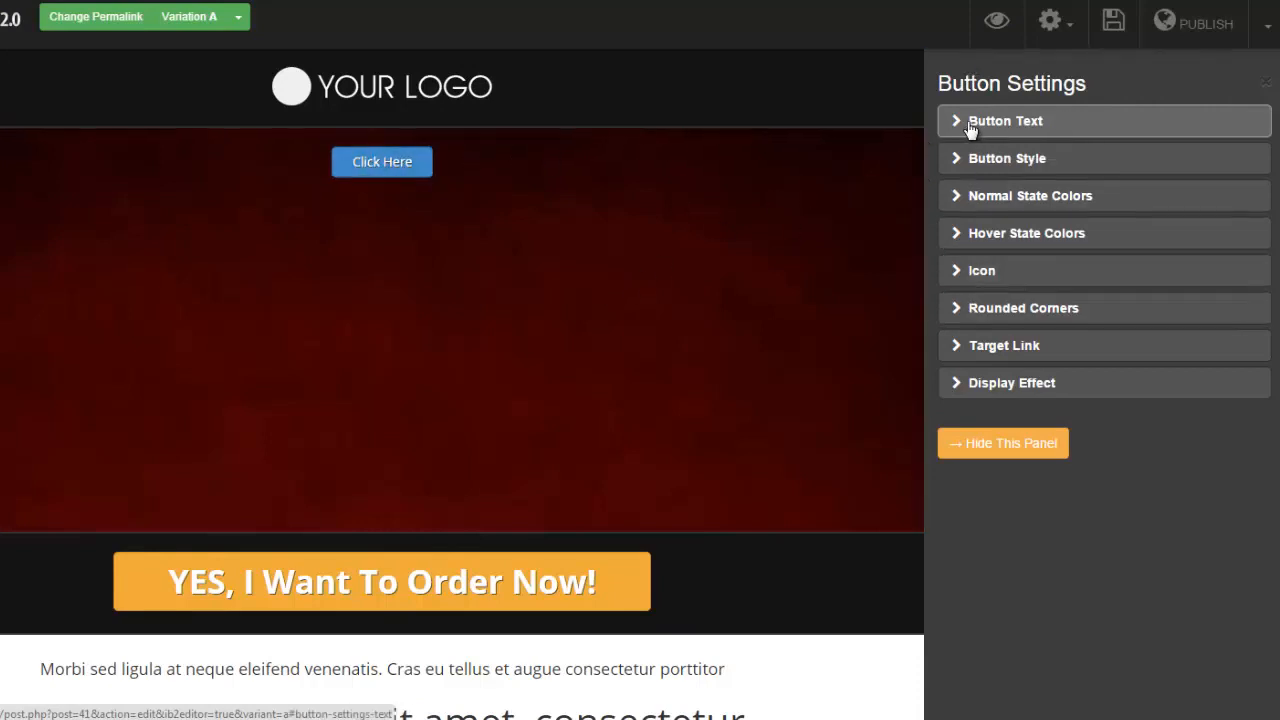
left_click(952, 160)
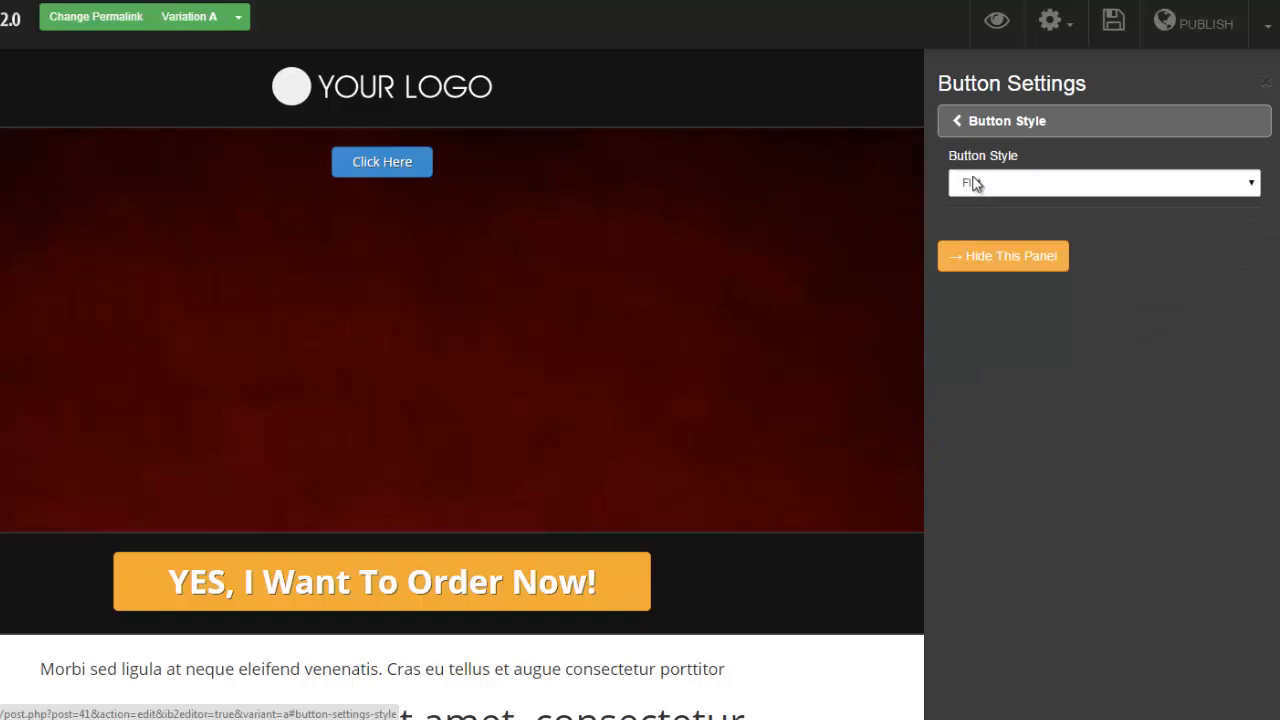
left_click(1249, 188)
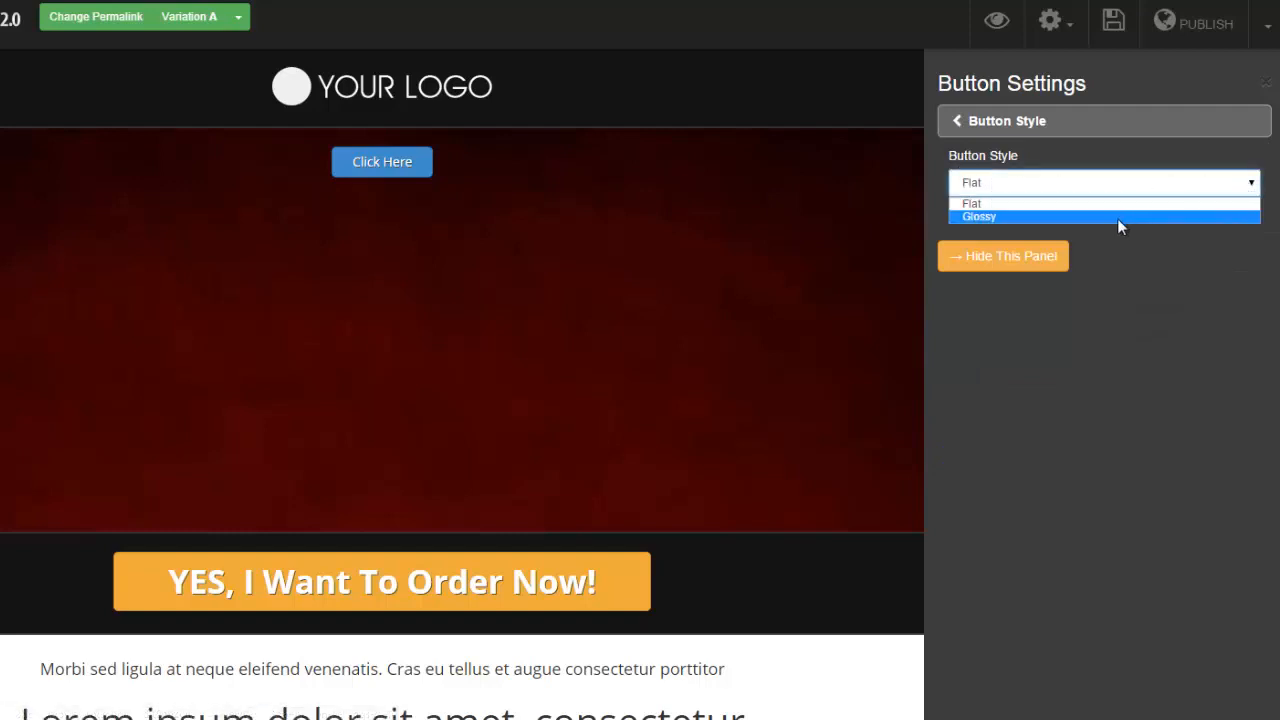
left_click(1121, 222)
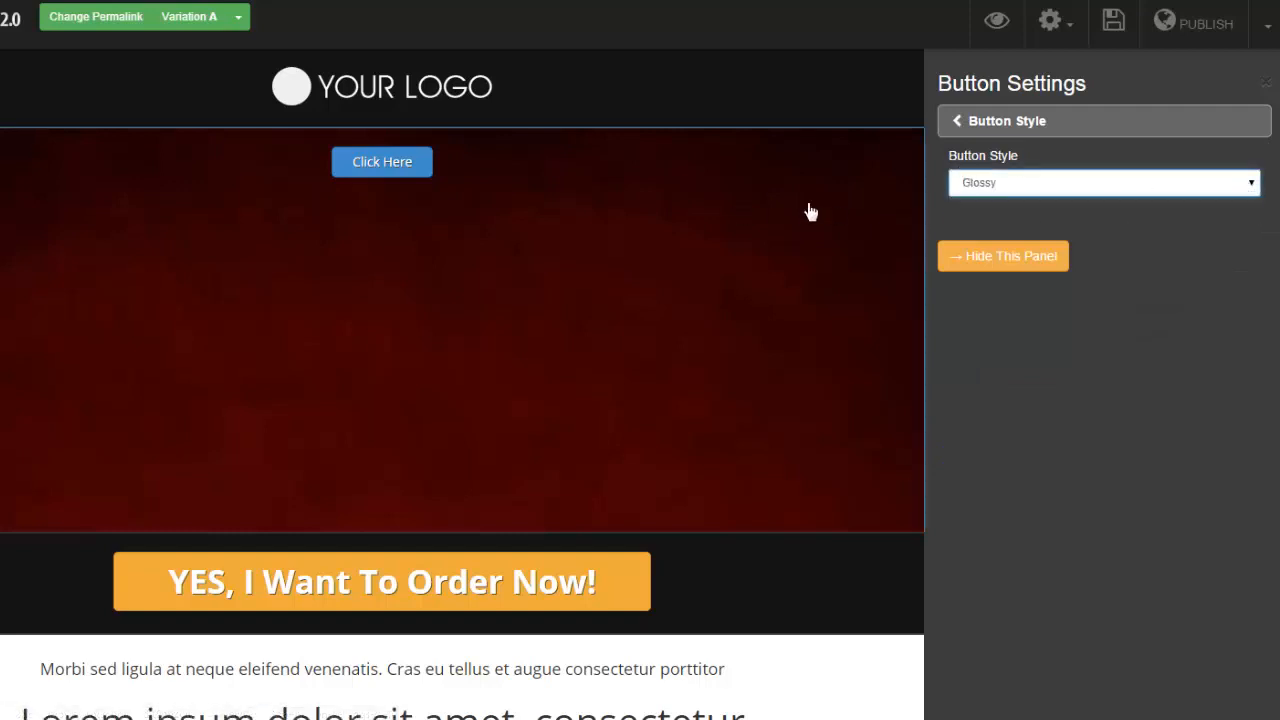
Add a paperclip icon before the text of the "Click Here" button.
left_click(956, 124)
left_click(950, 197)
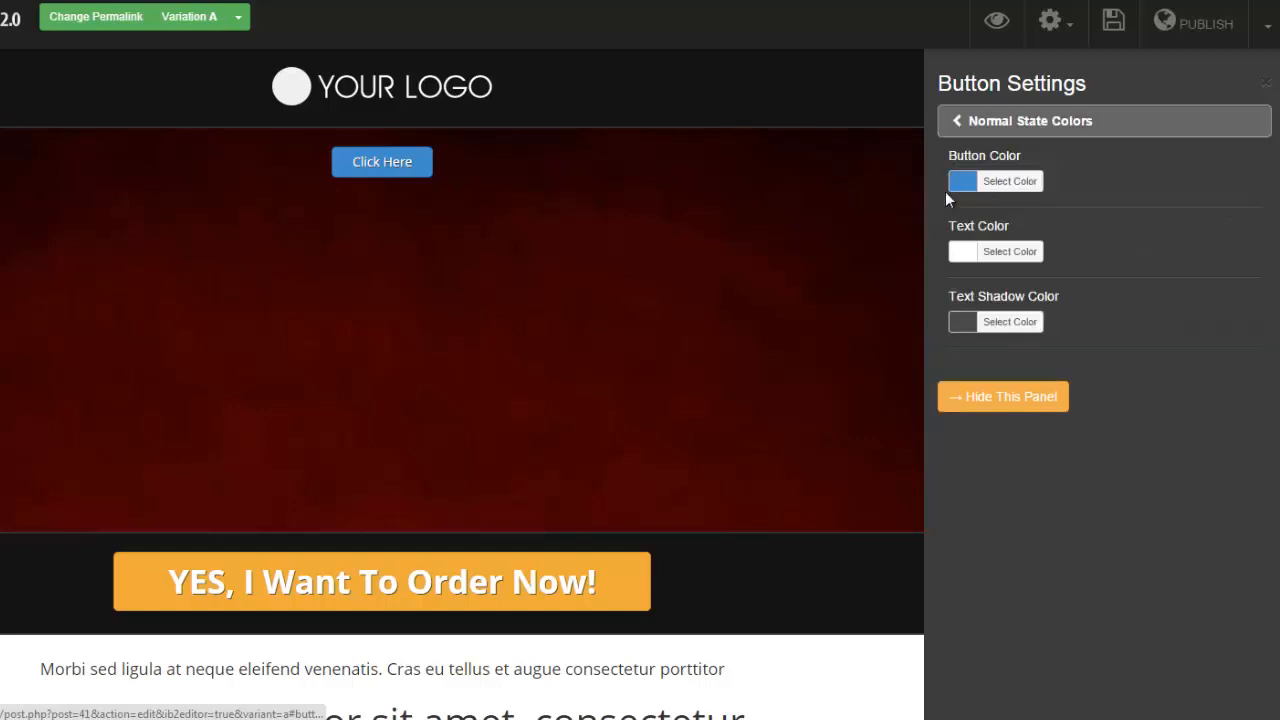
left_click(959, 121)
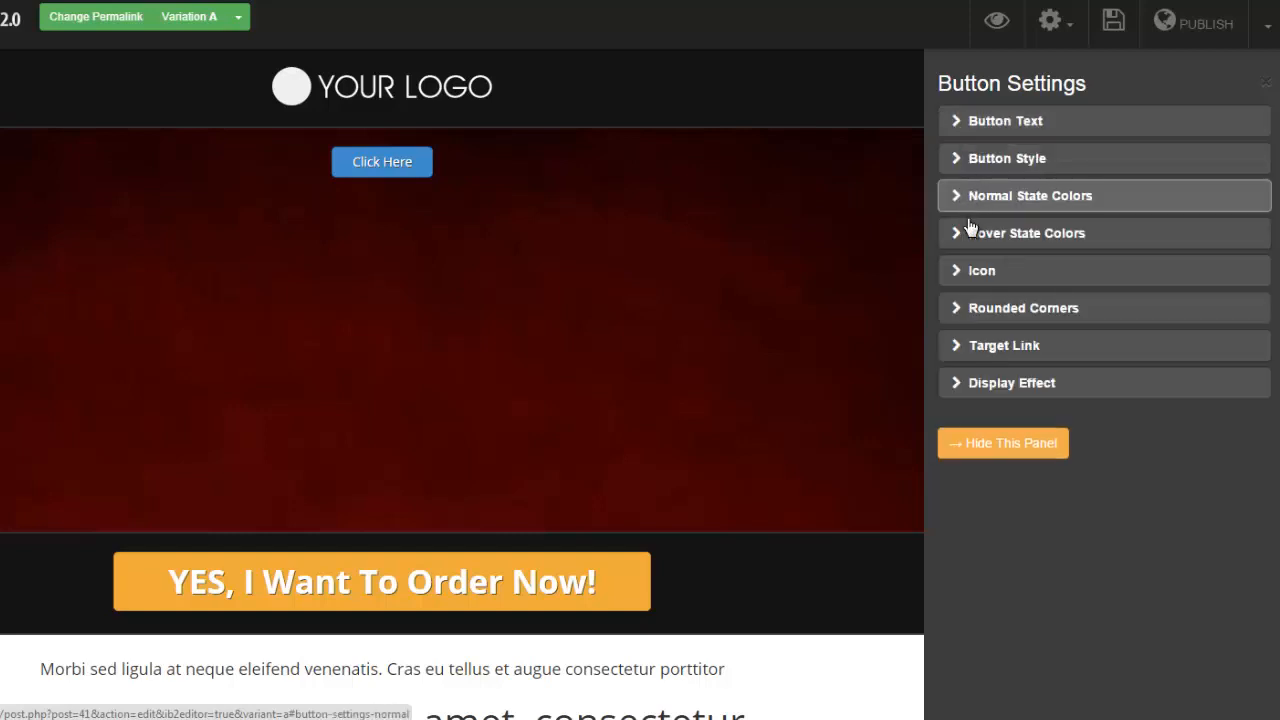
left_click(958, 278)
left_click(1021, 300)
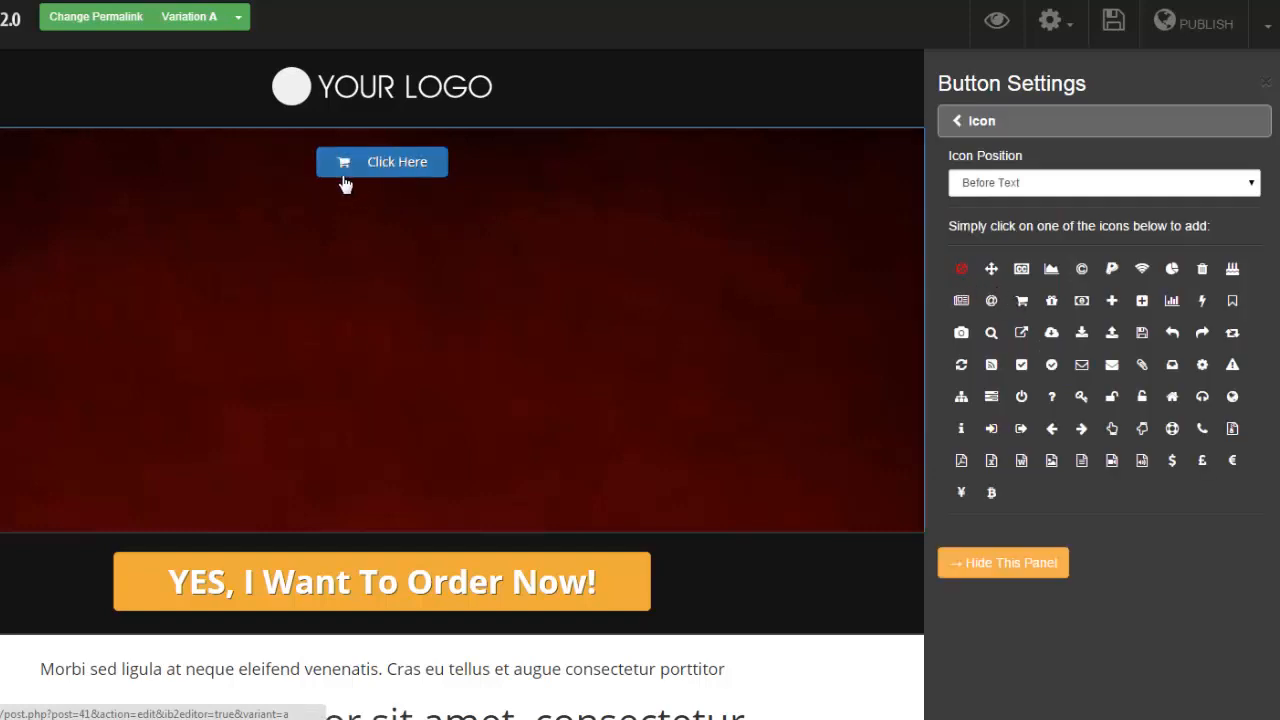
left_click(1052, 365)
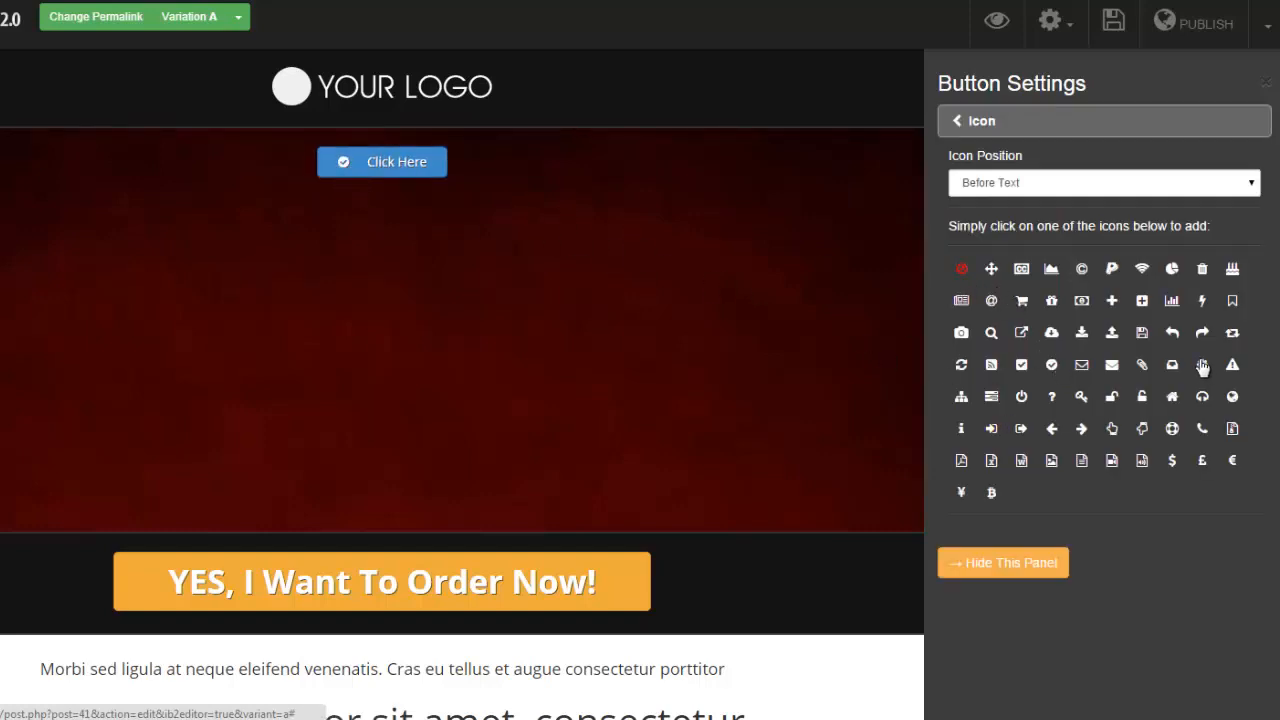
left_click(1142, 365)
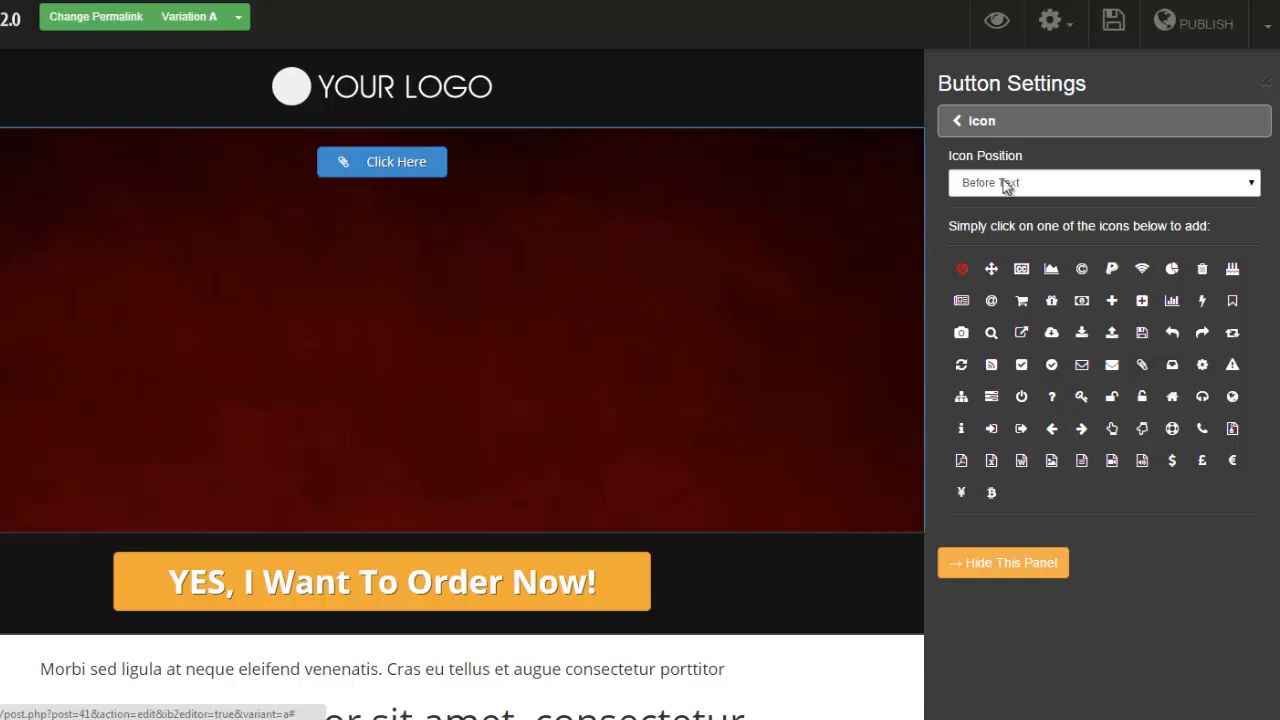
Set the "Click Here" button's rounded corners to 16 px.
left_click(954, 126)
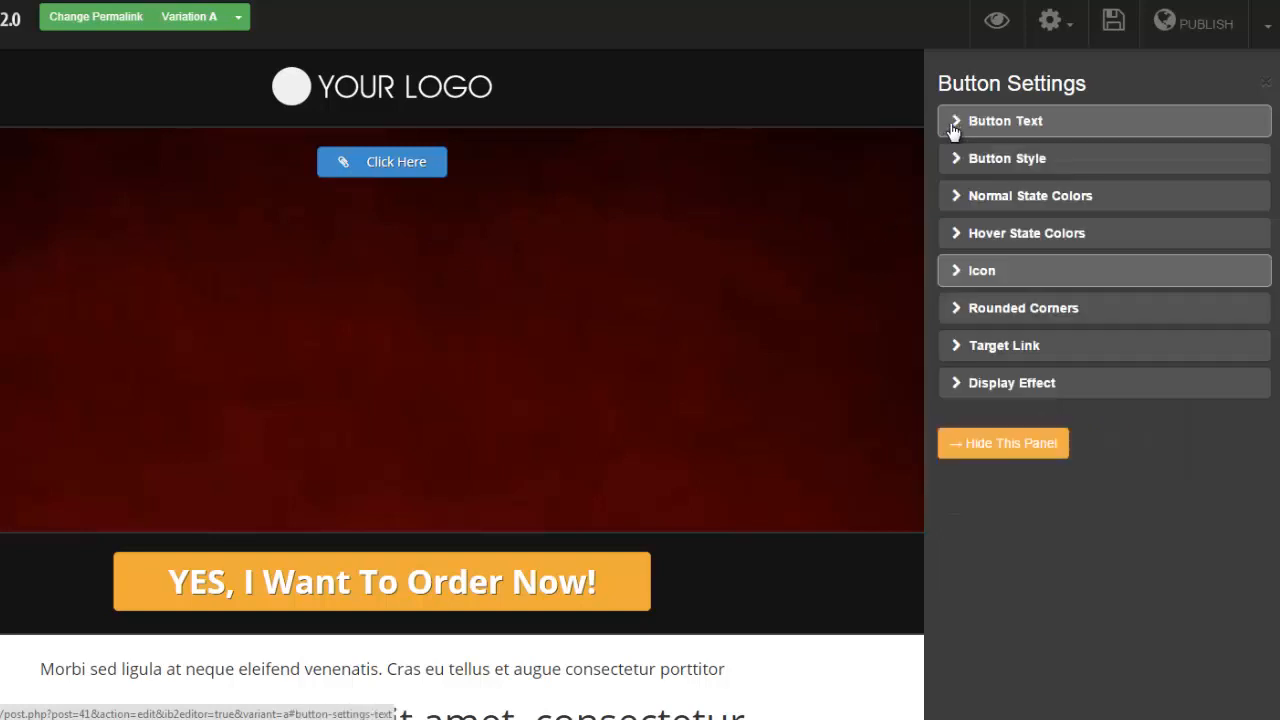
left_click(948, 308)
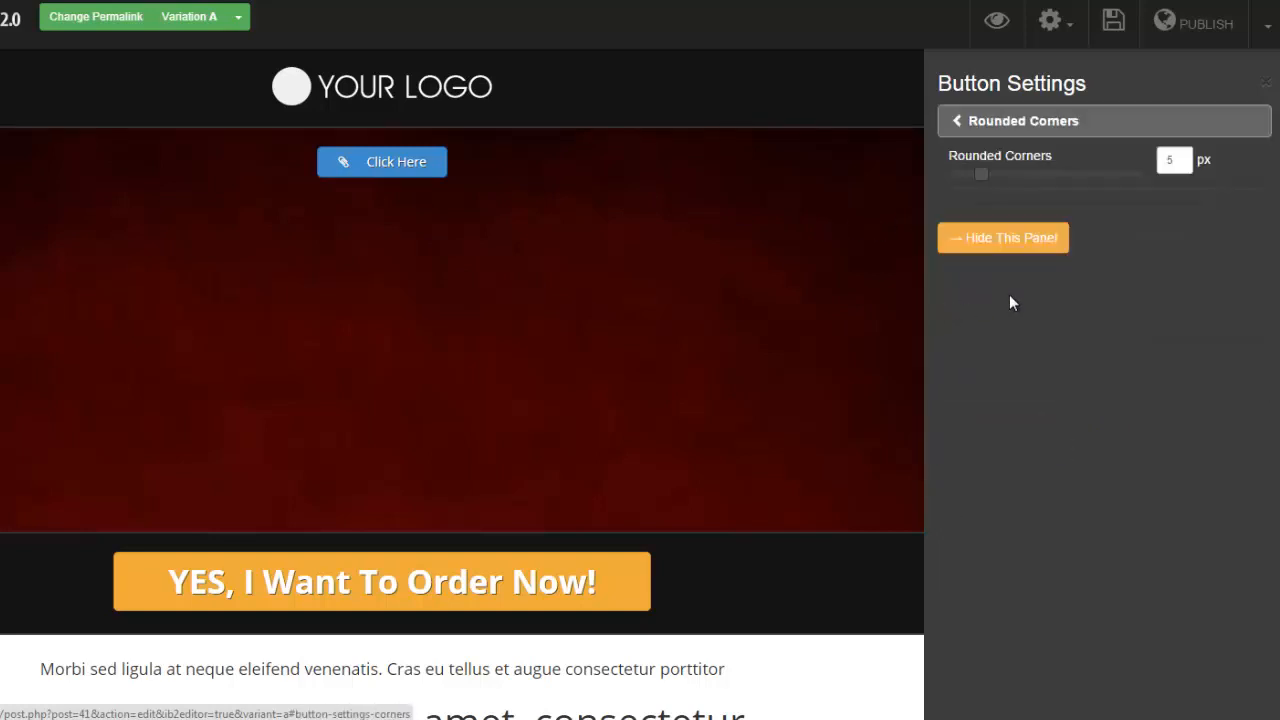
left_click_drag(981, 174, 1051, 174)
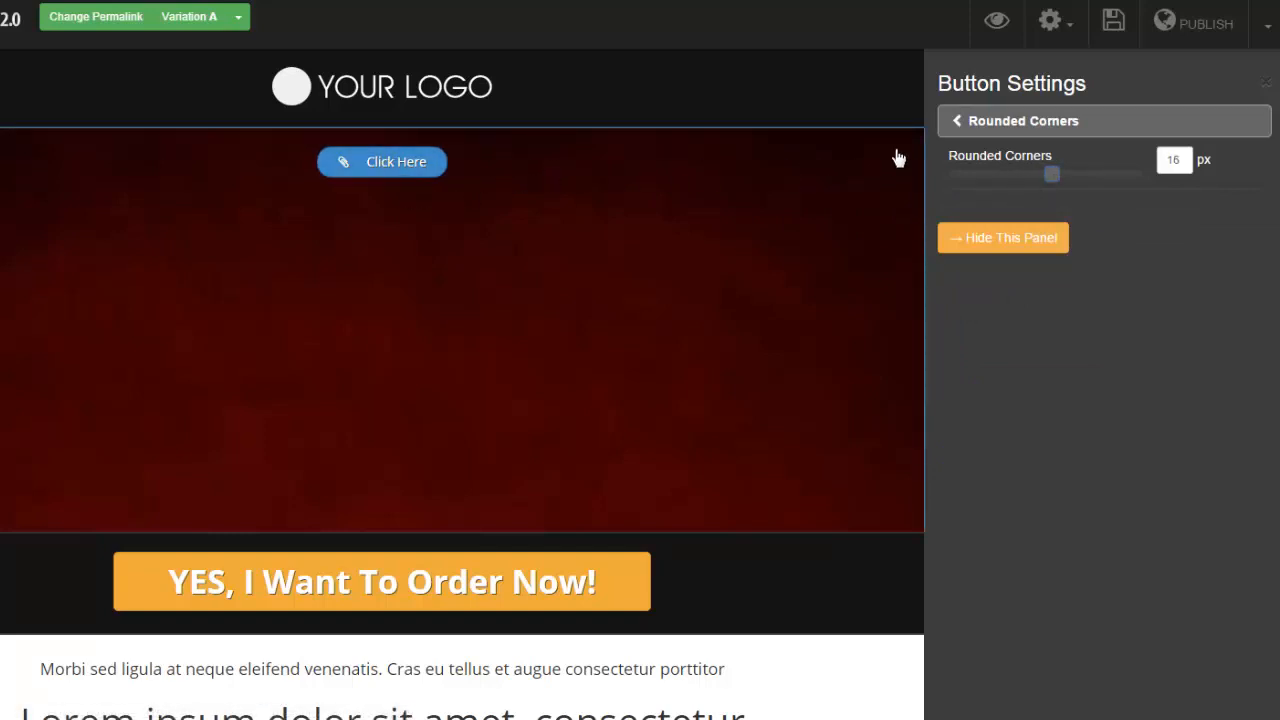
left_click(958, 124)
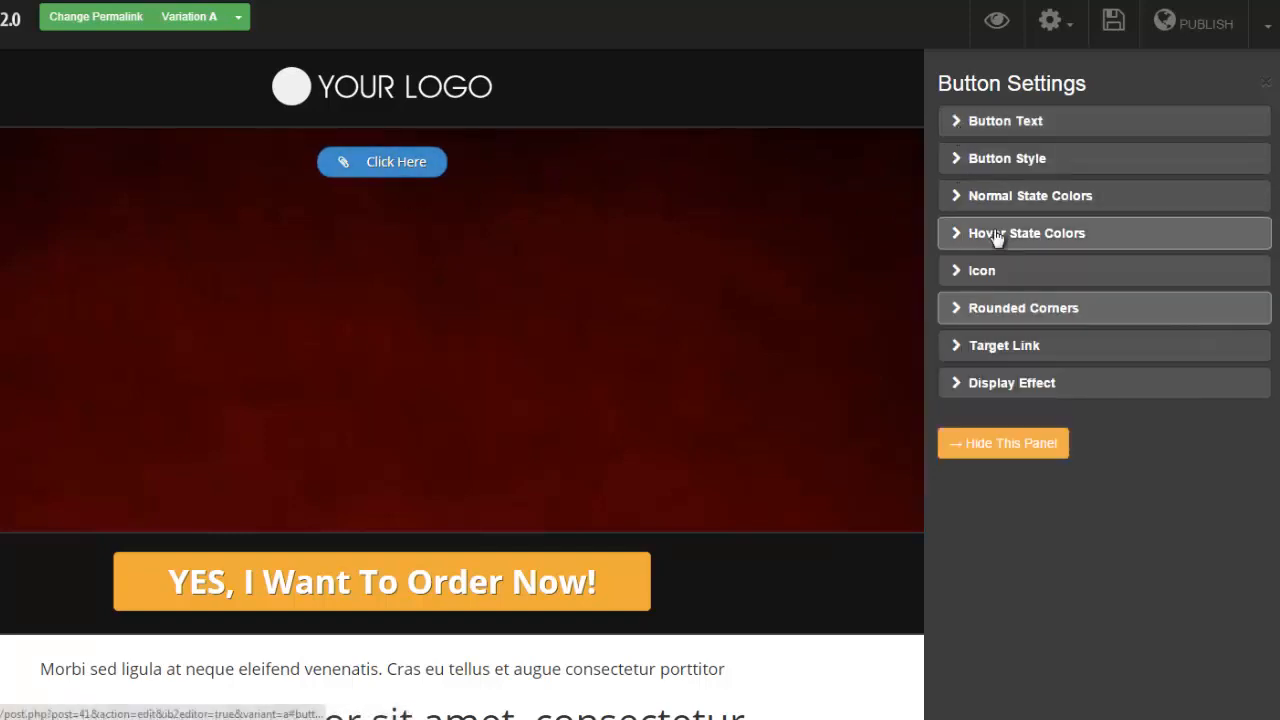
Set the "Click Here" button's target link type to PopUp.
left_click(958, 346)
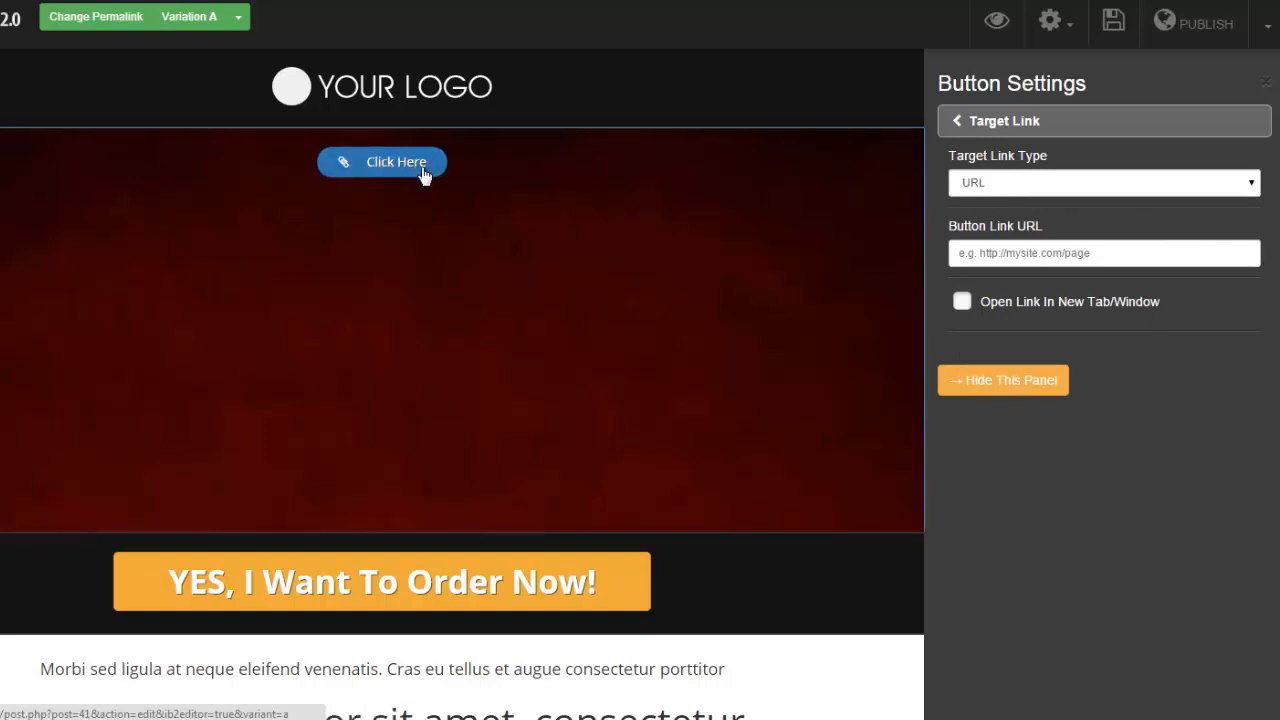
left_click(1251, 185)
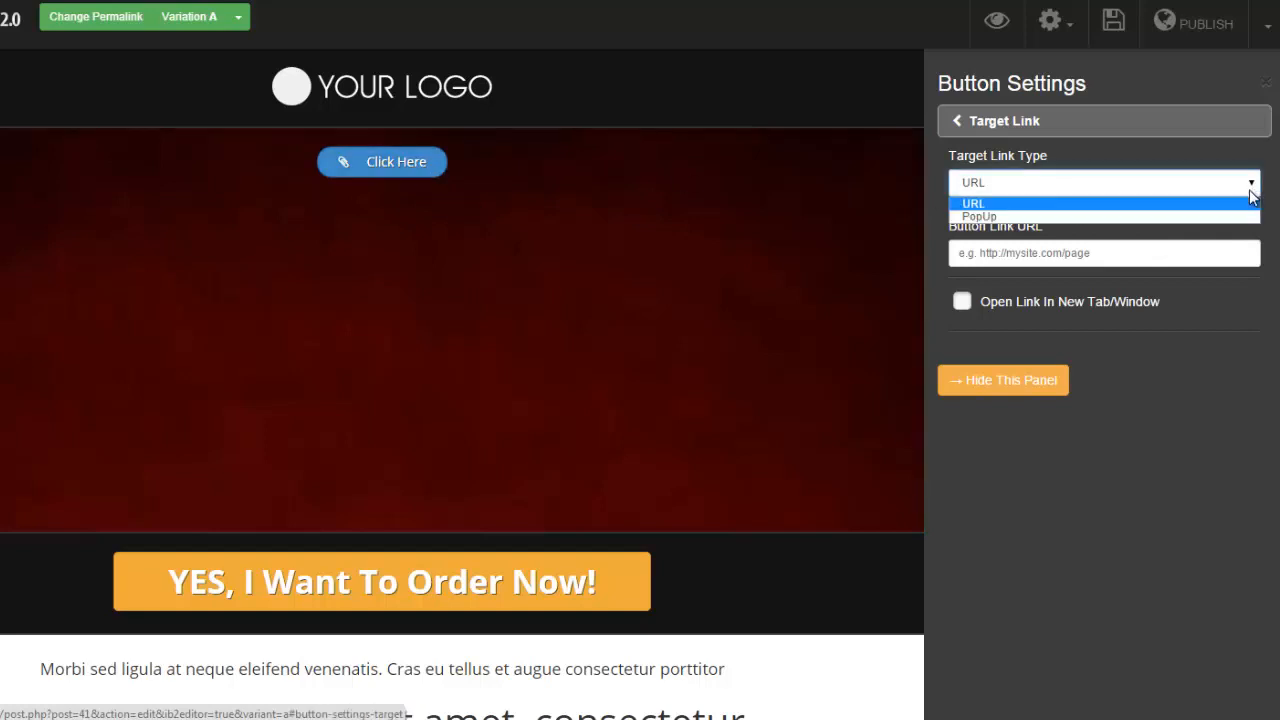
left_click(975, 216)
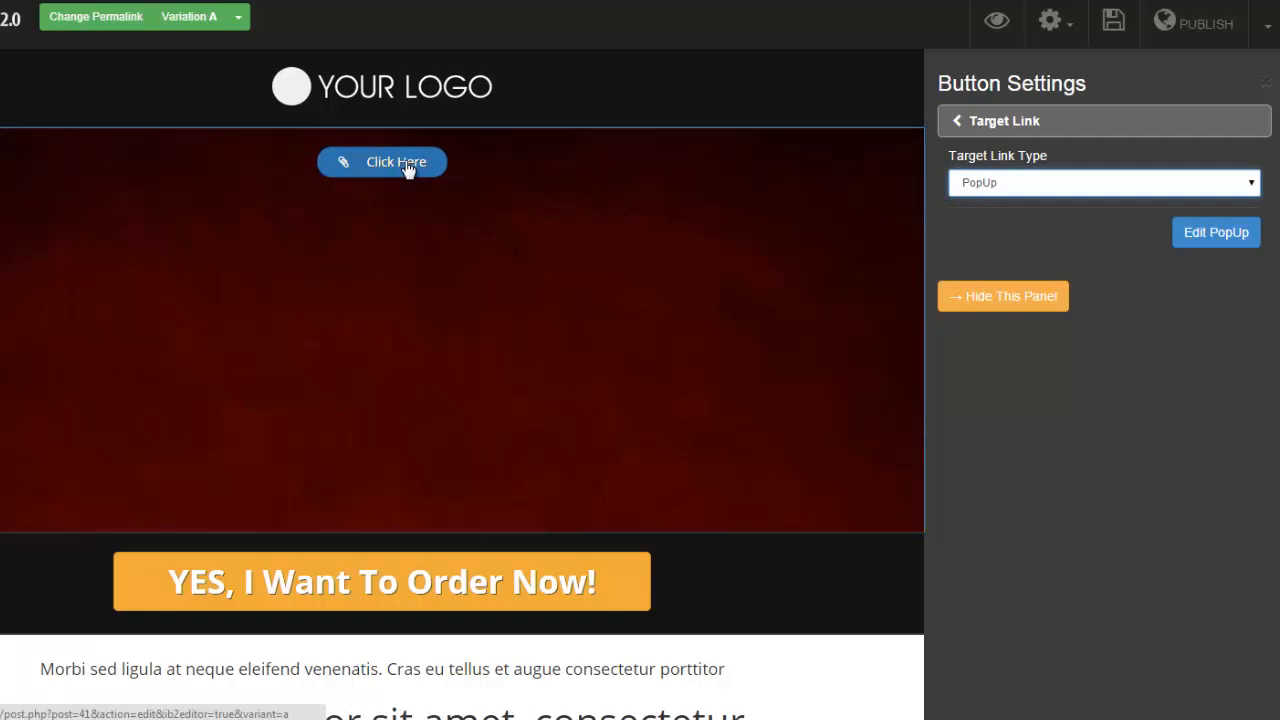
Open the button's popup for editing and add a center-aligned title element at its head.
left_click(1216, 233)
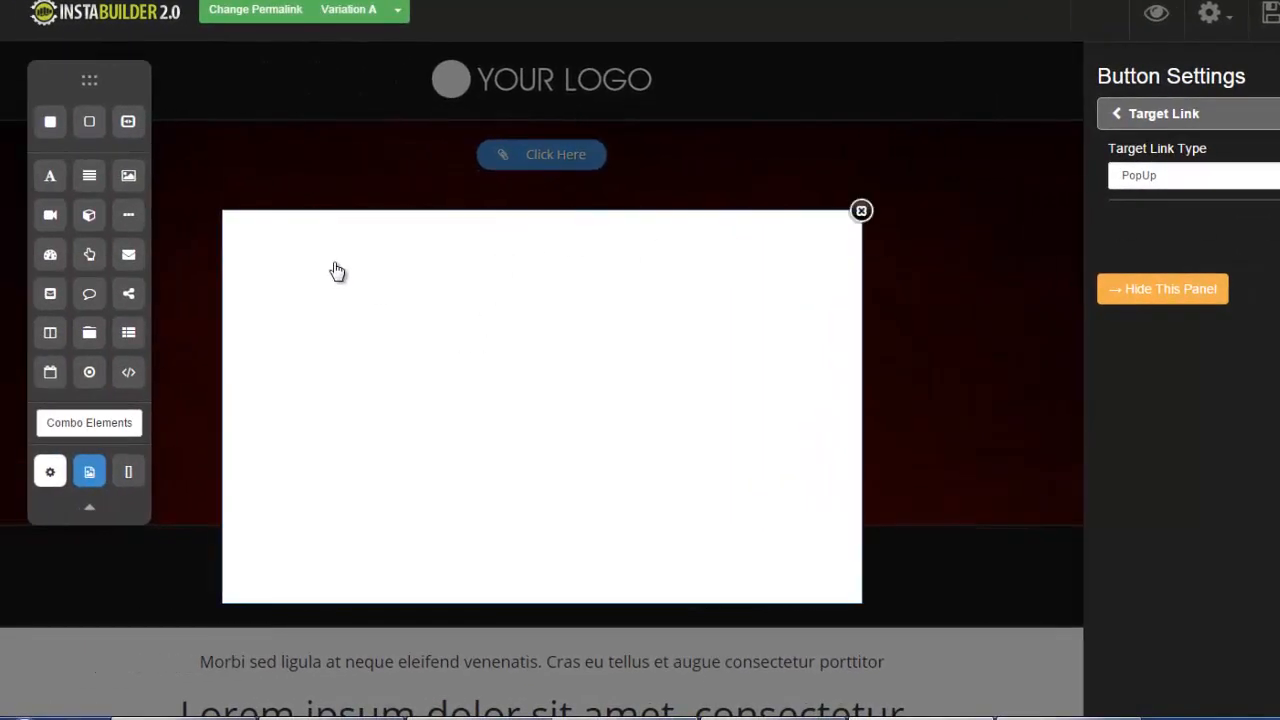
left_click_drag(50, 176, 518, 258)
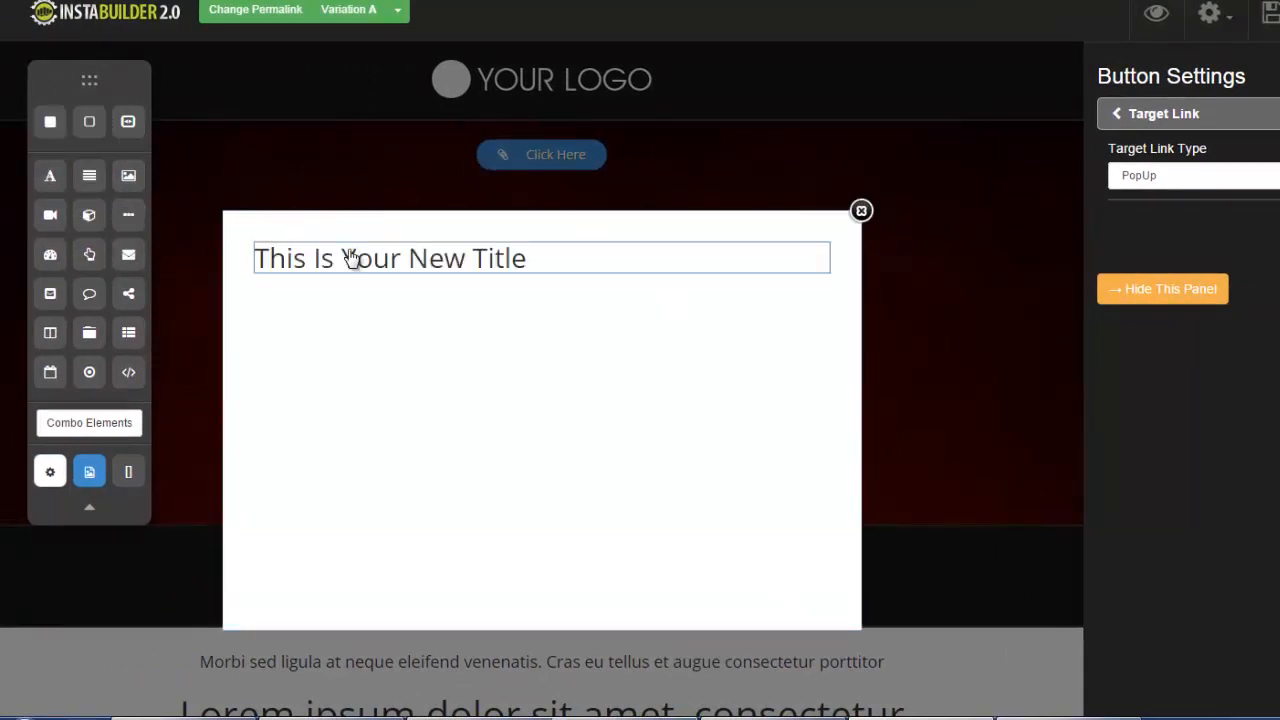
left_click(724, 295)
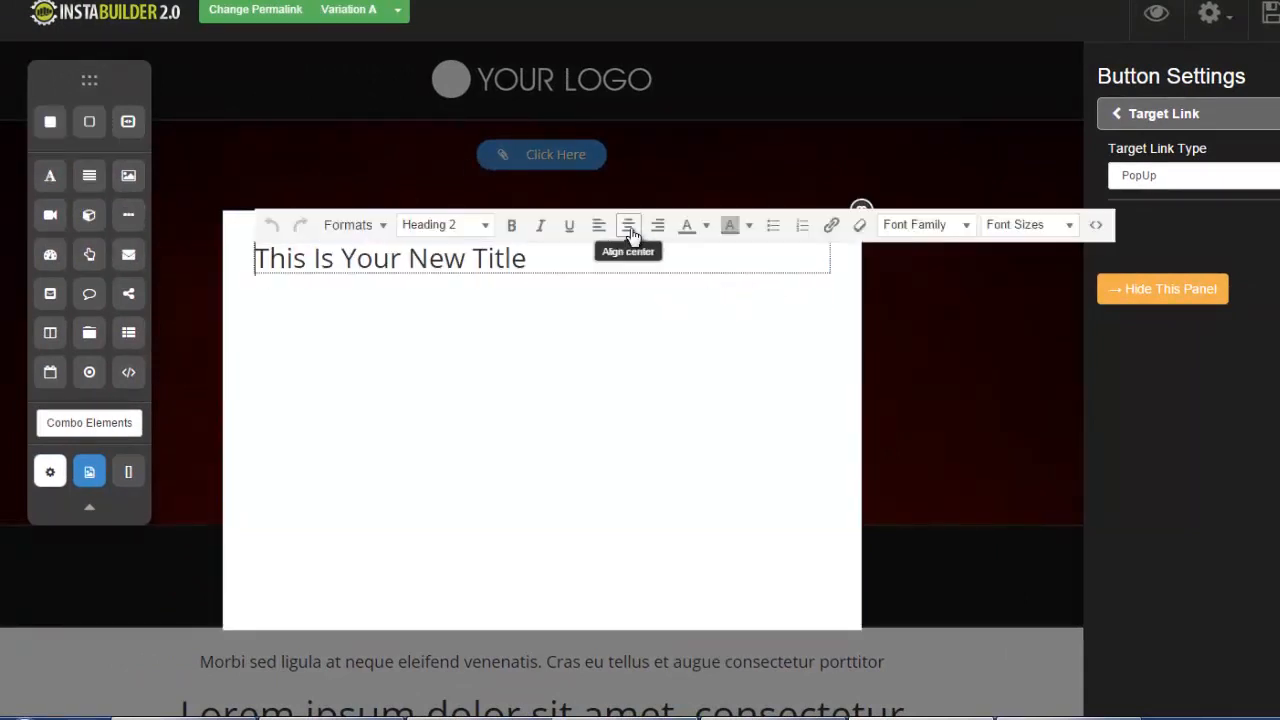
left_click(622, 229)
left_click(545, 354)
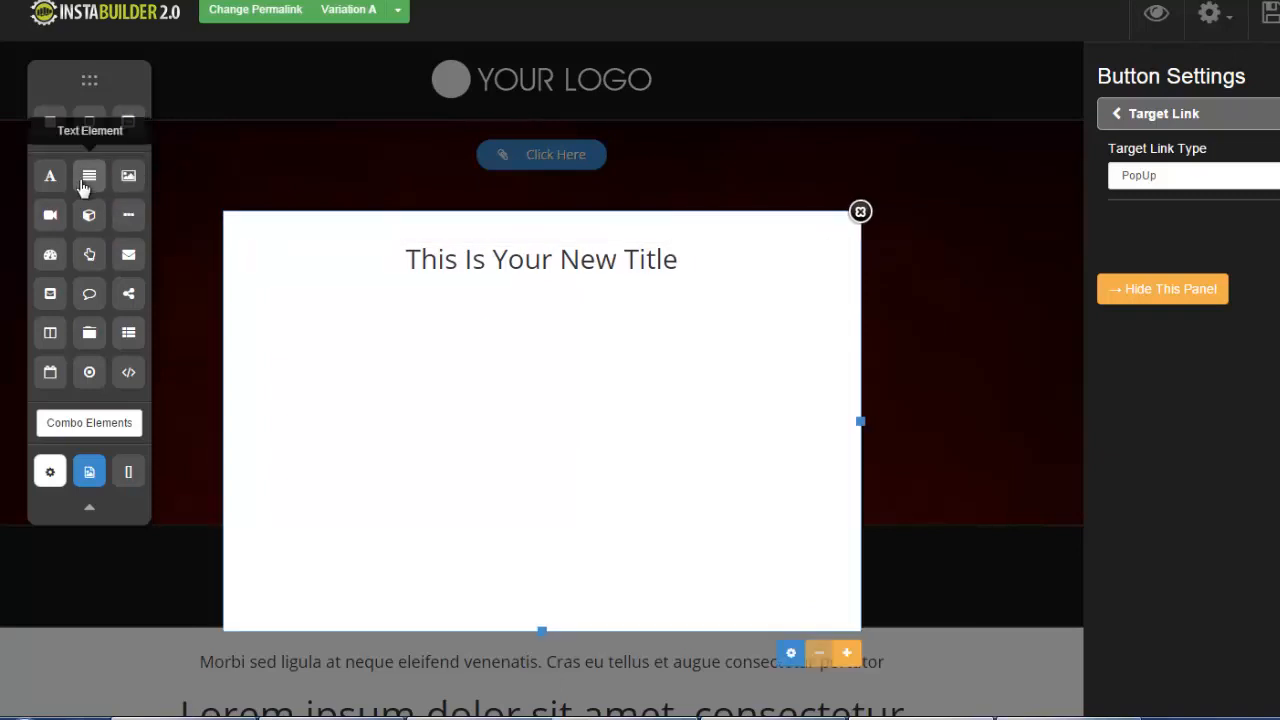
Add a text element and an opt-in form below the popup's title, and close the popup editor.
left_click_drag(89, 176, 477, 314)
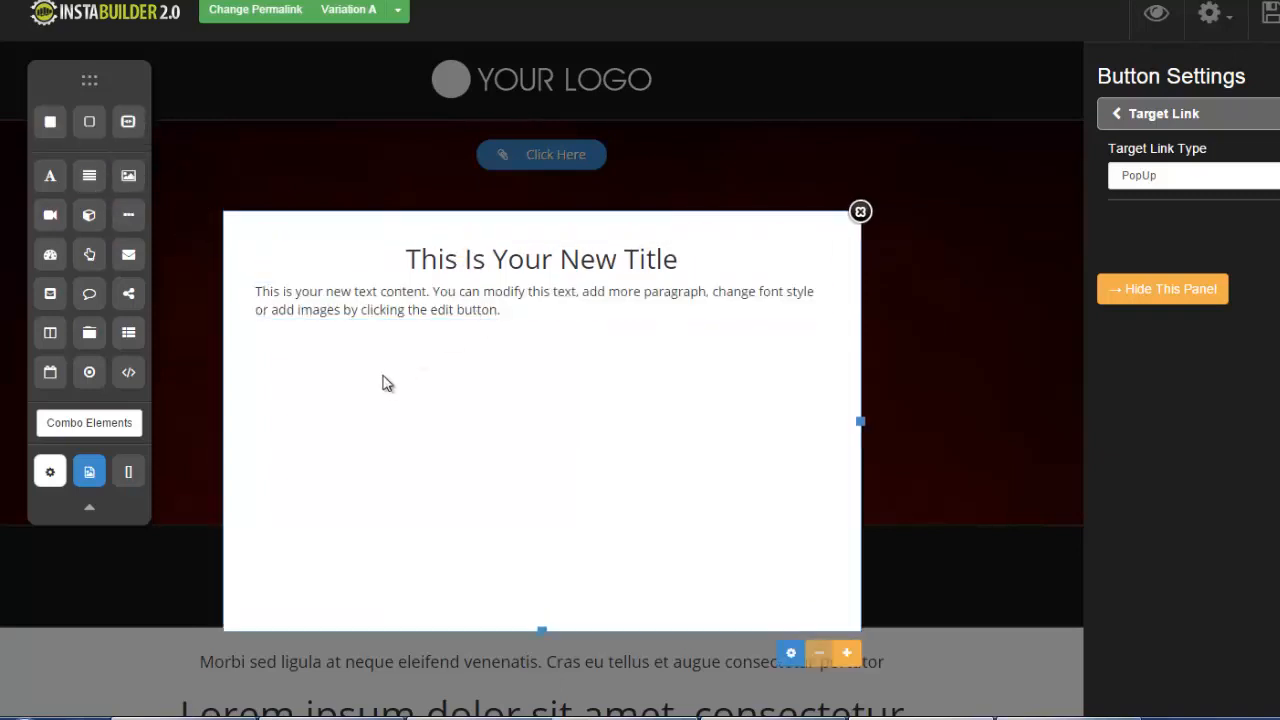
left_click_drag(130, 260, 504, 357)
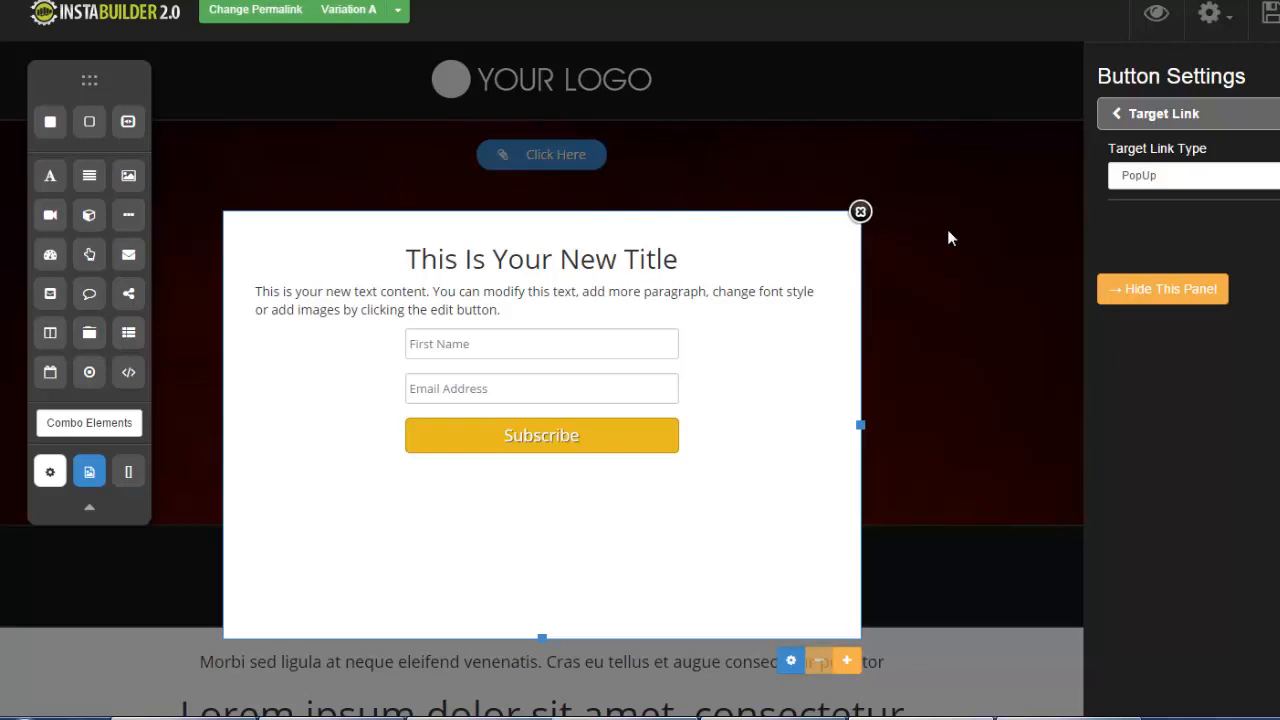
left_click(861, 212)
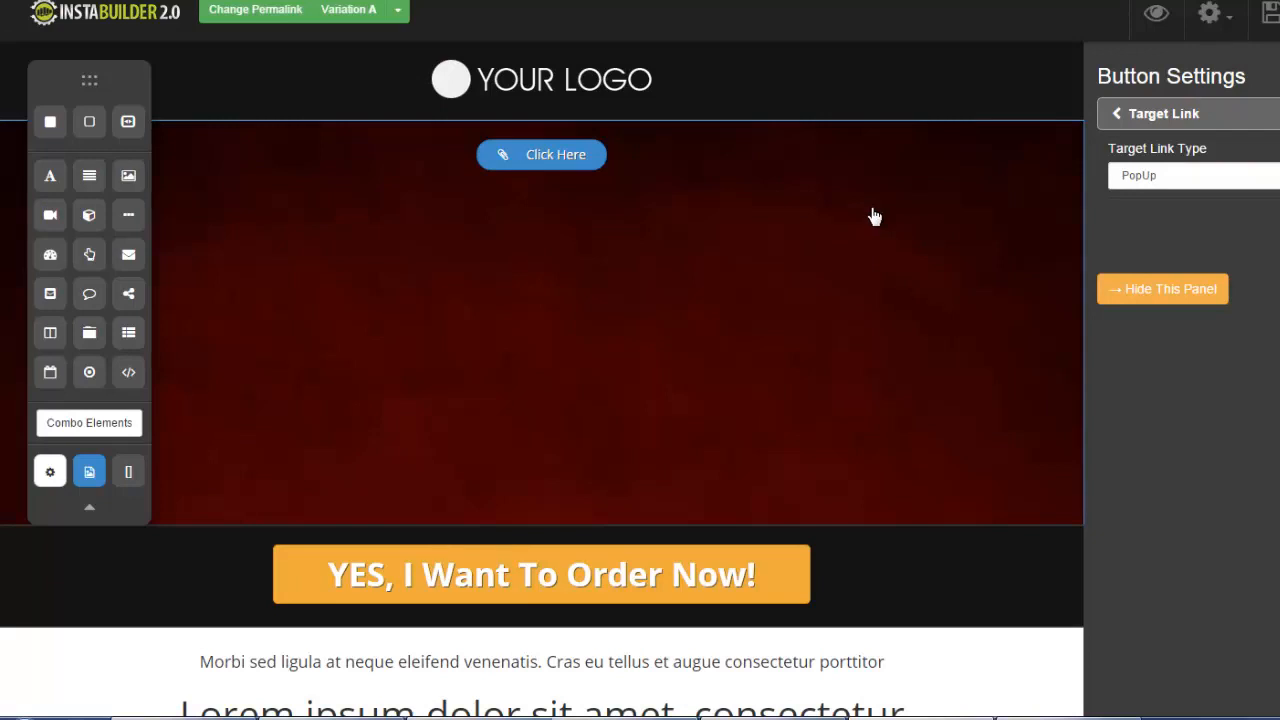
Try to delete the "Click Here" button from the red section.
left_click(539, 182)
left_click(572, 167)
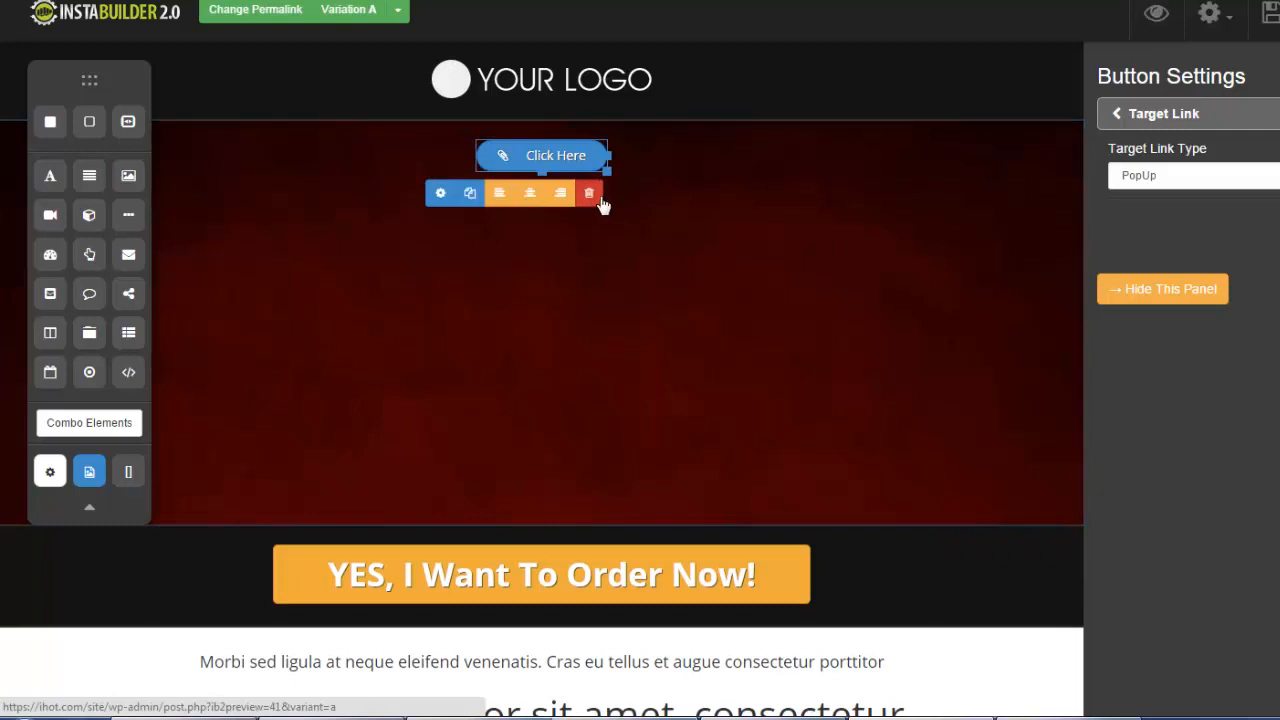
left_click(590, 193)
left_click(840, 84)
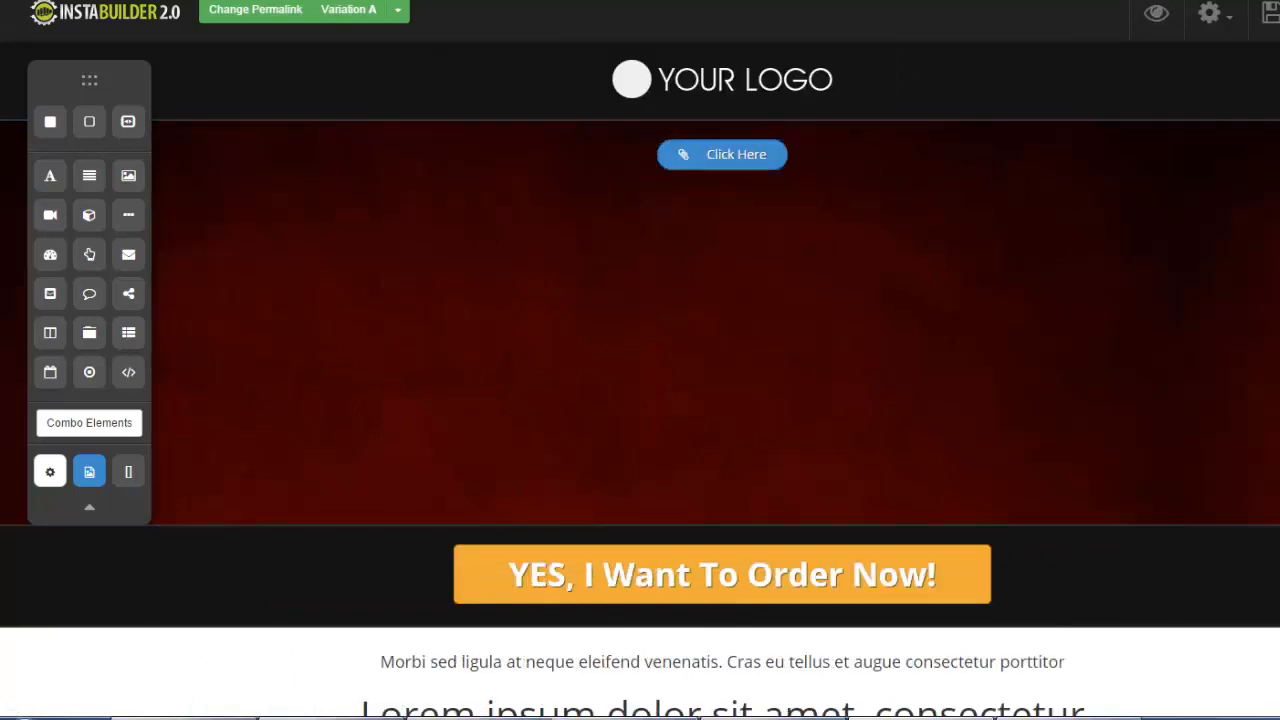
Change the page template to the squeeze page with the beach sunset background.
left_click(1232, 20)
left_click(1175, 285)
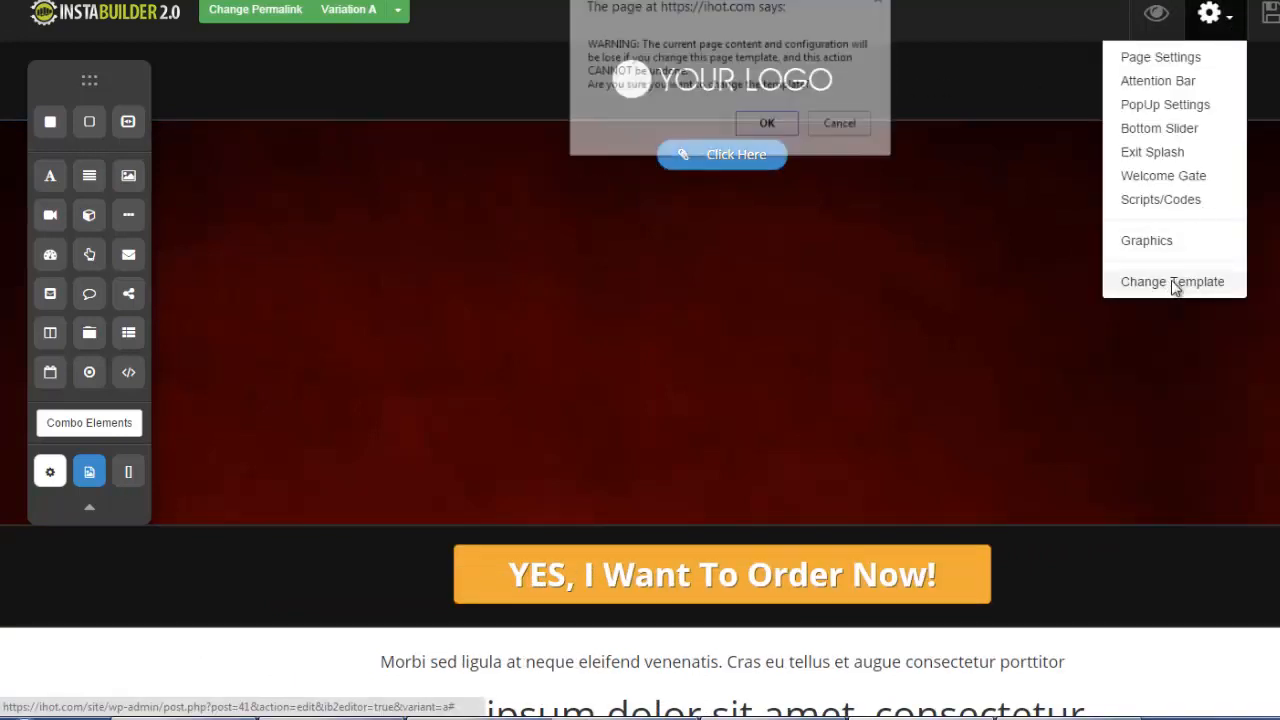
left_click(768, 126)
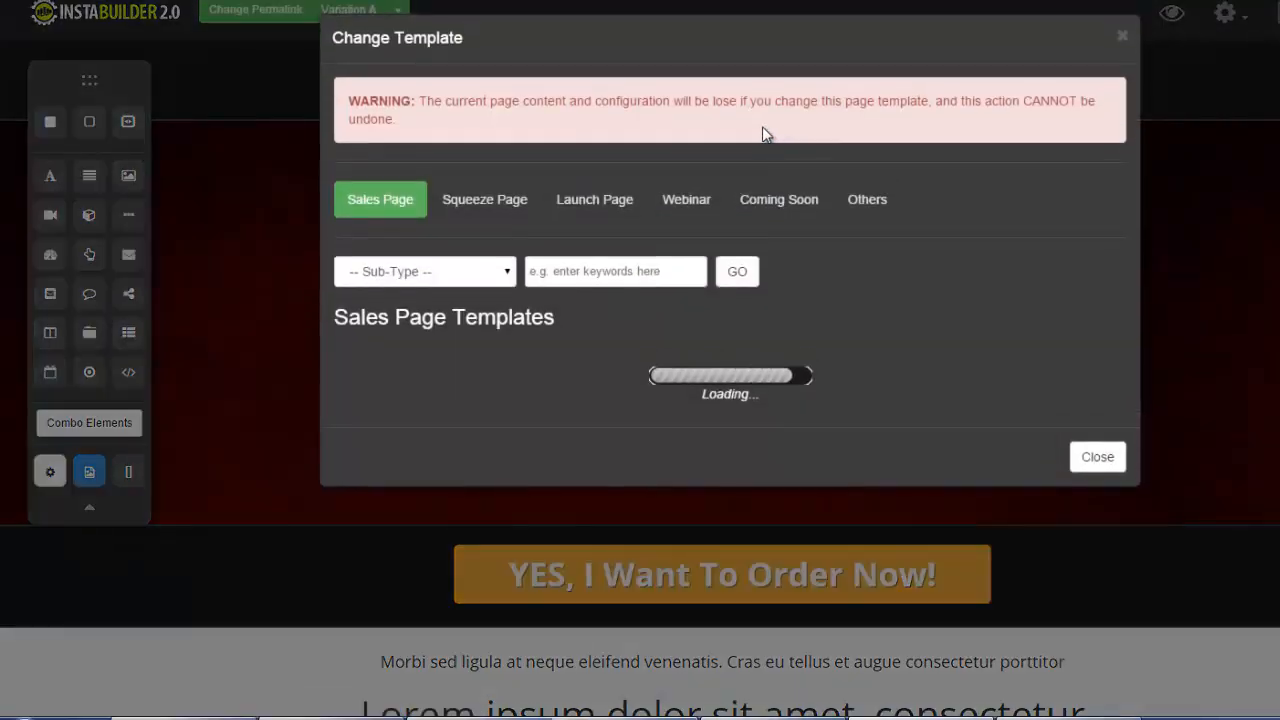
left_click(492, 205)
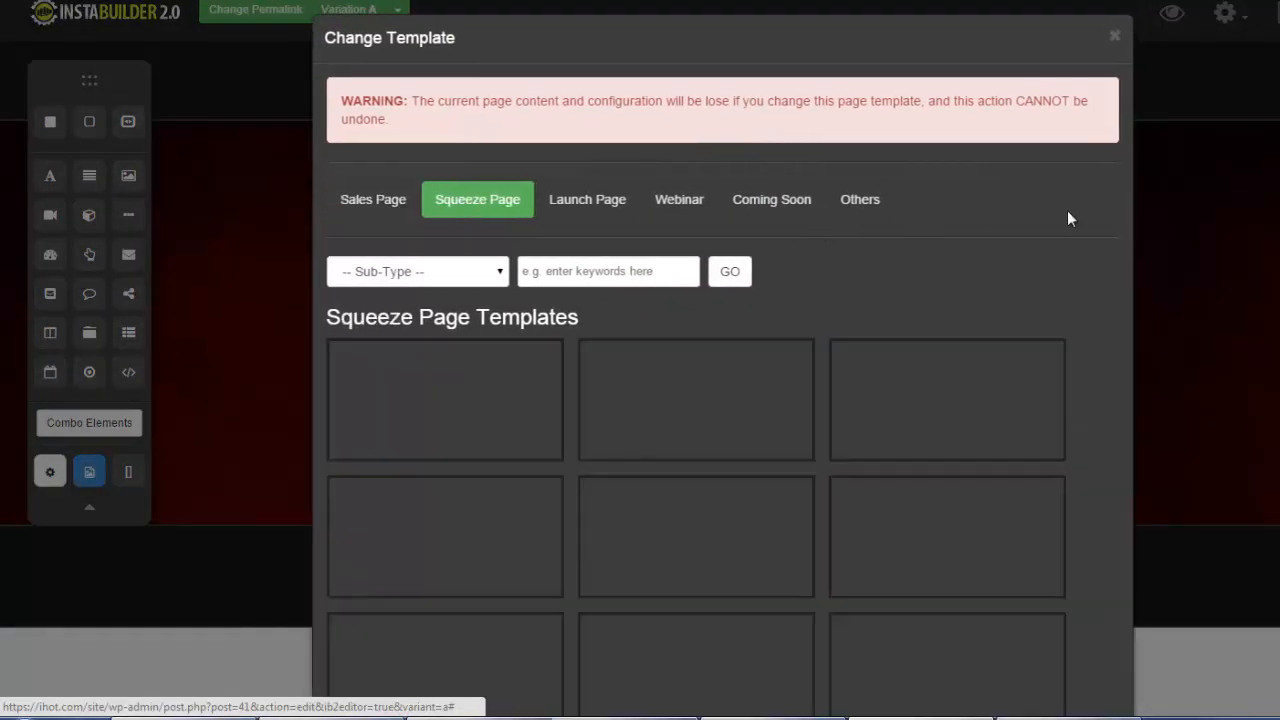
mouse_move(940, 408)
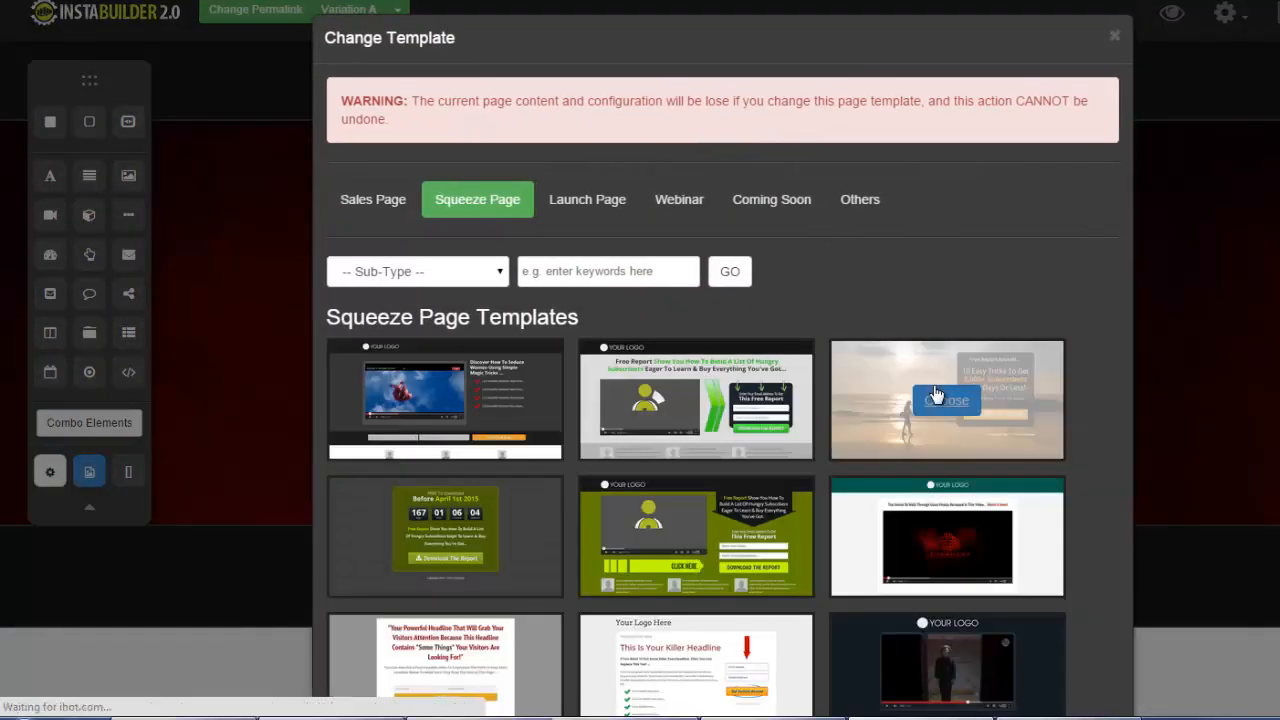
left_click(944, 402)
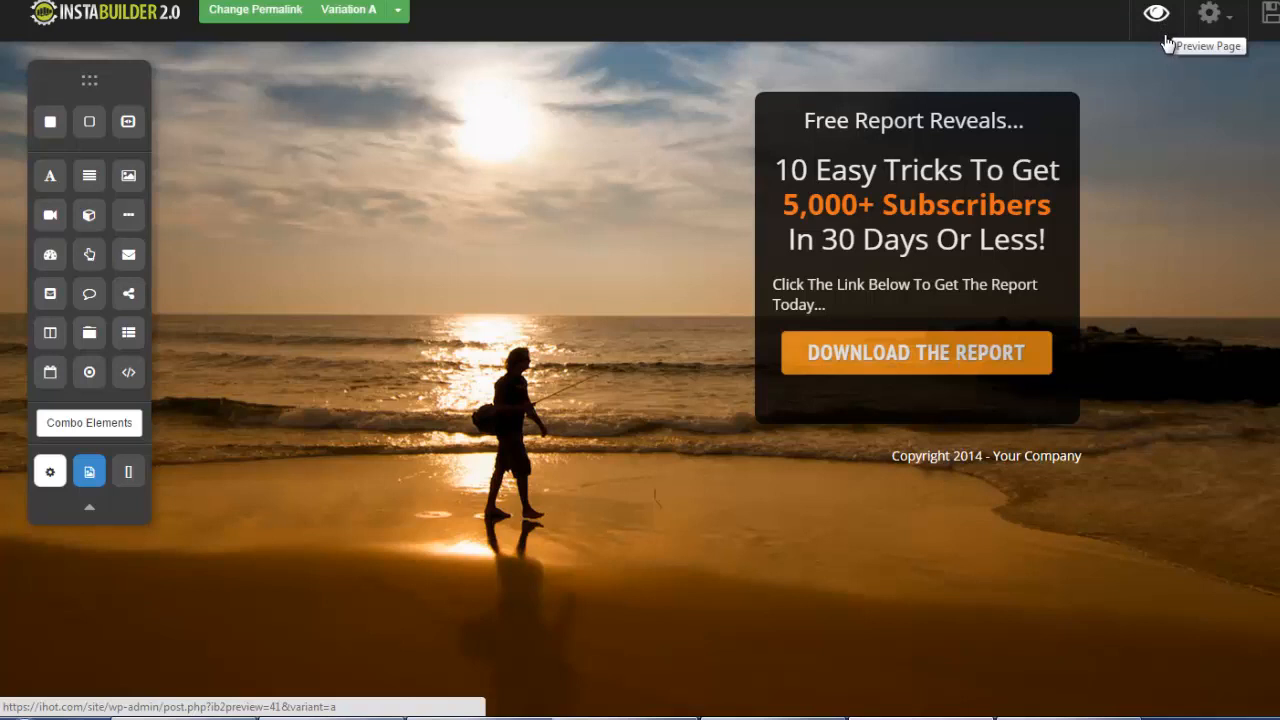
Enable the attention bar and go through its link text and link URL settings.
left_click(1228, 24)
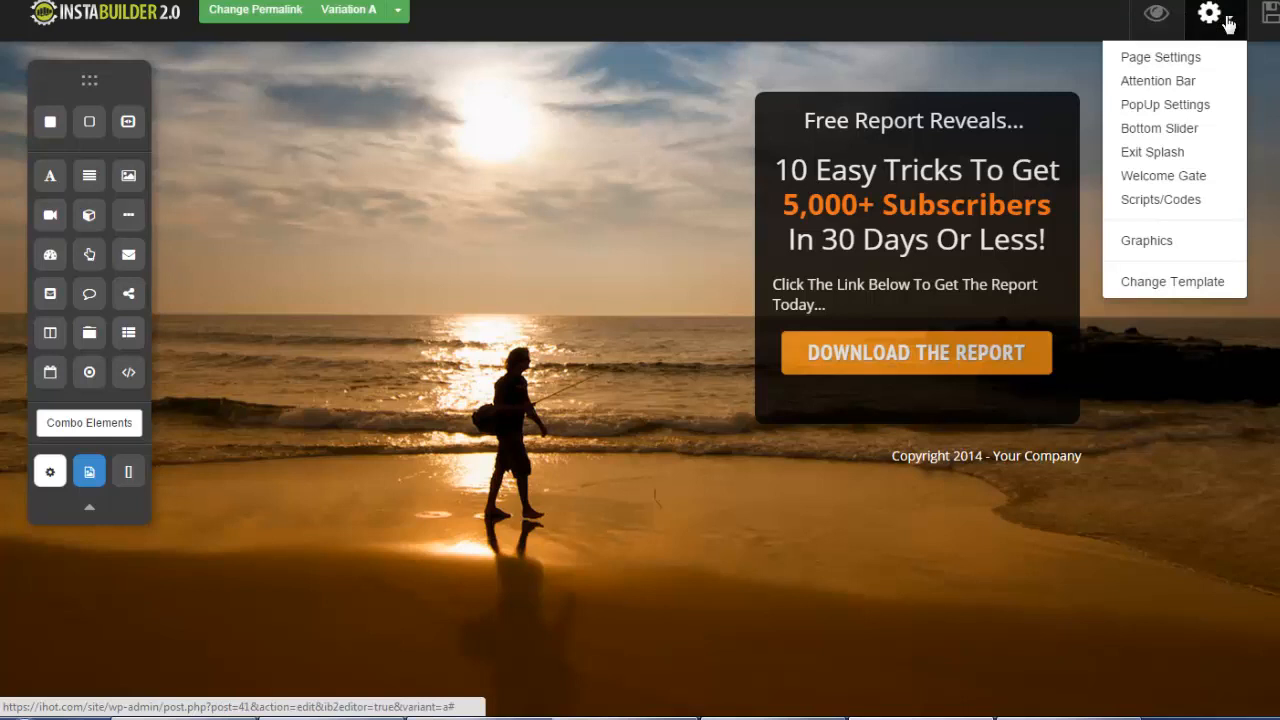
left_click(1172, 84)
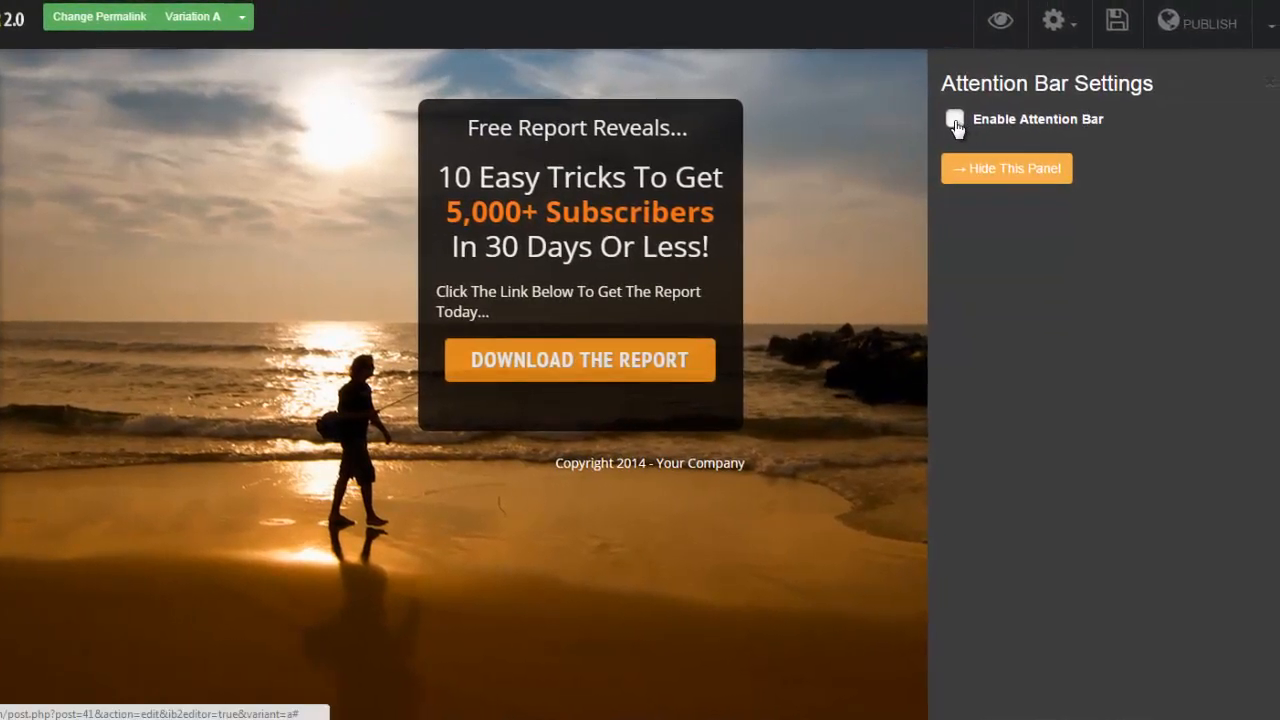
left_click(956, 122)
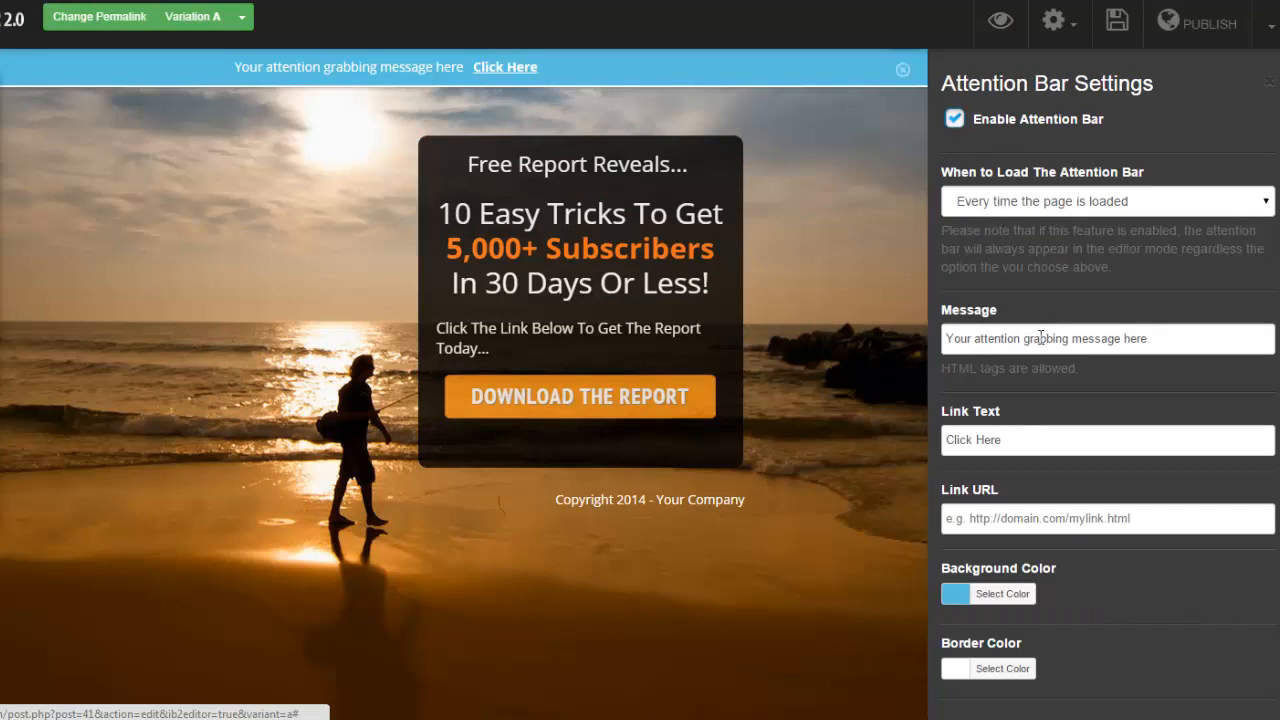
triple_click(979, 437)
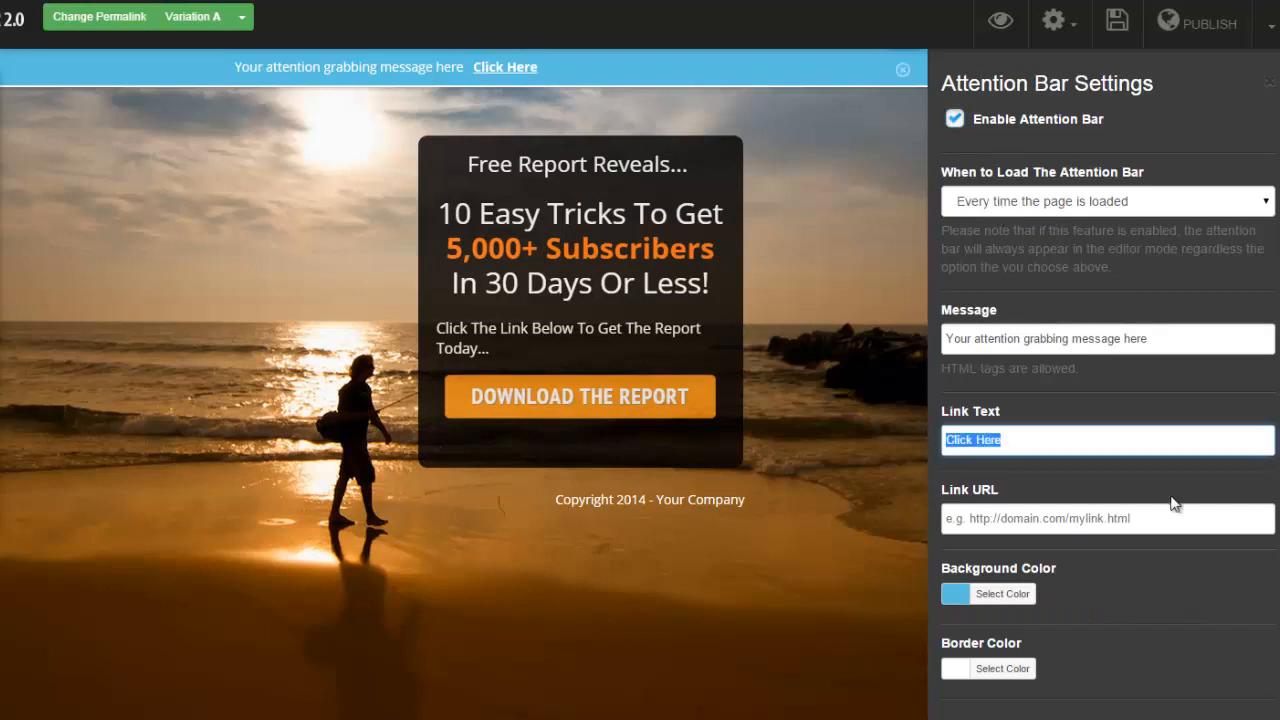
left_click(1169, 514)
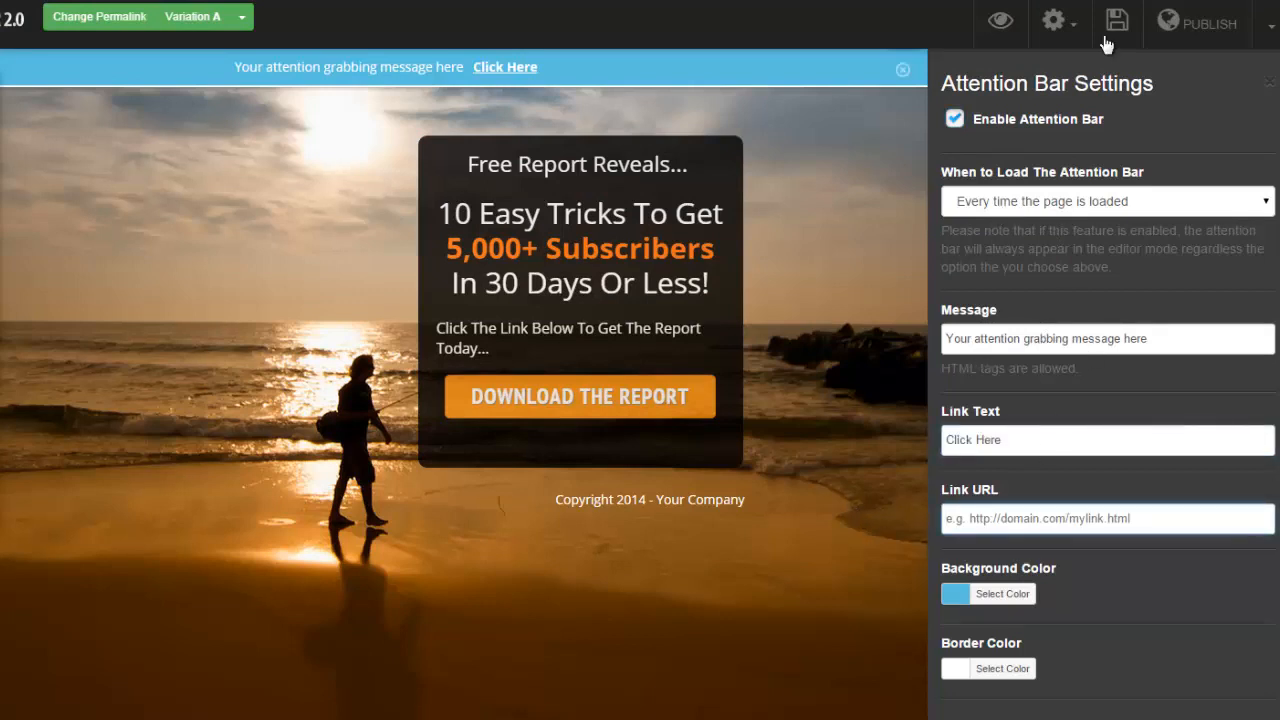
Enable the page's popup, go through its load timing options, and view its content in the popup editor.
left_click(1056, 22)
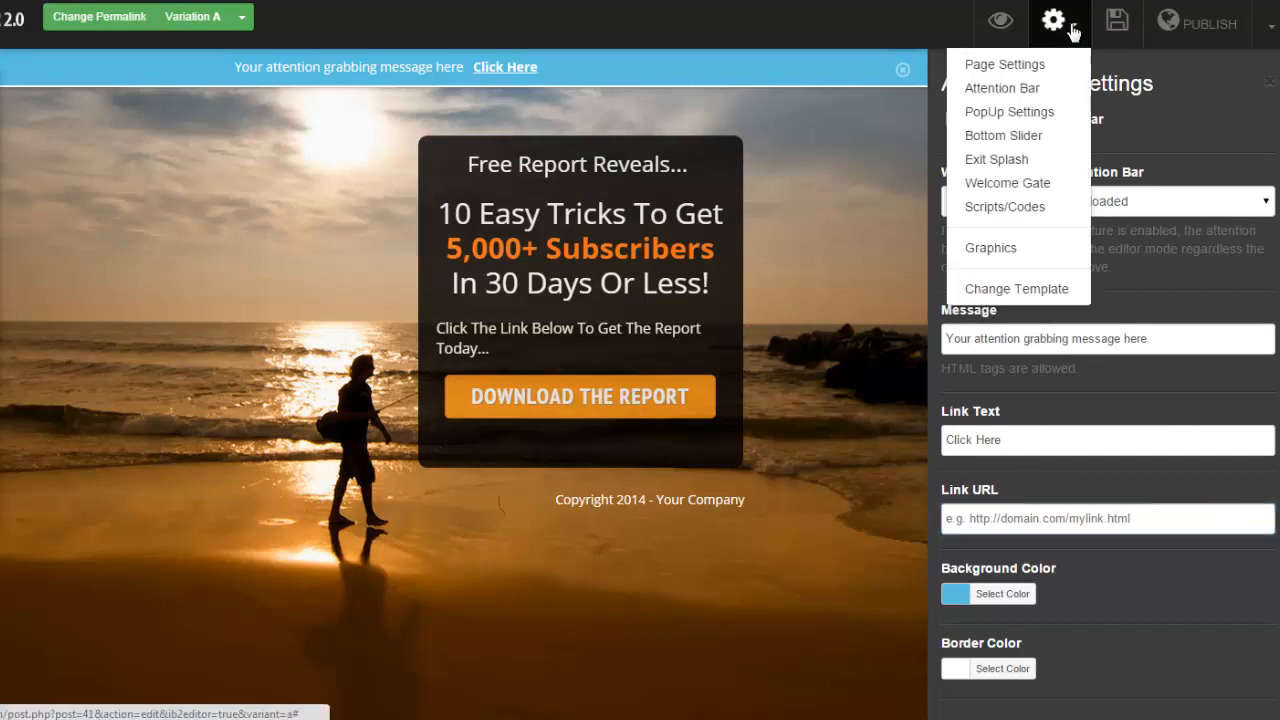
left_click(1030, 112)
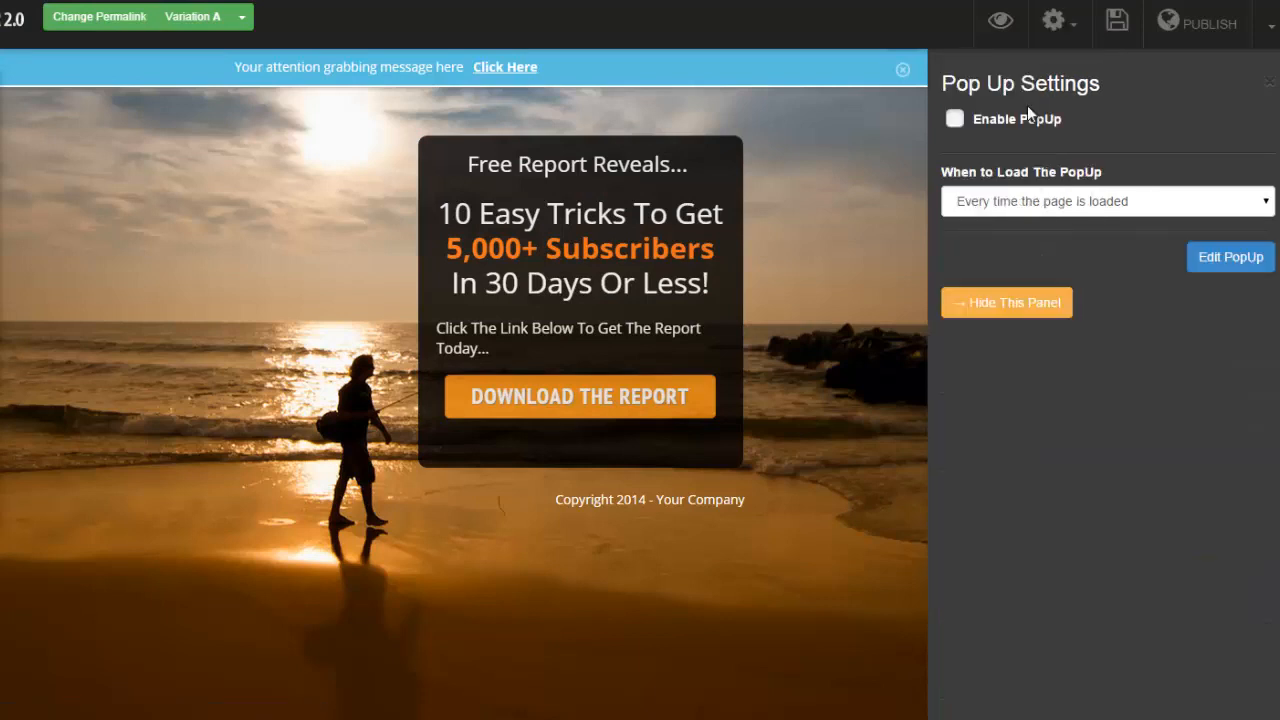
left_click(955, 118)
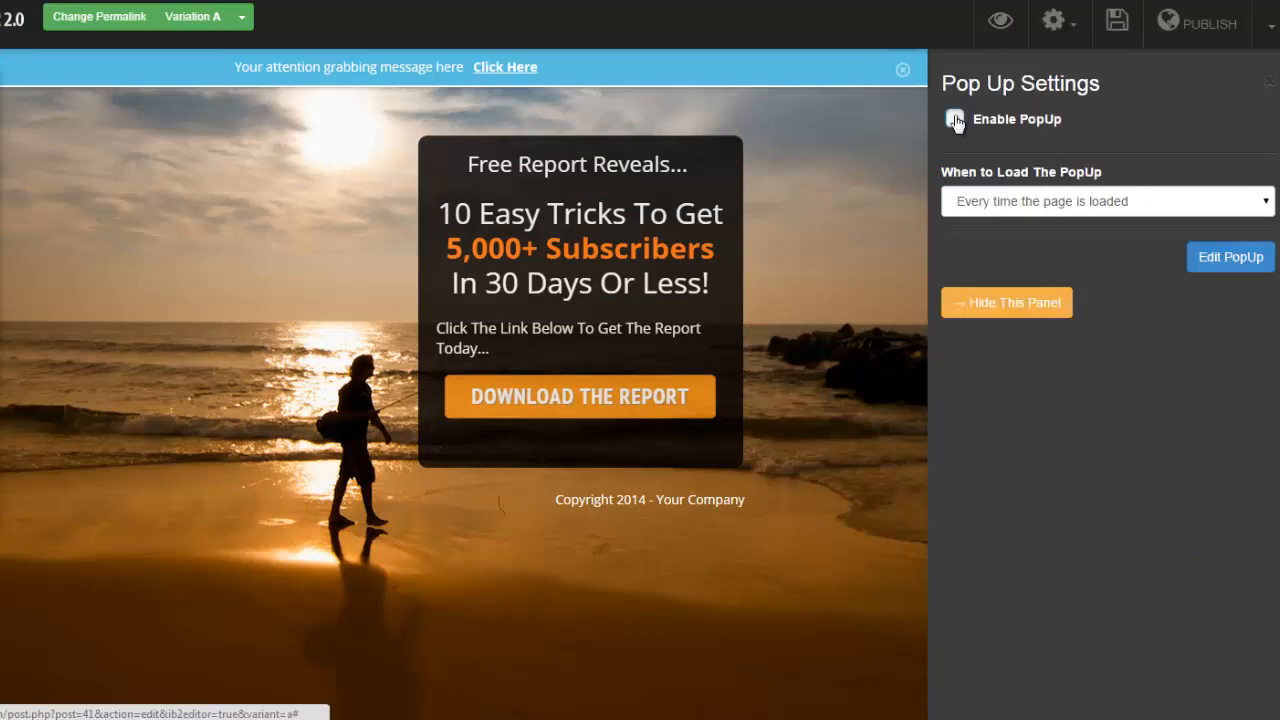
left_click(1247, 205)
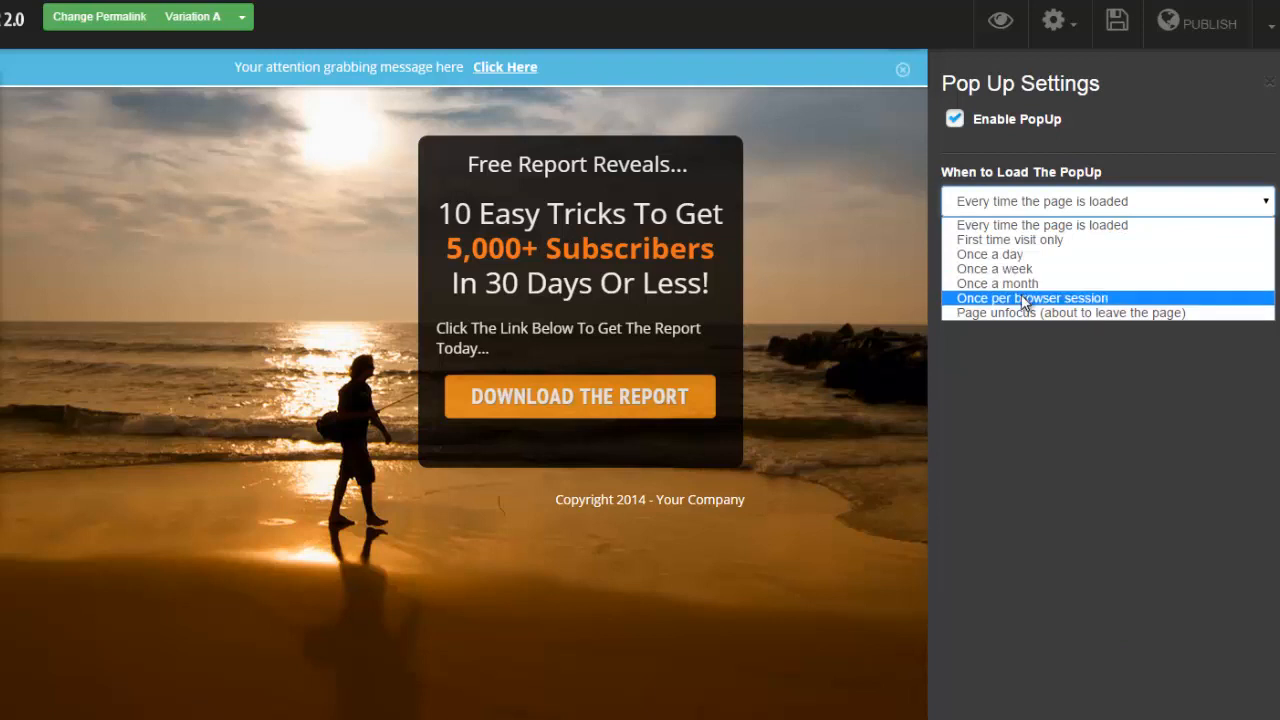
left_click(1079, 373)
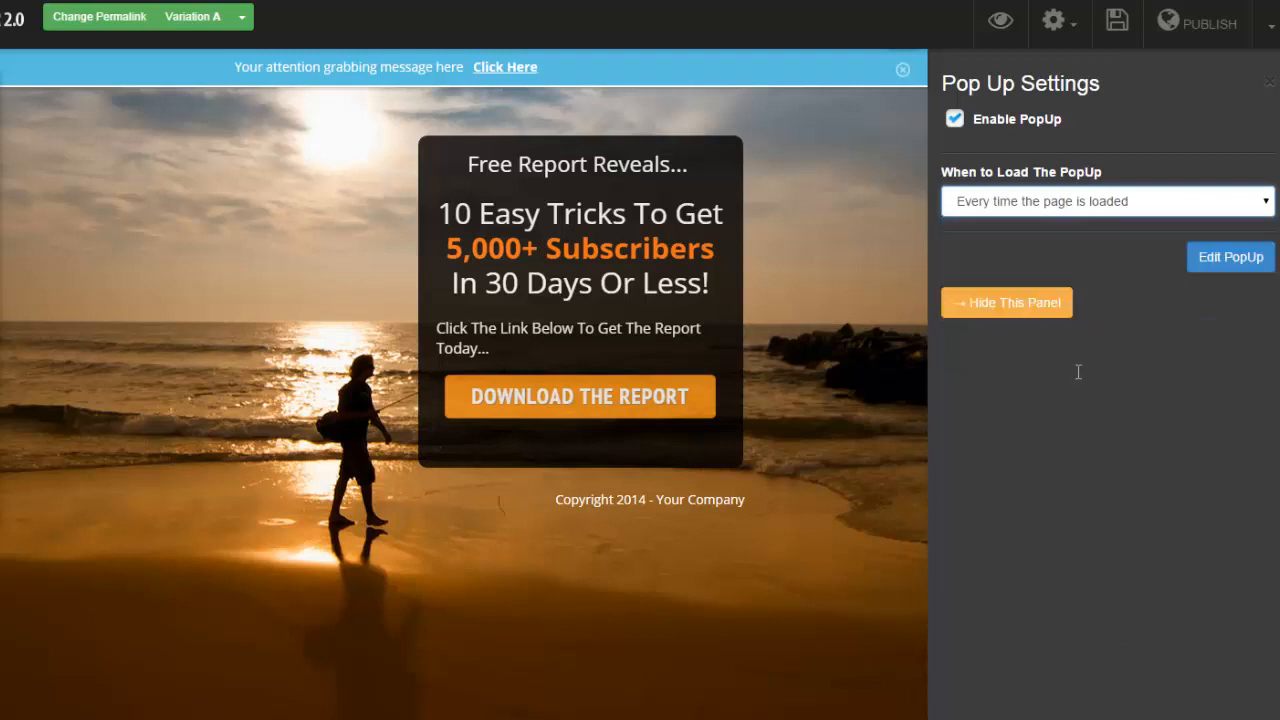
left_click(1219, 267)
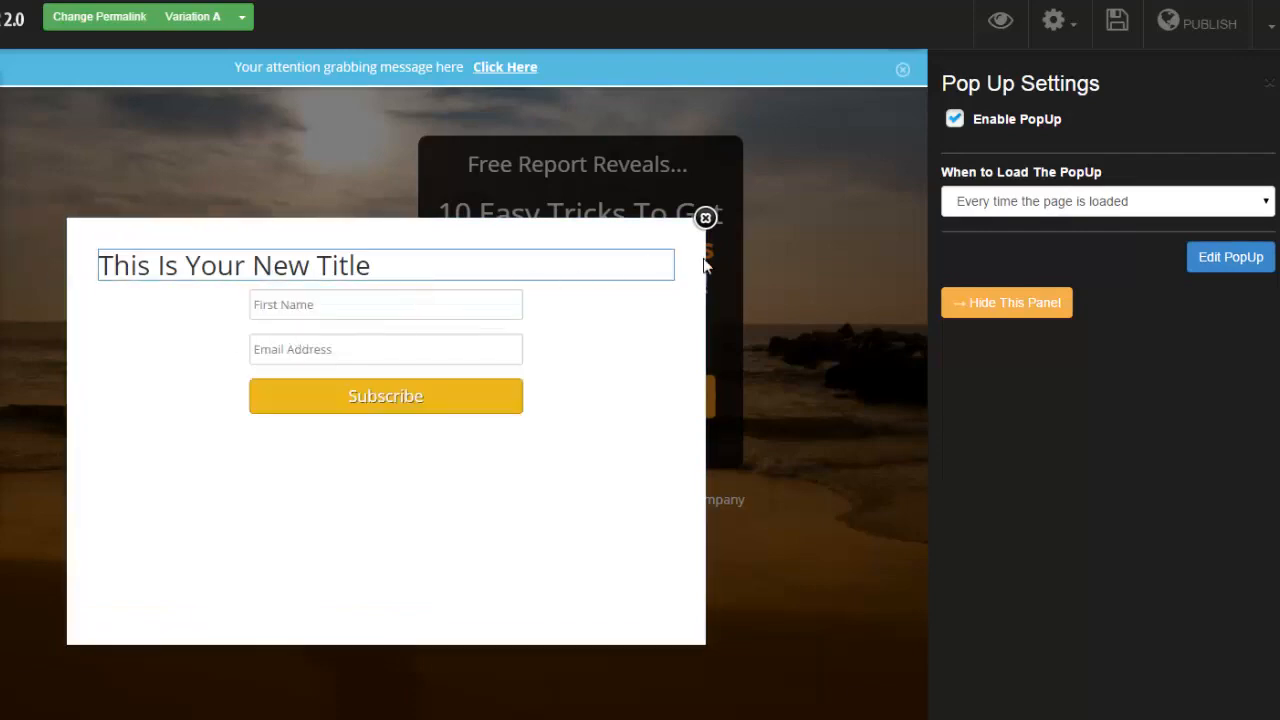
left_click(705, 218)
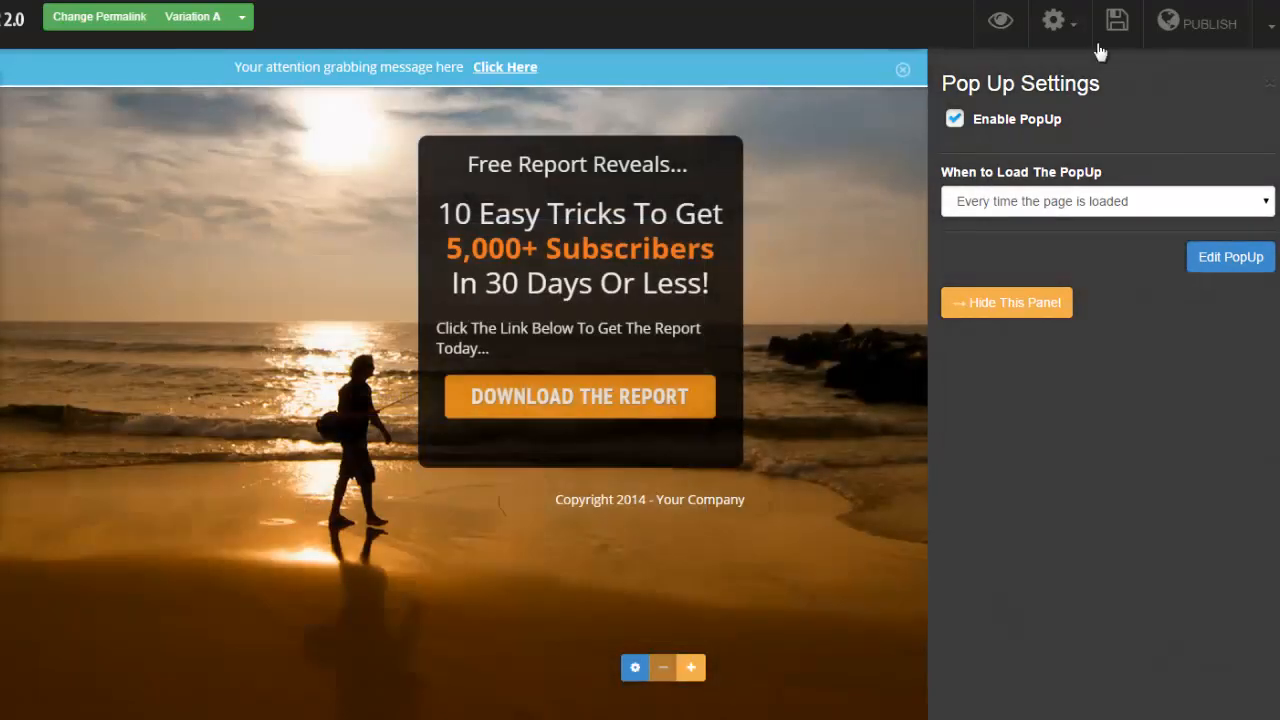
Enable the exit splash and open its message for editing.
left_click(1070, 28)
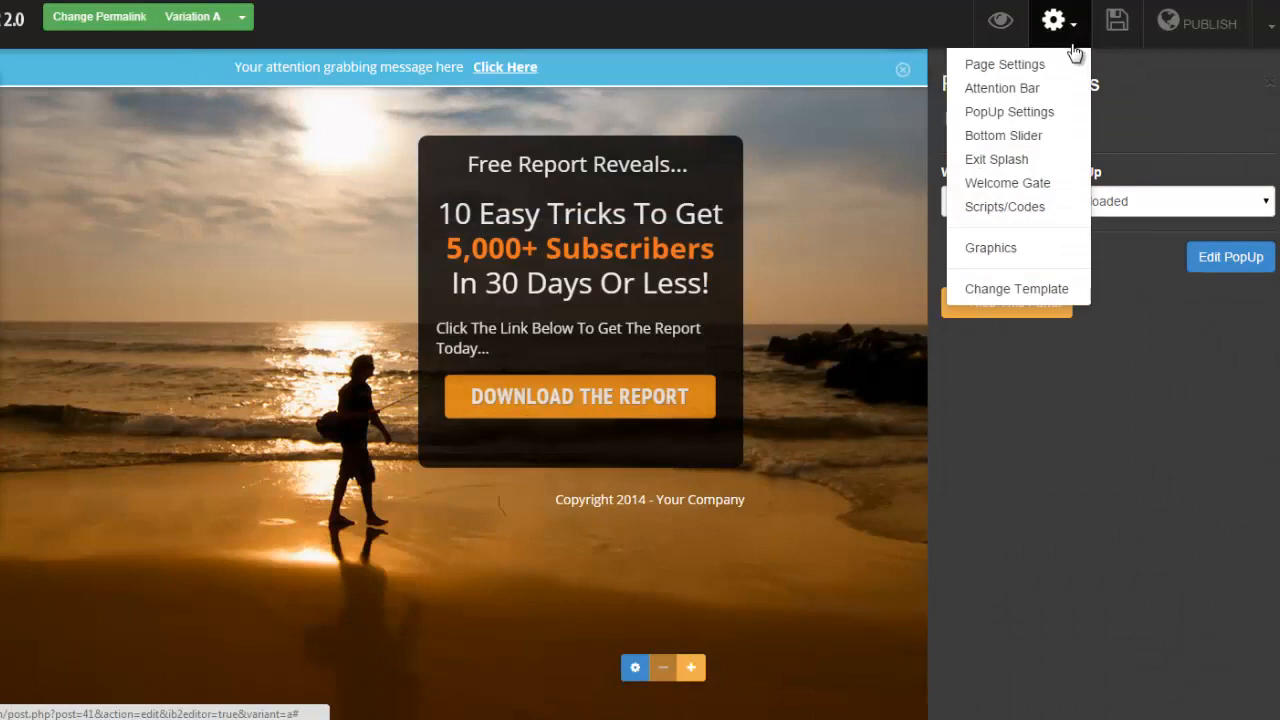
left_click(1029, 161)
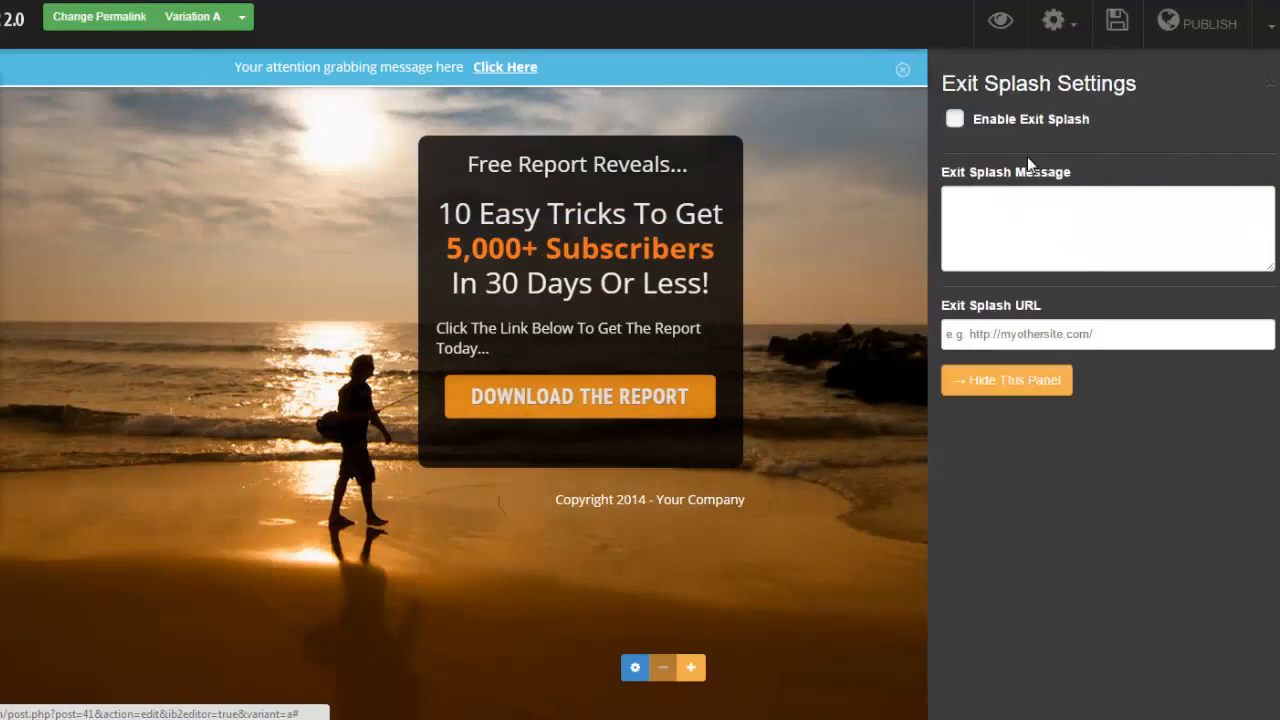
left_click(956, 122)
left_click(991, 202)
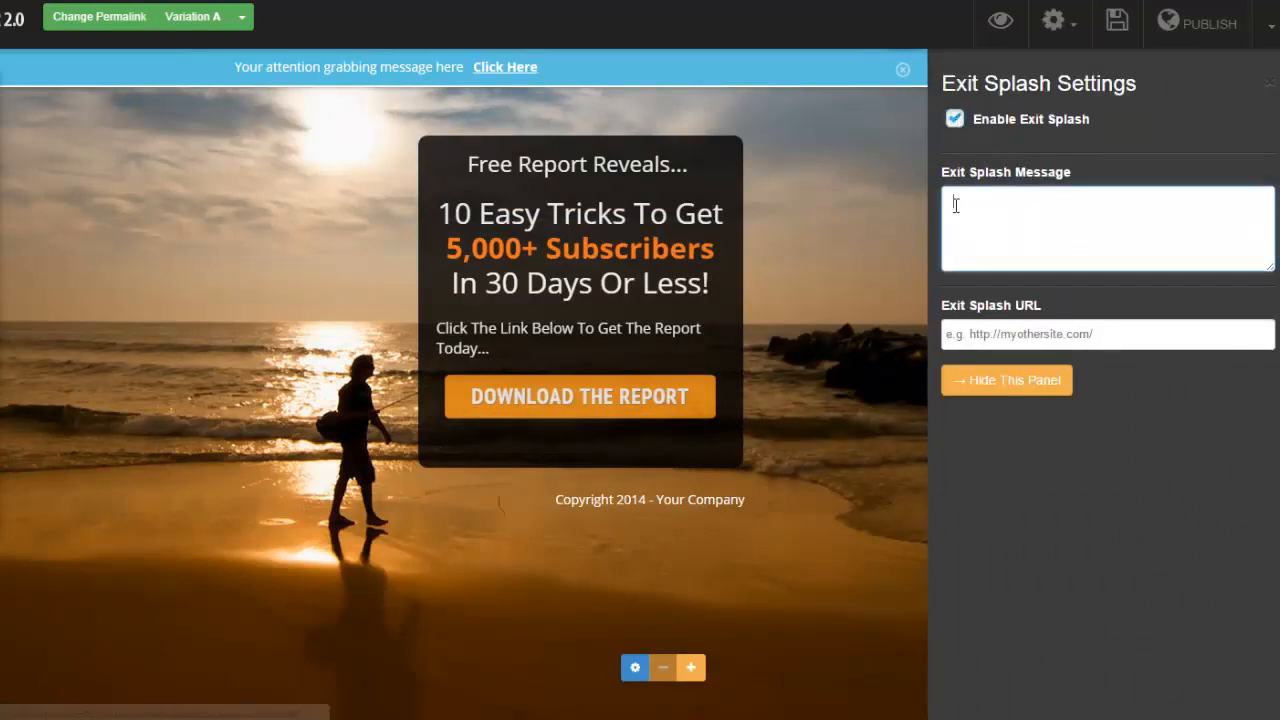
Browse the insertable graphics, including the Arrows, Buy Buttons and Credit Cards types.
left_click(1060, 22)
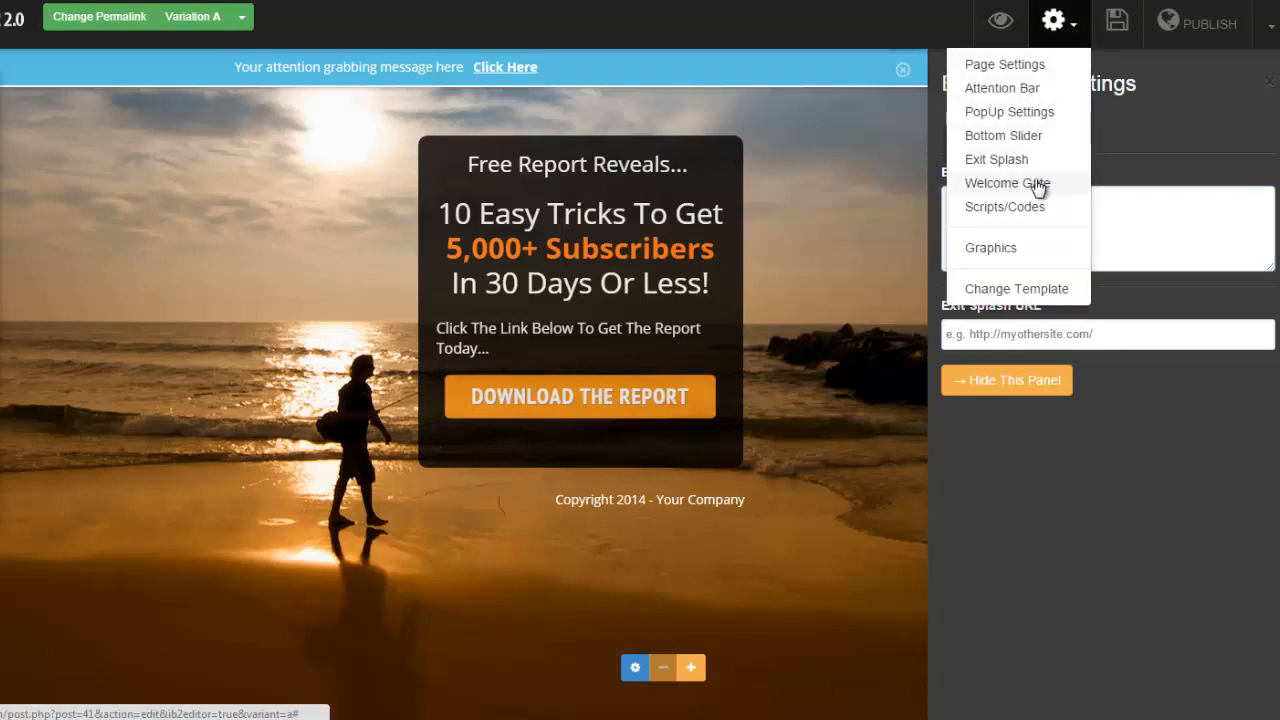
left_click(1000, 250)
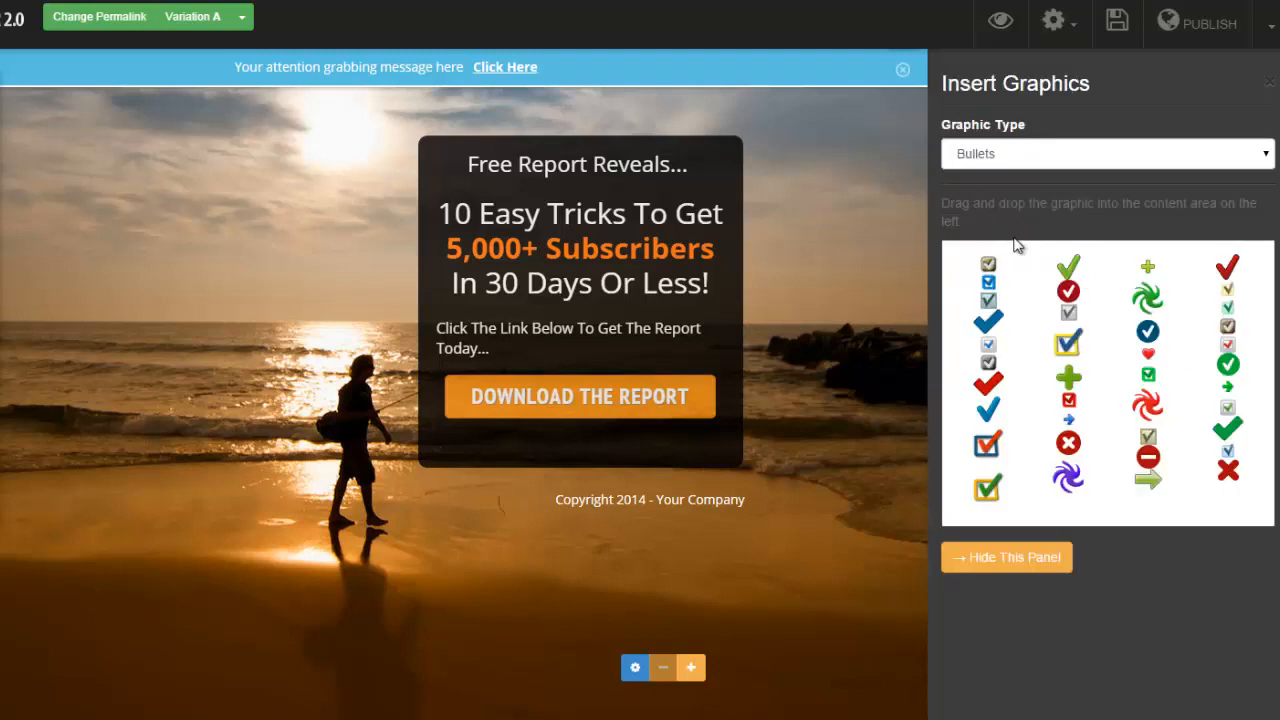
left_click(1255, 155)
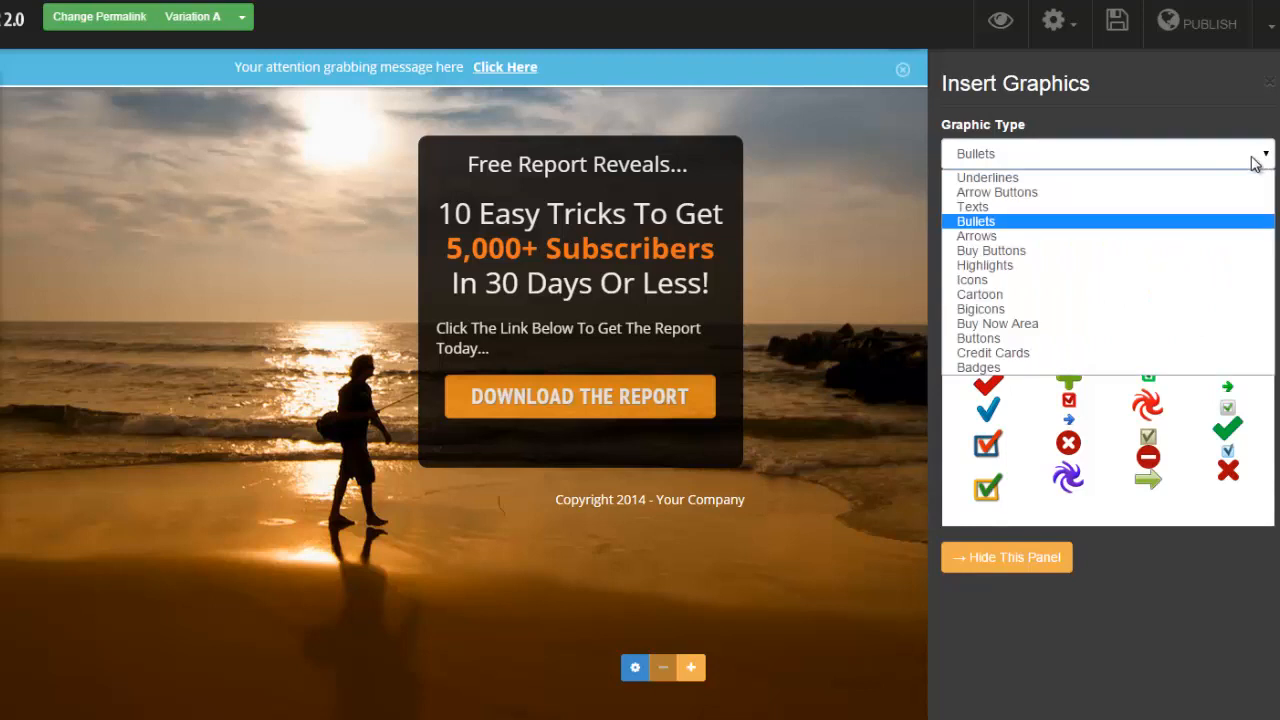
left_click(1152, 236)
left_click(1262, 155)
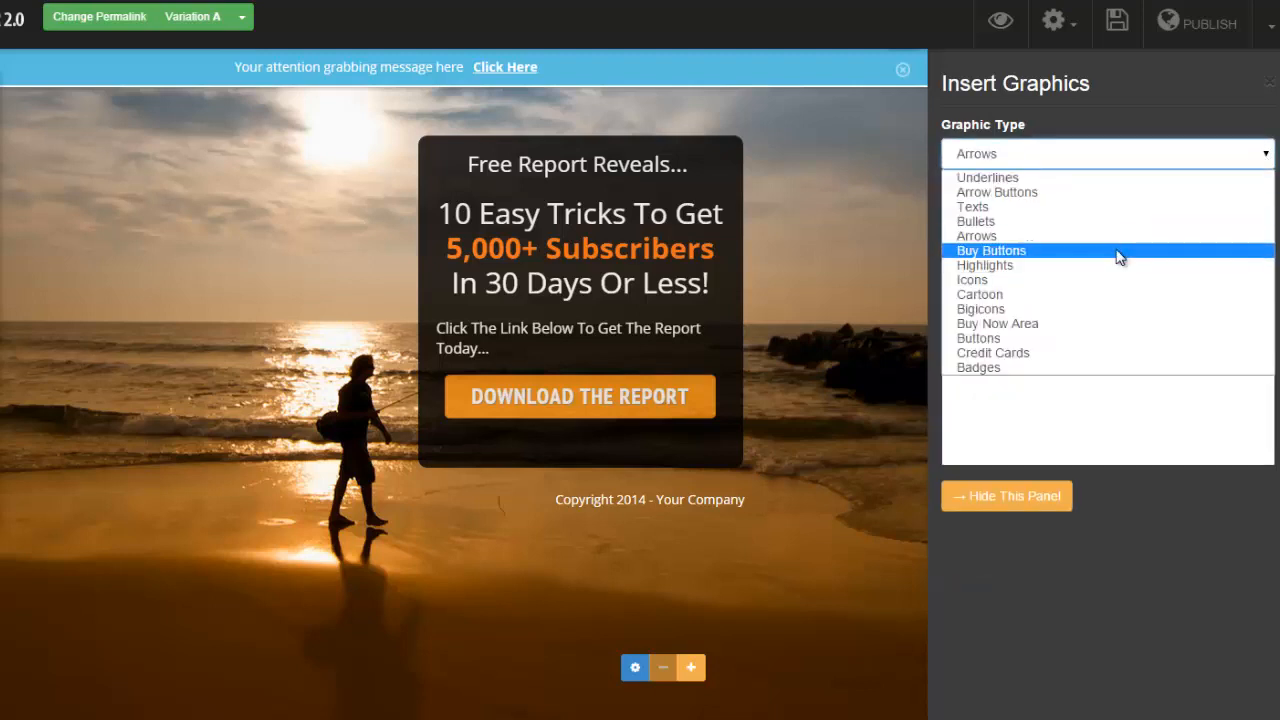
left_click(1118, 252)
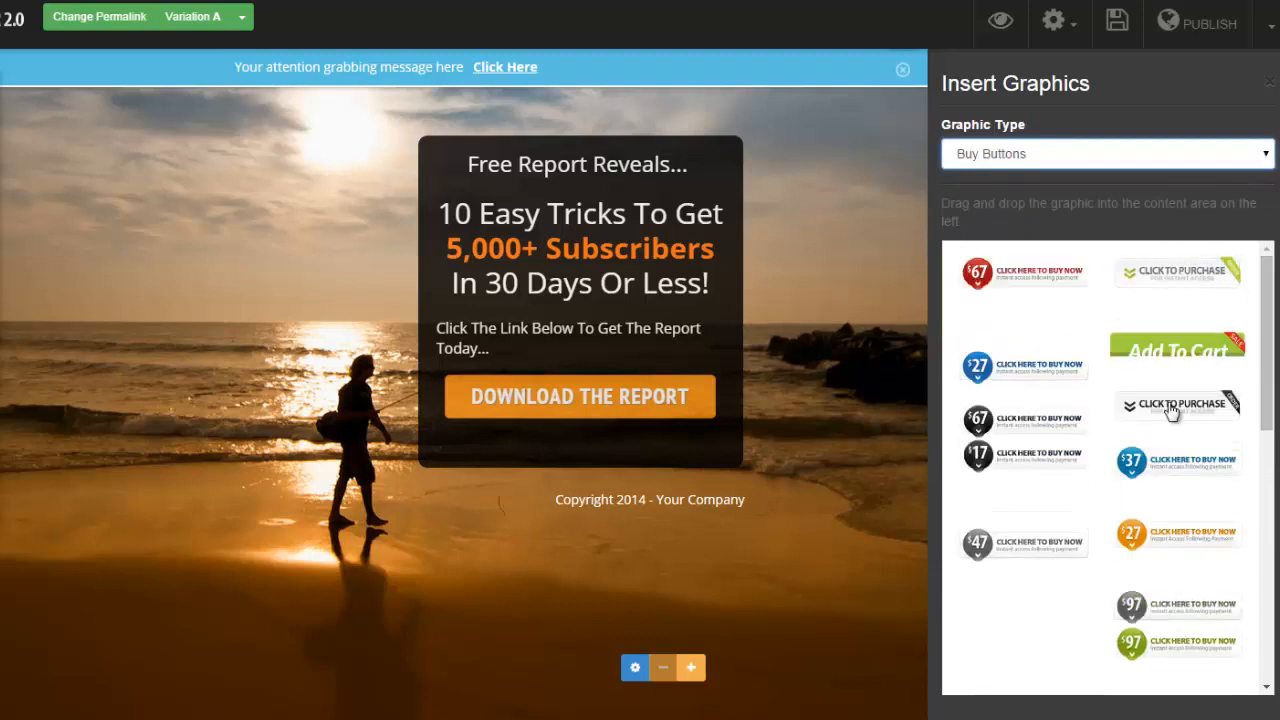
left_click(1265, 155)
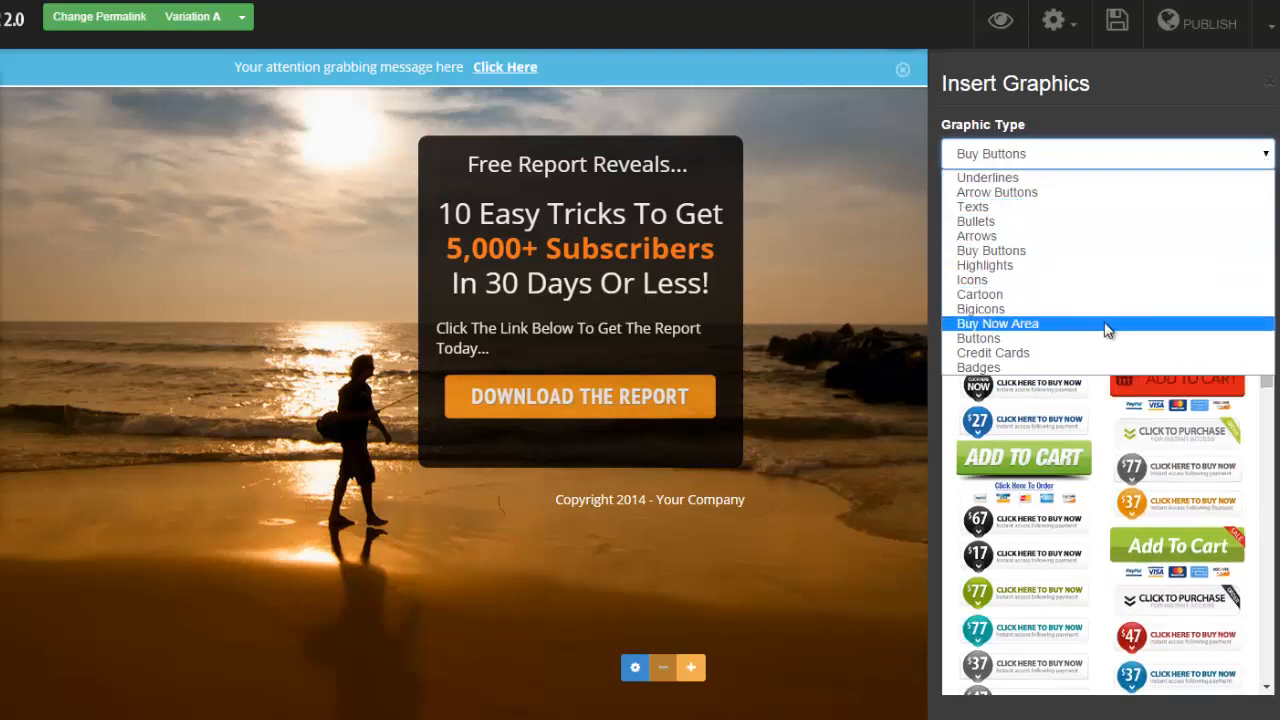
left_click(1046, 354)
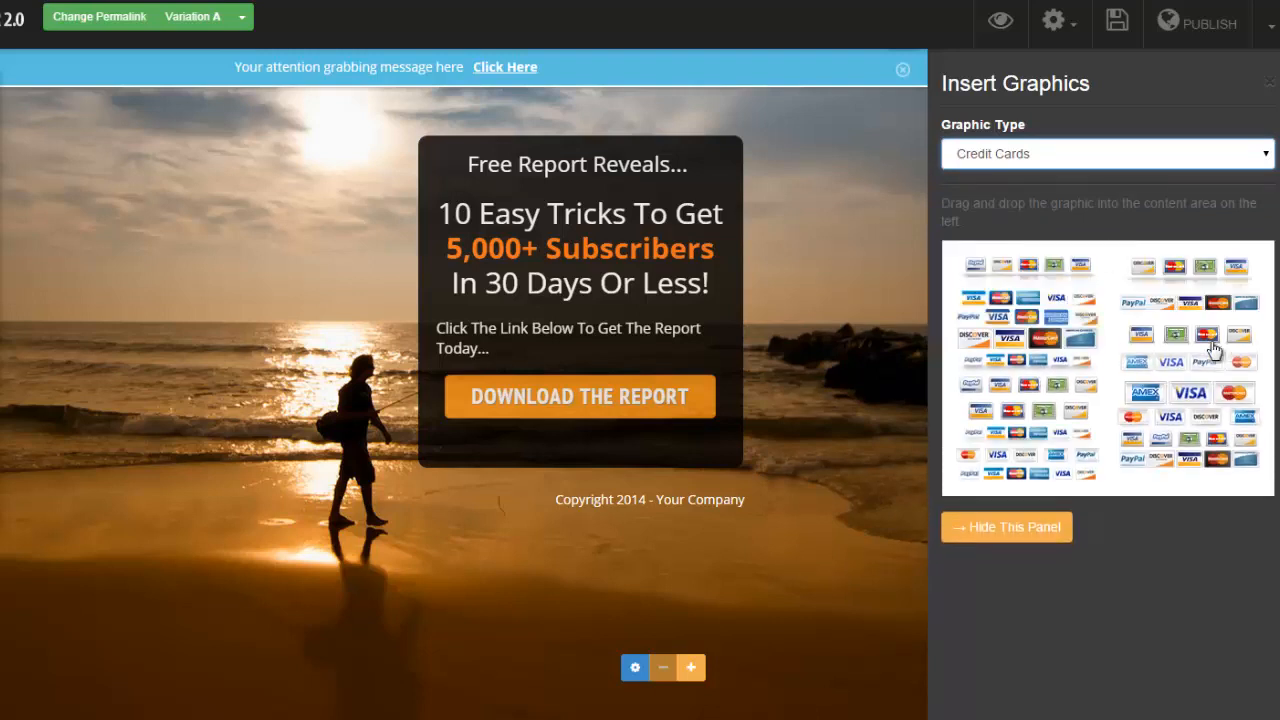
Publish the page, check the additional publishing and template saving options, and hide the graphics settings.
left_click(1078, 32)
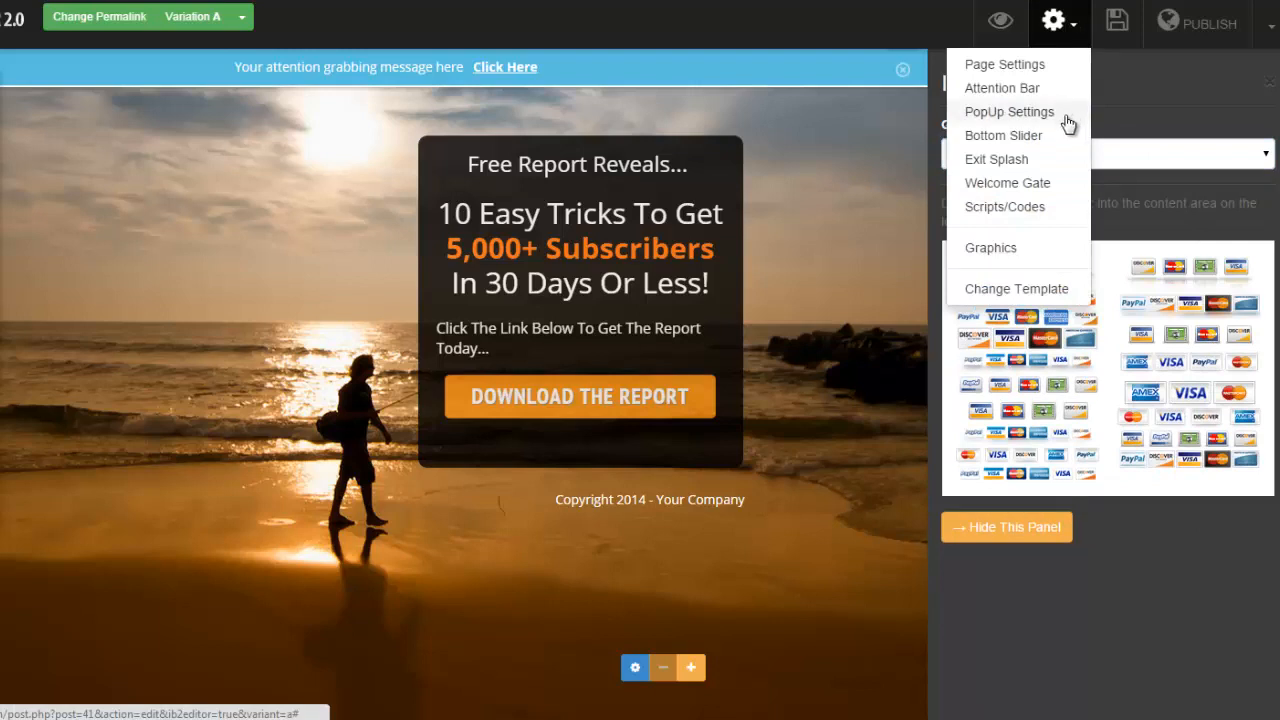
left_click(1112, 73)
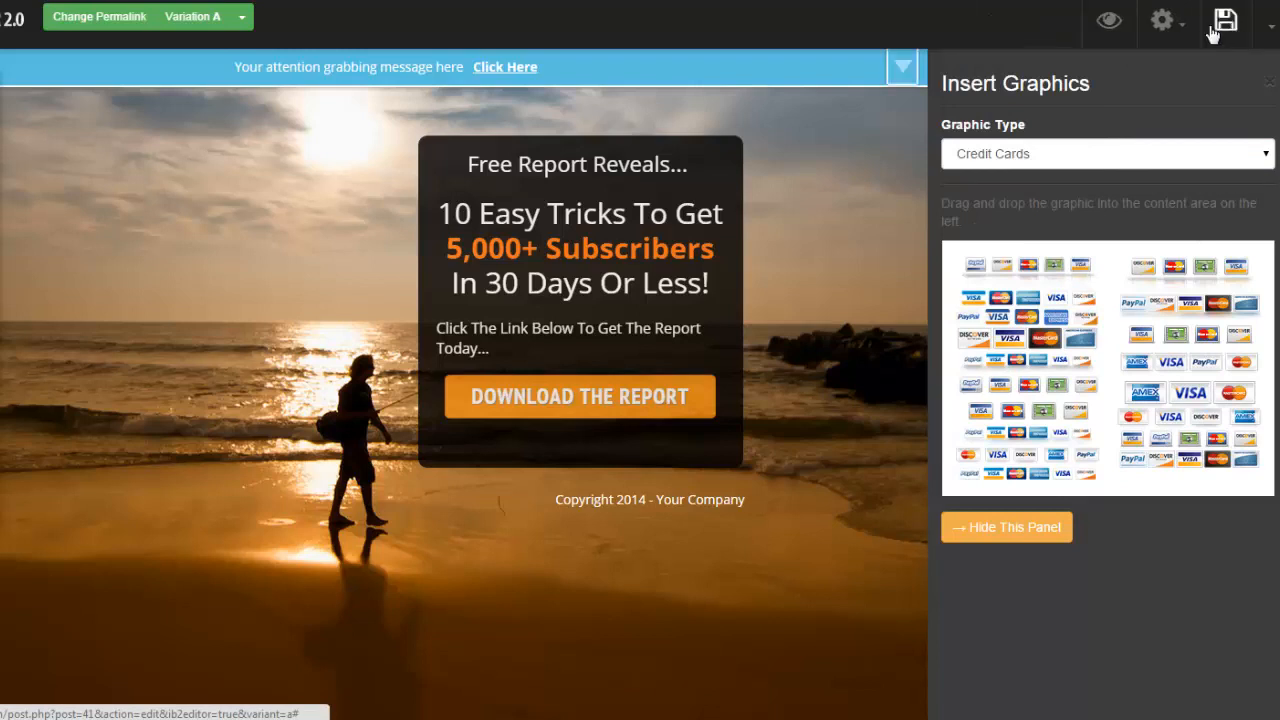
left_click(1273, 29)
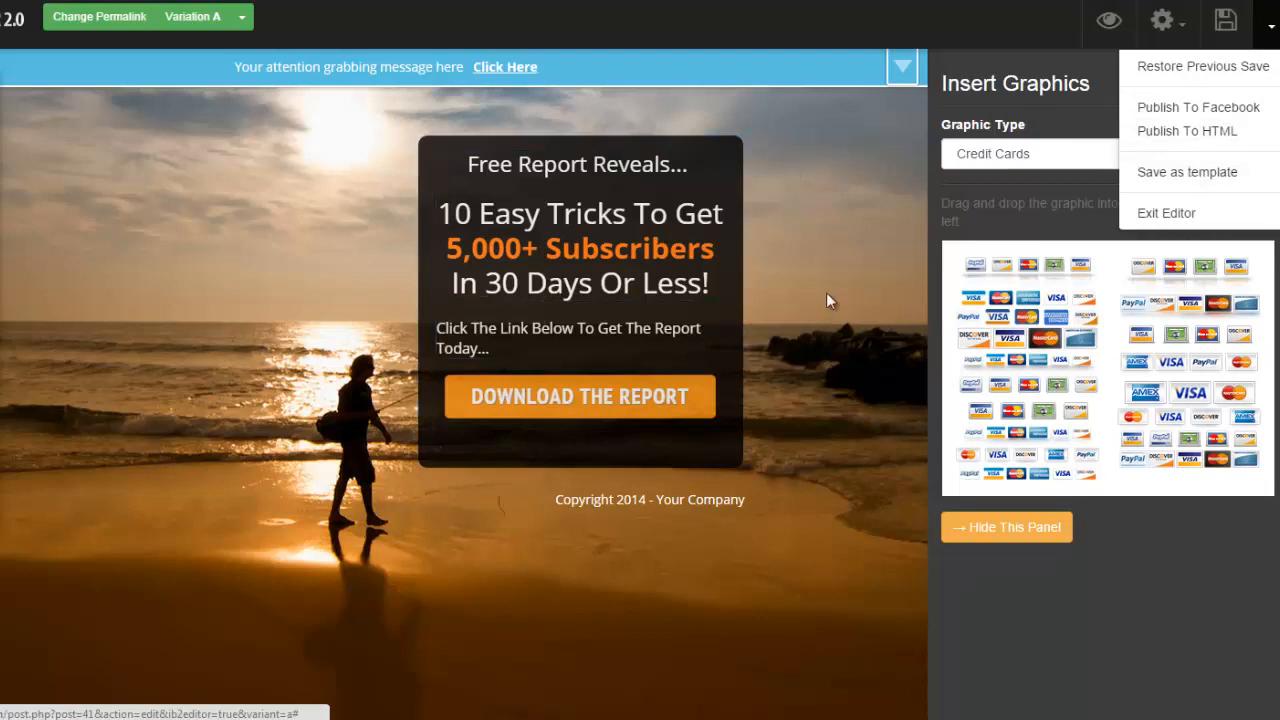
left_click(856, 169)
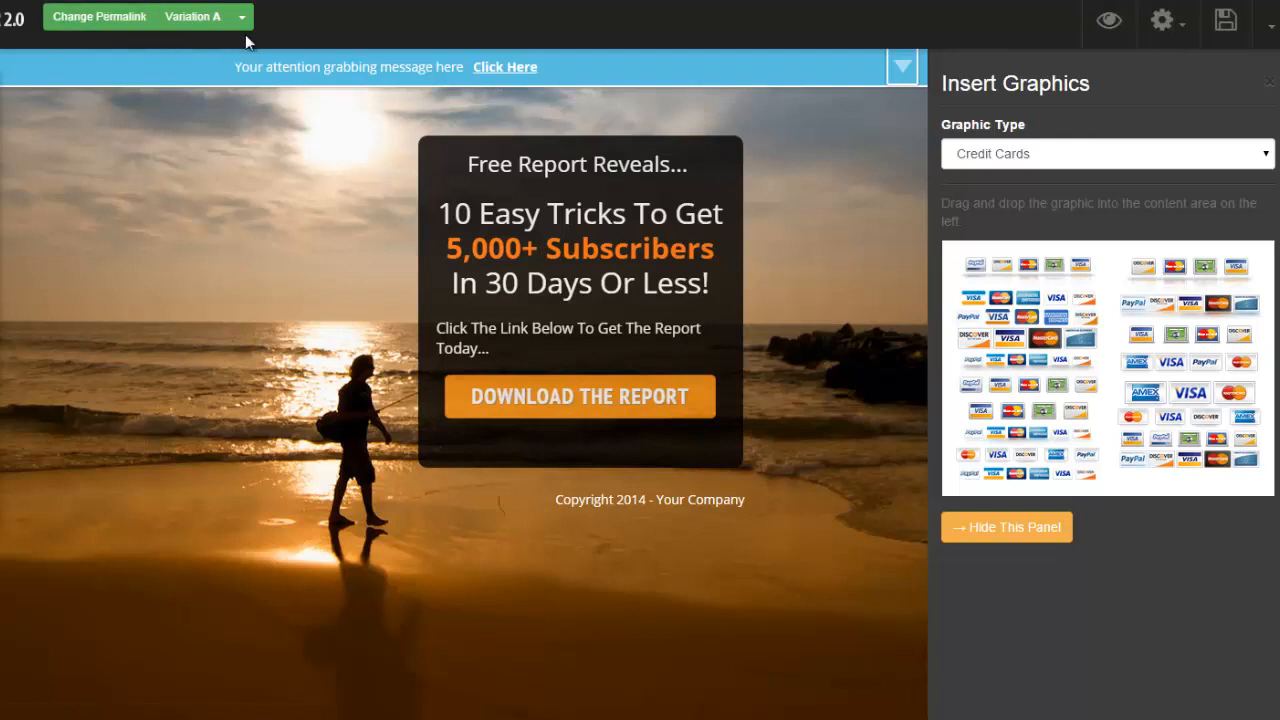
left_click(1270, 83)
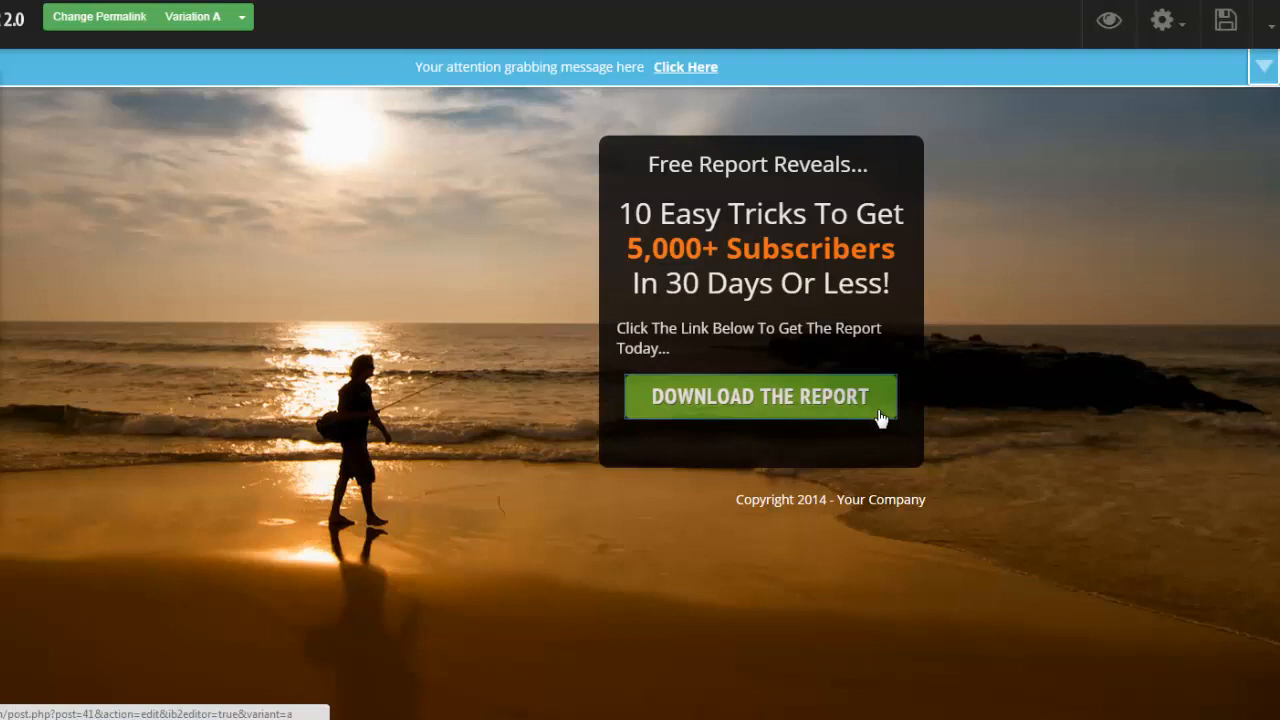
Enable the display delay for the dark box around the headline and download button, with a delay of 15 seconds.
mouse_move(883, 419)
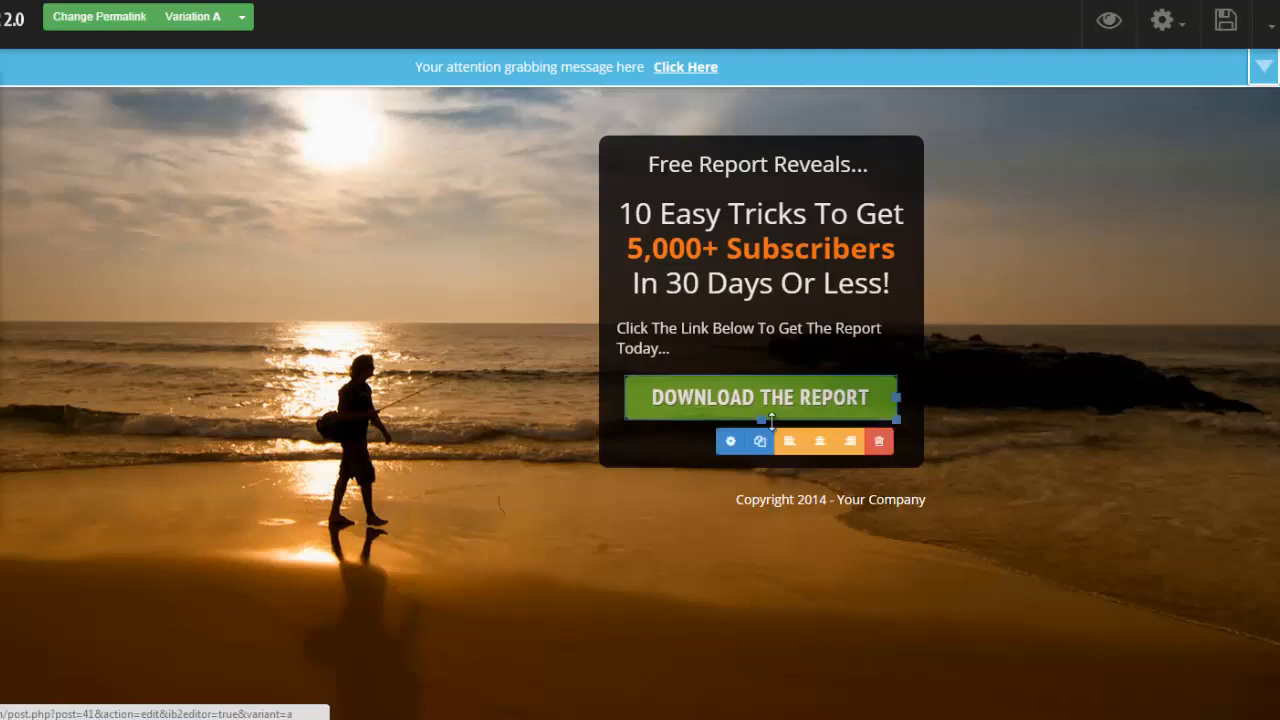
left_click(726, 448)
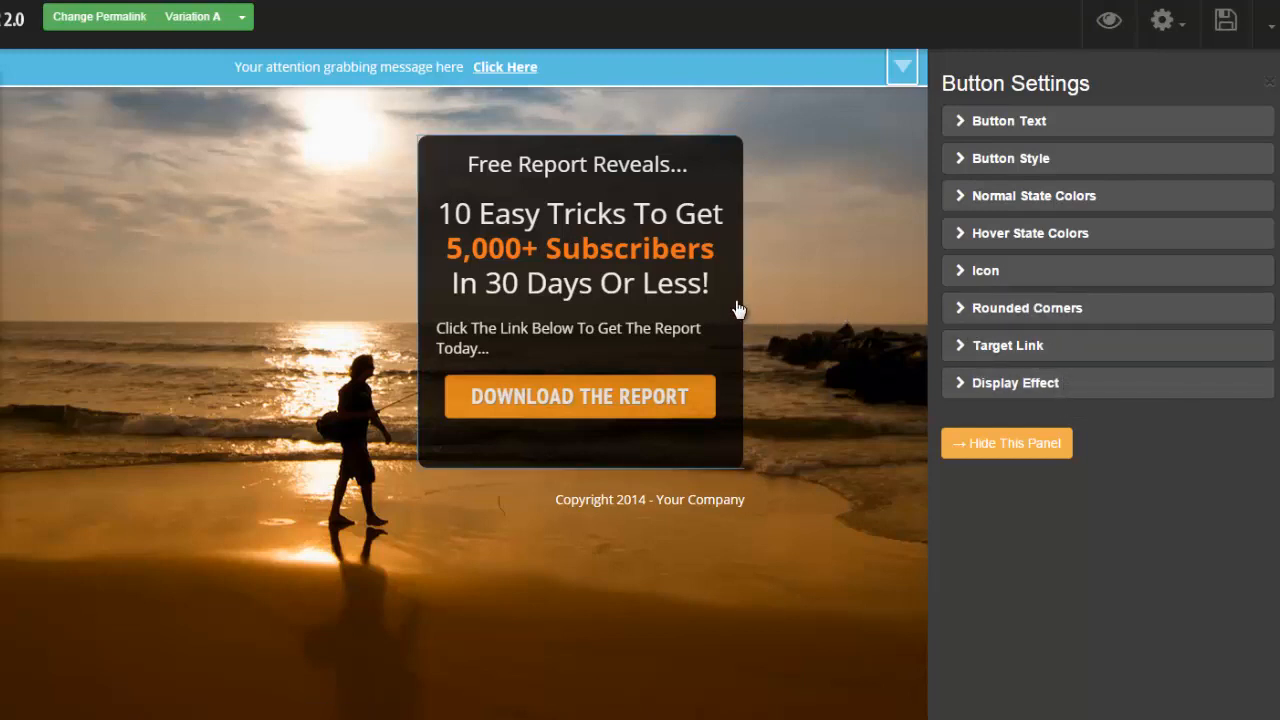
mouse_move(737, 306)
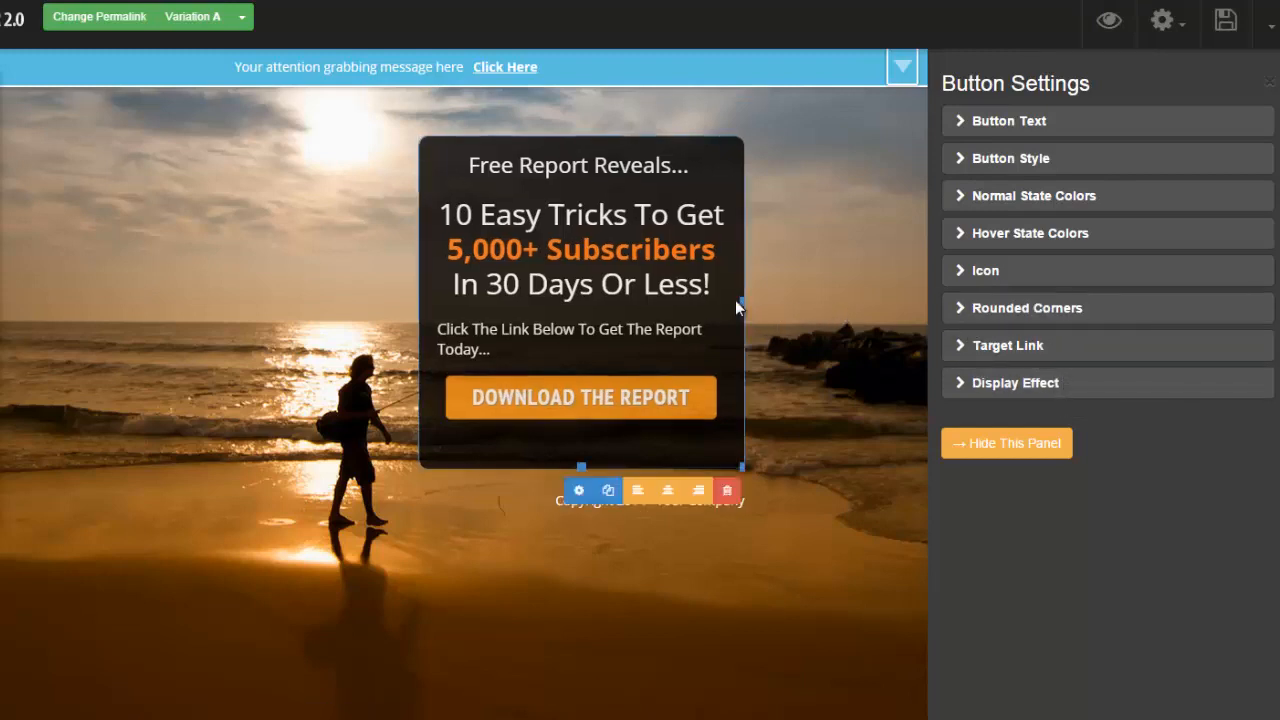
left_click(578, 490)
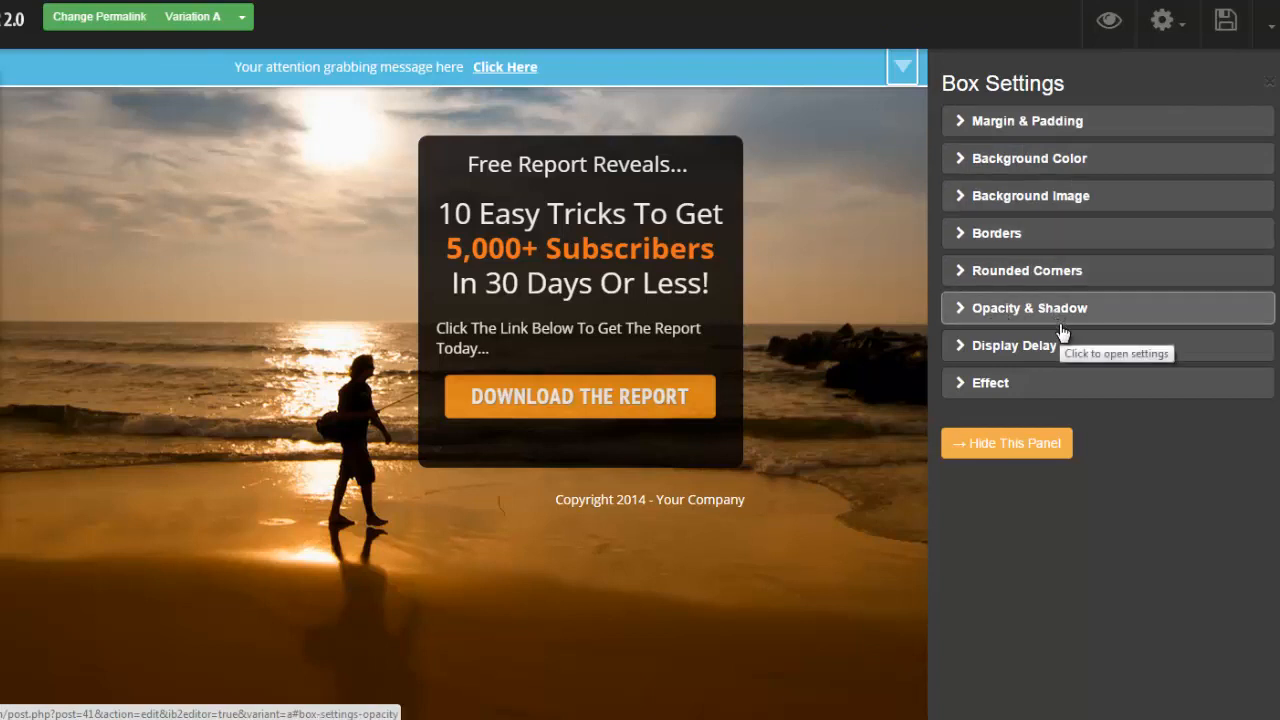
left_click(958, 350)
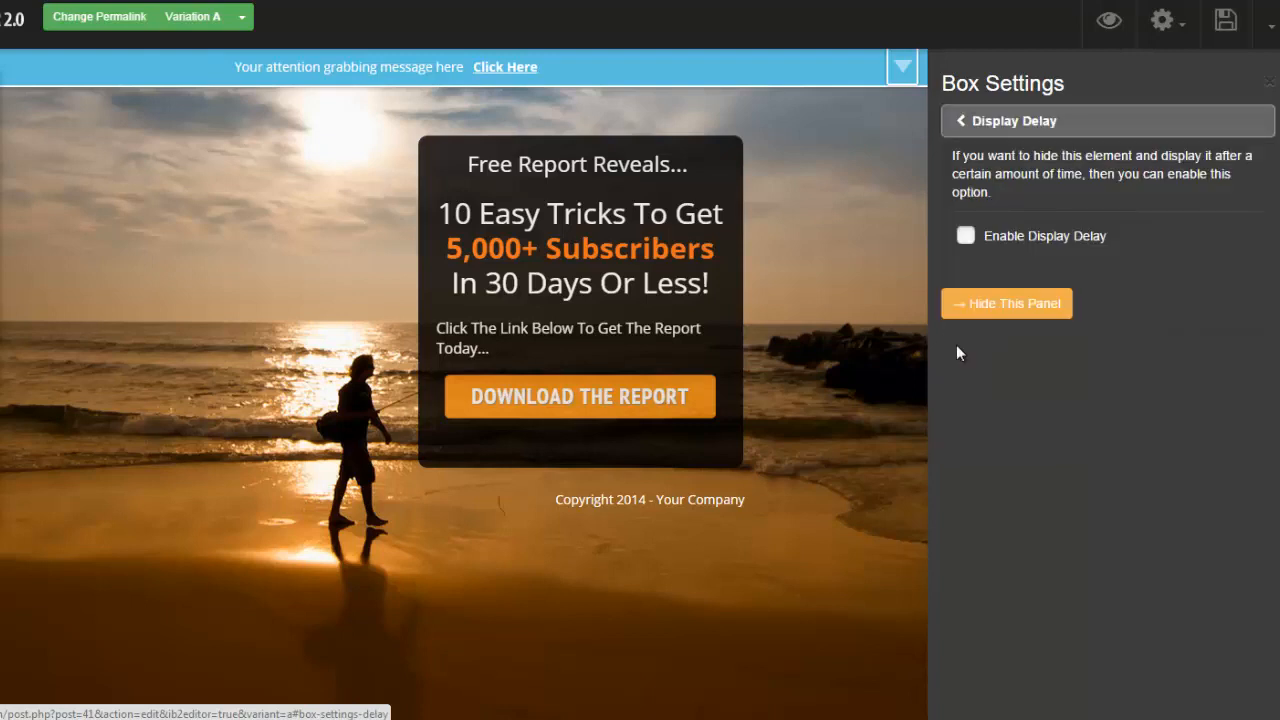
left_click(965, 237)
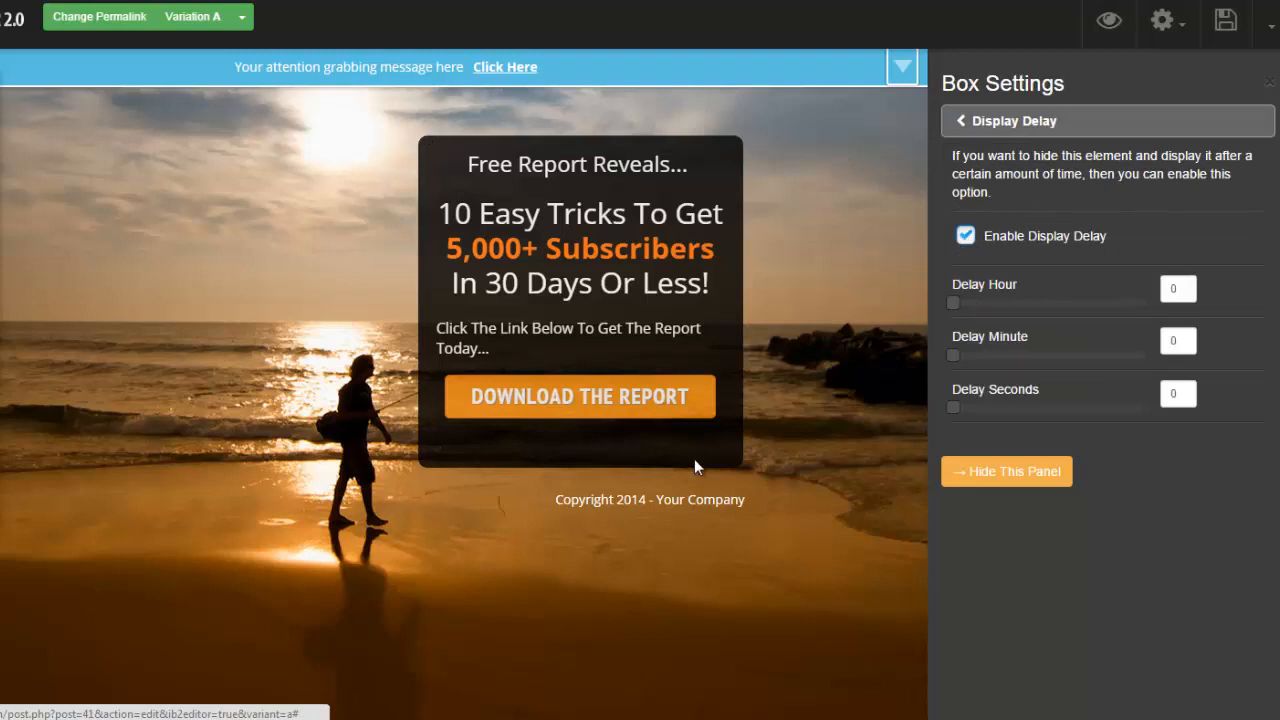
left_click_drag(964, 407, 1000, 407)
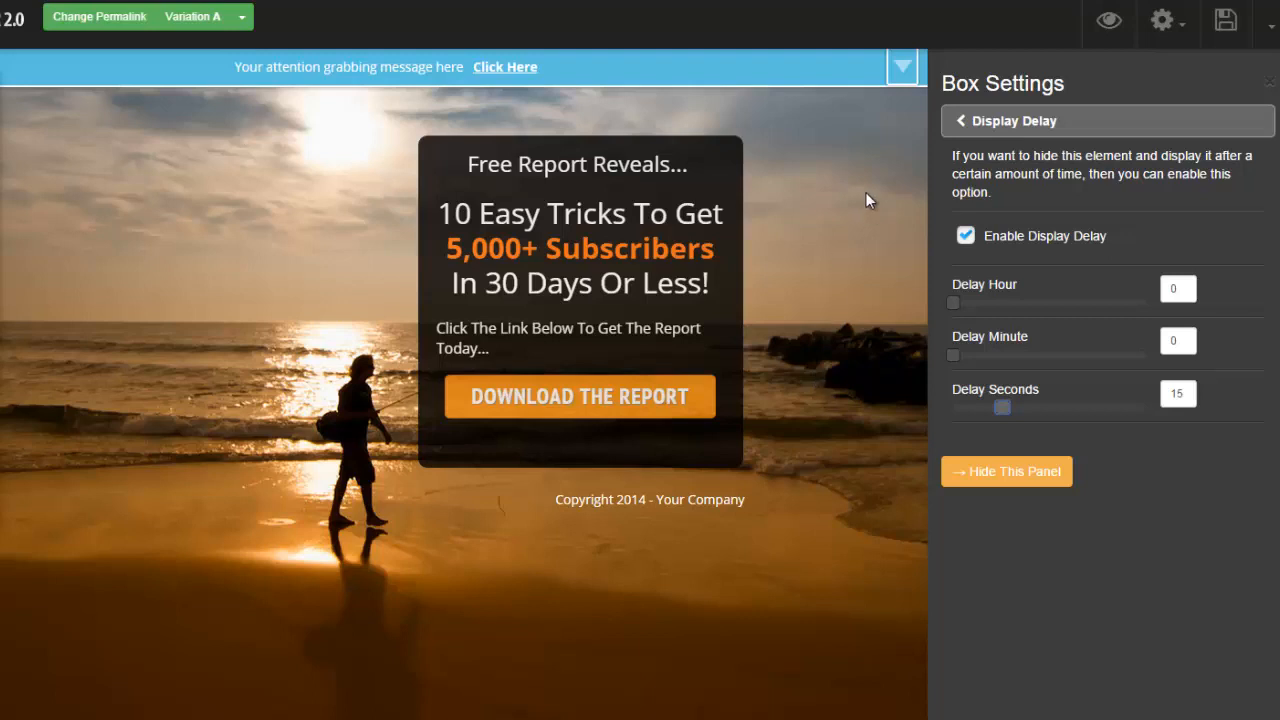
Change the page template to the sales page with the "Your Fancy Headline Goes Here..." headline and red background.
left_click(1166, 24)
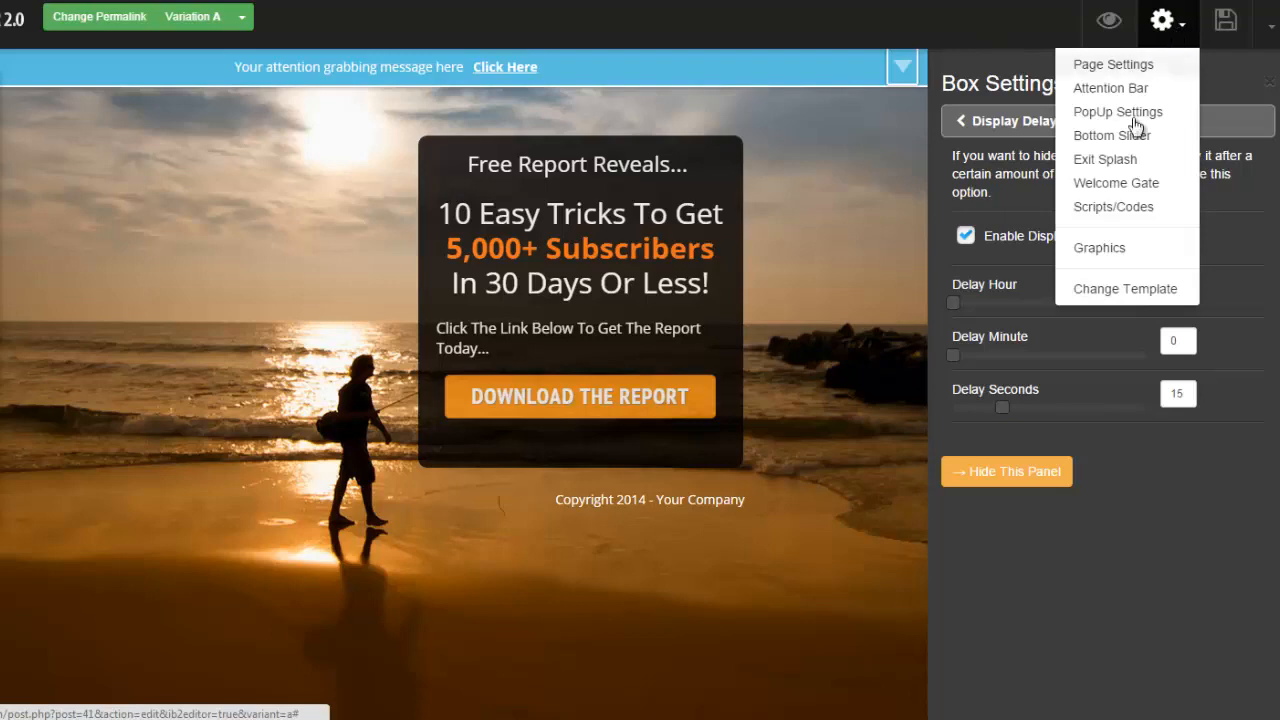
left_click(1110, 288)
left_click(605, 129)
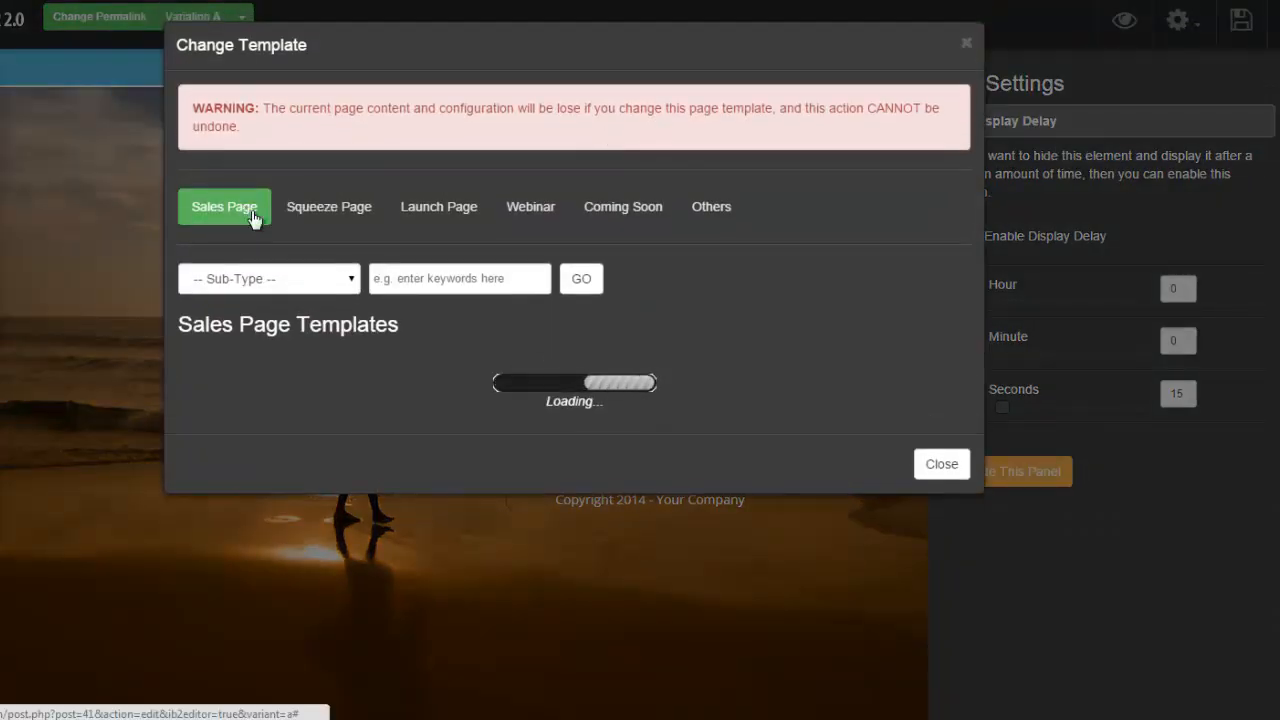
left_click(349, 280)
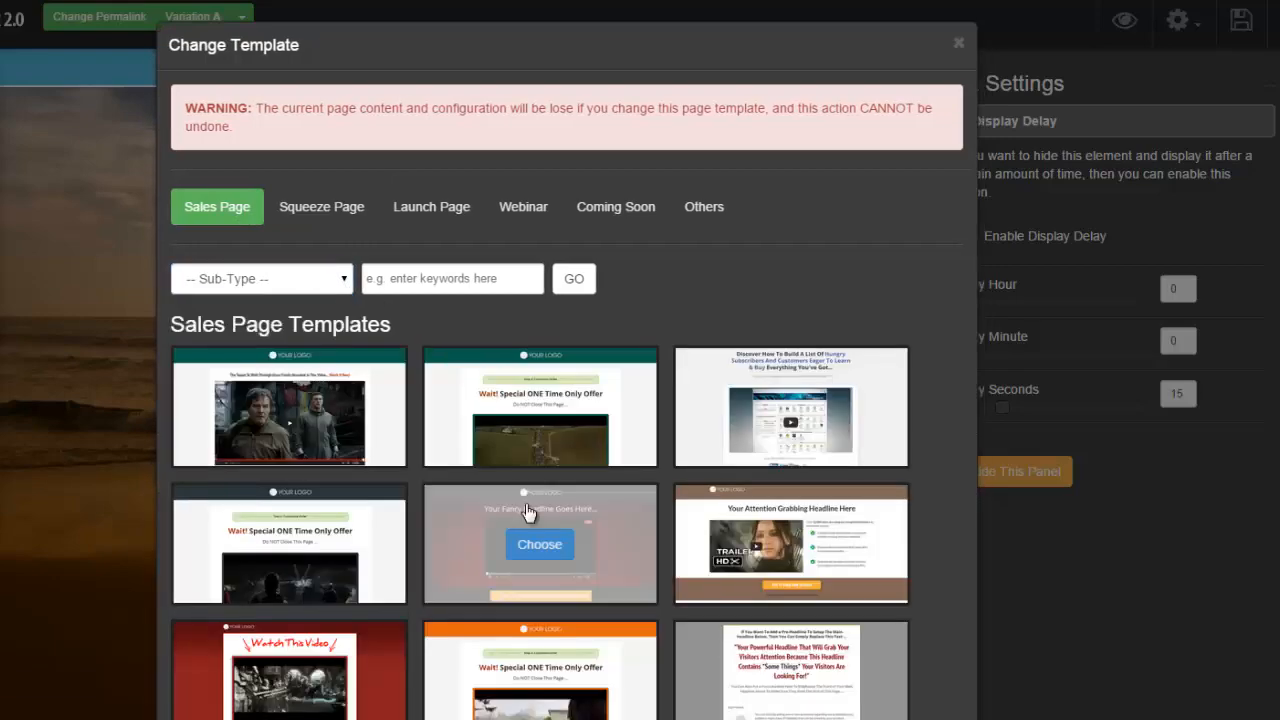
left_click(531, 546)
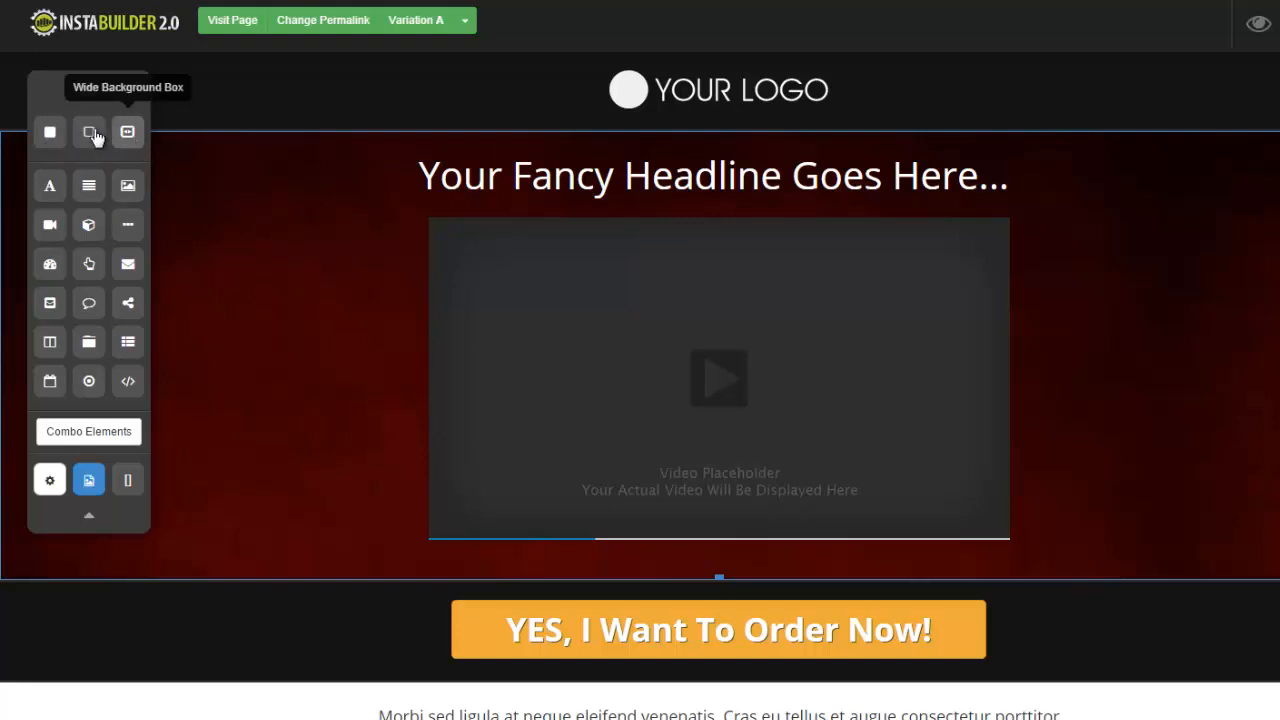
Insert a wide background box between the logo and the headline section, and set its background color to salmon pink.
left_click_drag(89, 133, 252, 154)
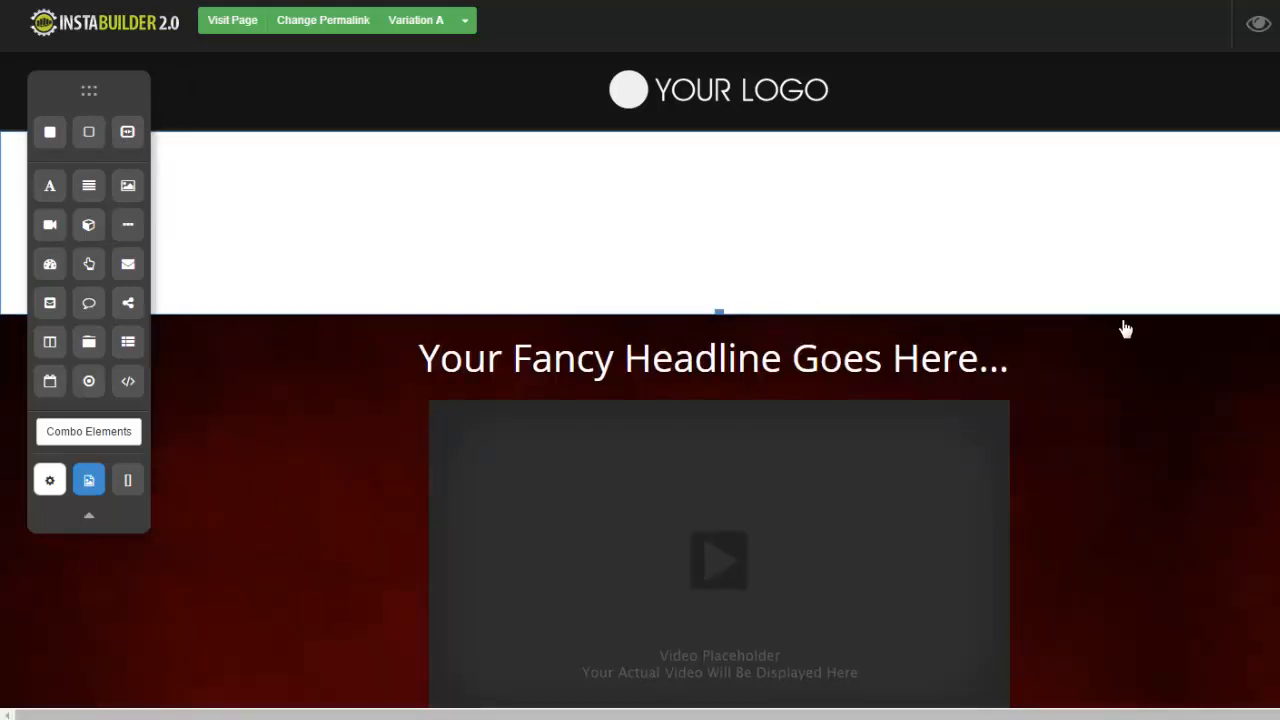
left_click(1225, 333)
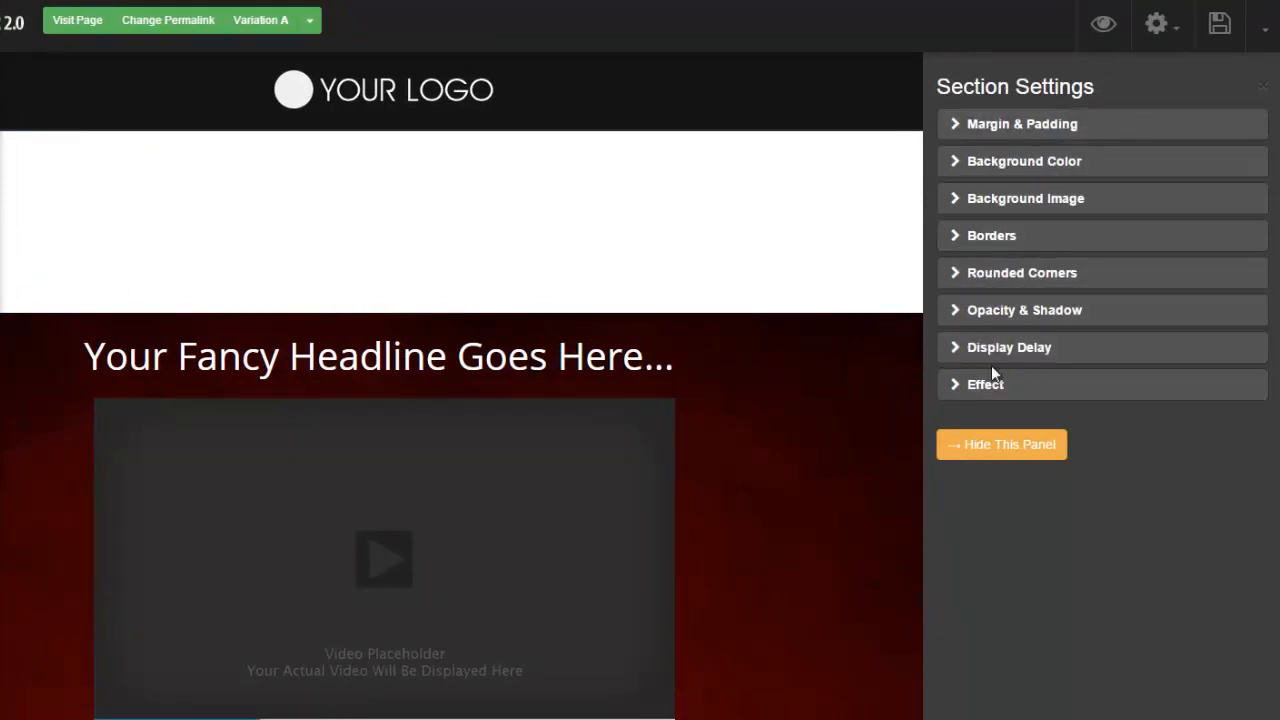
left_click(954, 164)
left_click(958, 167)
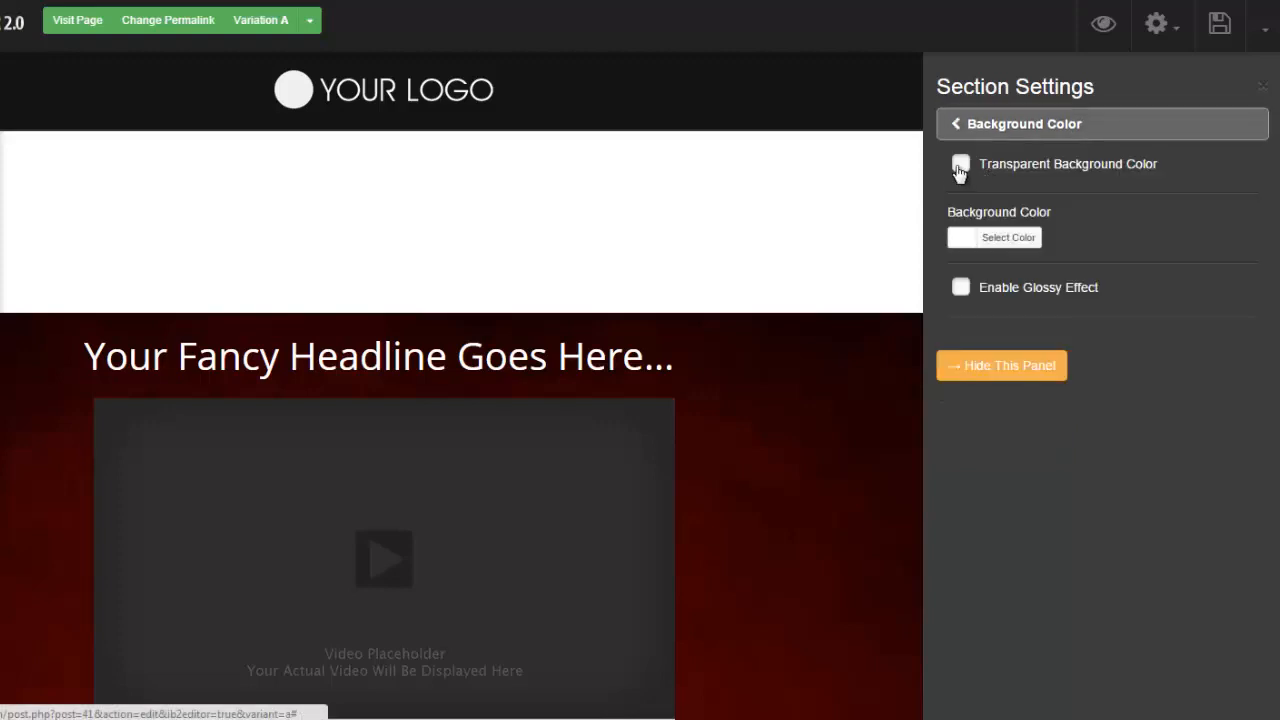
left_click(958, 167)
left_click(958, 252)
mouse_move(1064, 290)
left_mouse_down()
mouse_move(1071, 388)
mouse_move(1073, 299)
left_mouse_up()
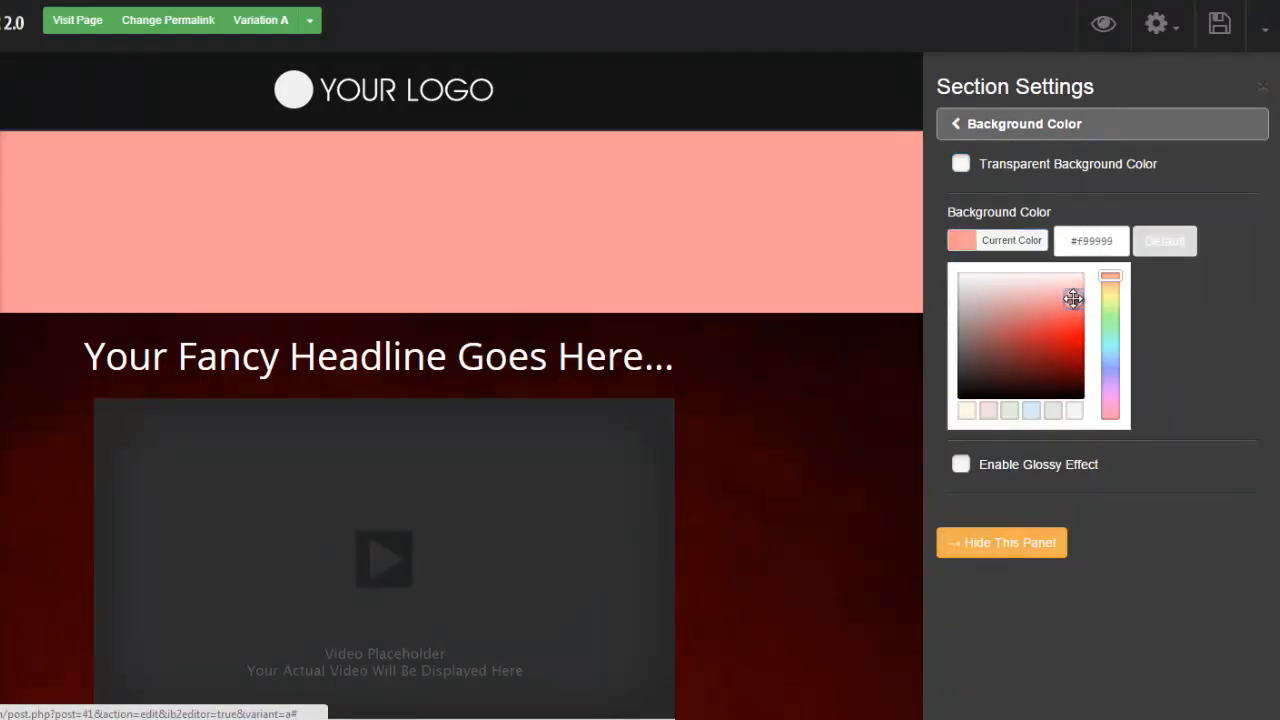
left_click(1187, 200)
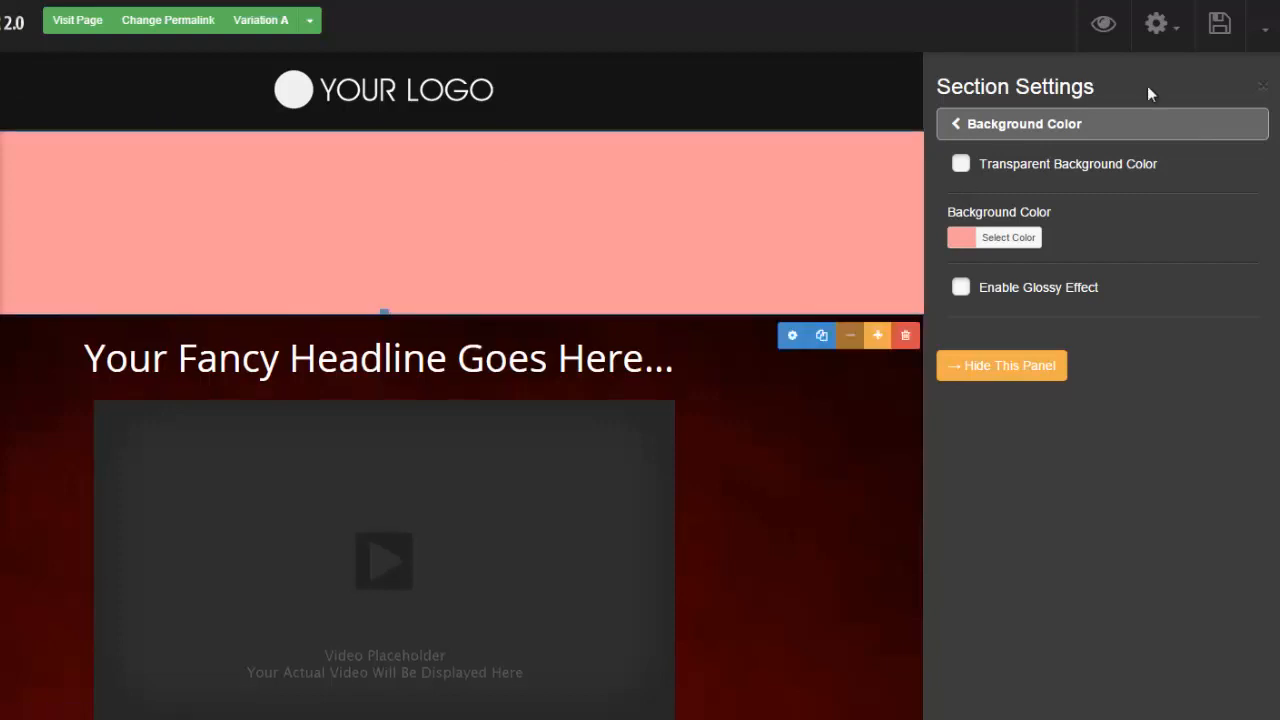
Exit the page editor and return to the InstaBuilder dashboard.
left_click(1266, 28)
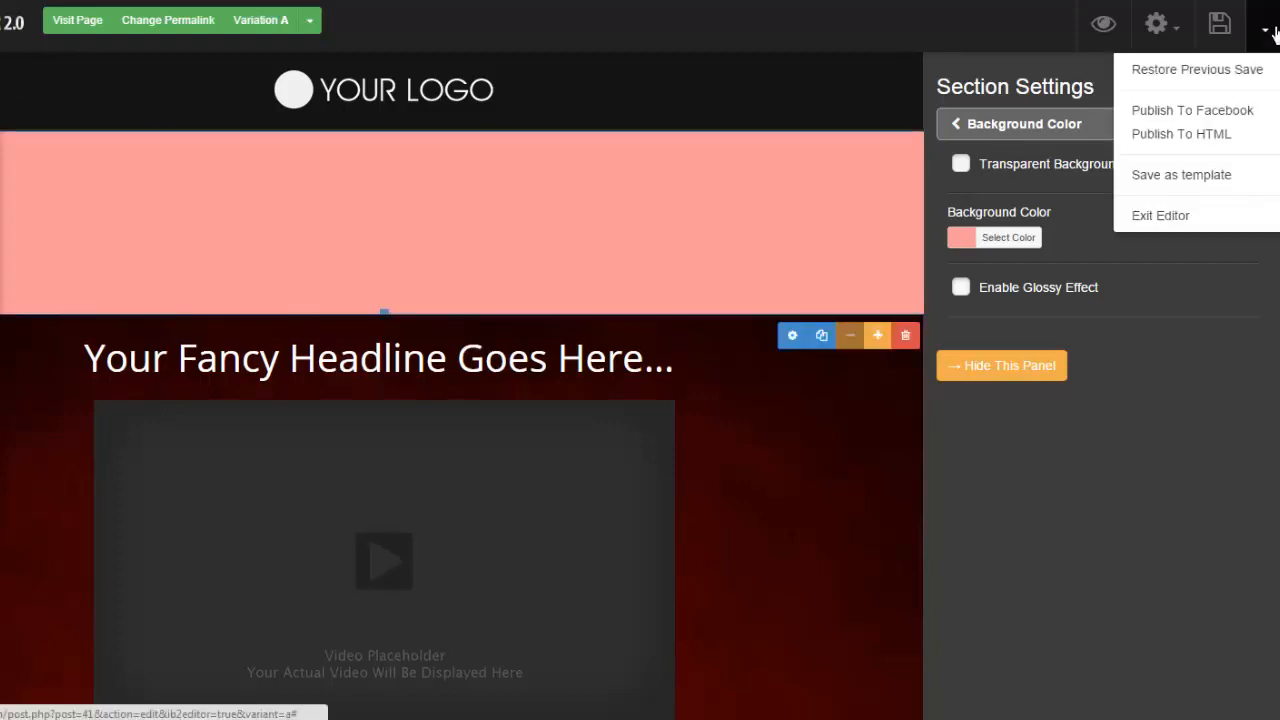
left_click(1172, 216)
left_click(608, 108)
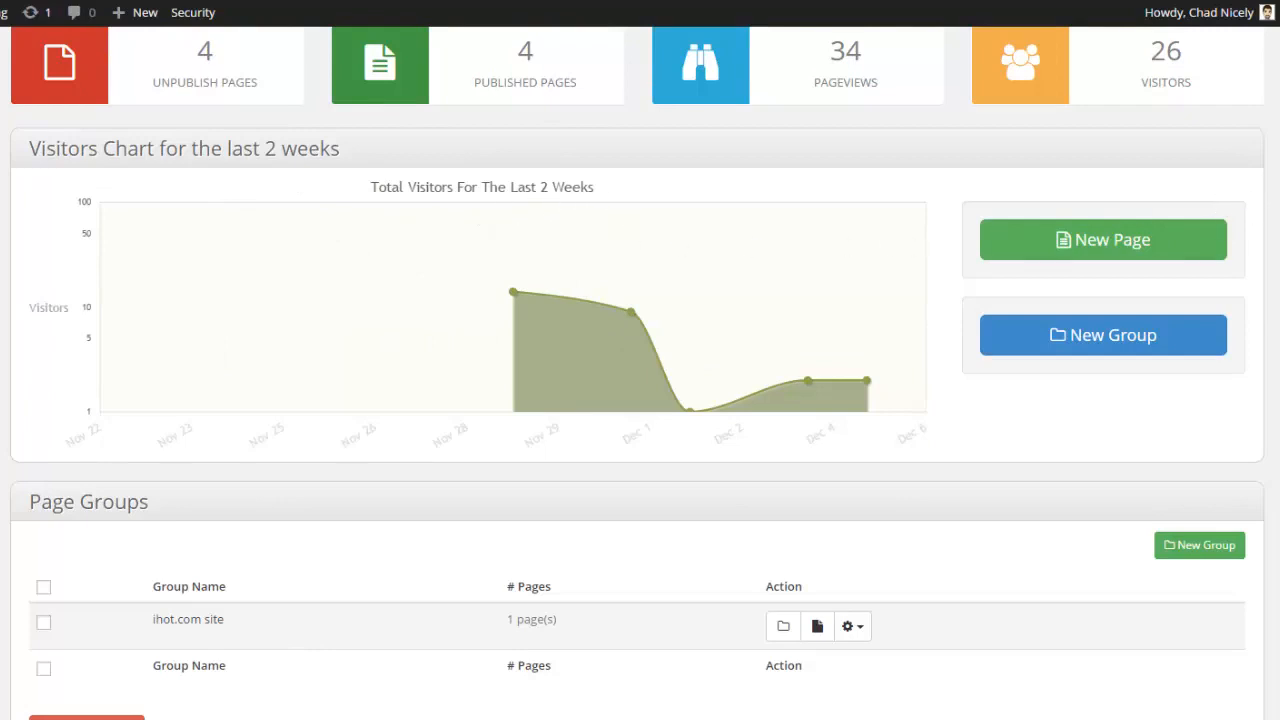
Review the dashboard's page groups and ungrouped pages, including the additional actions available for "my page".
scroll(1150, 200, "down", 1)
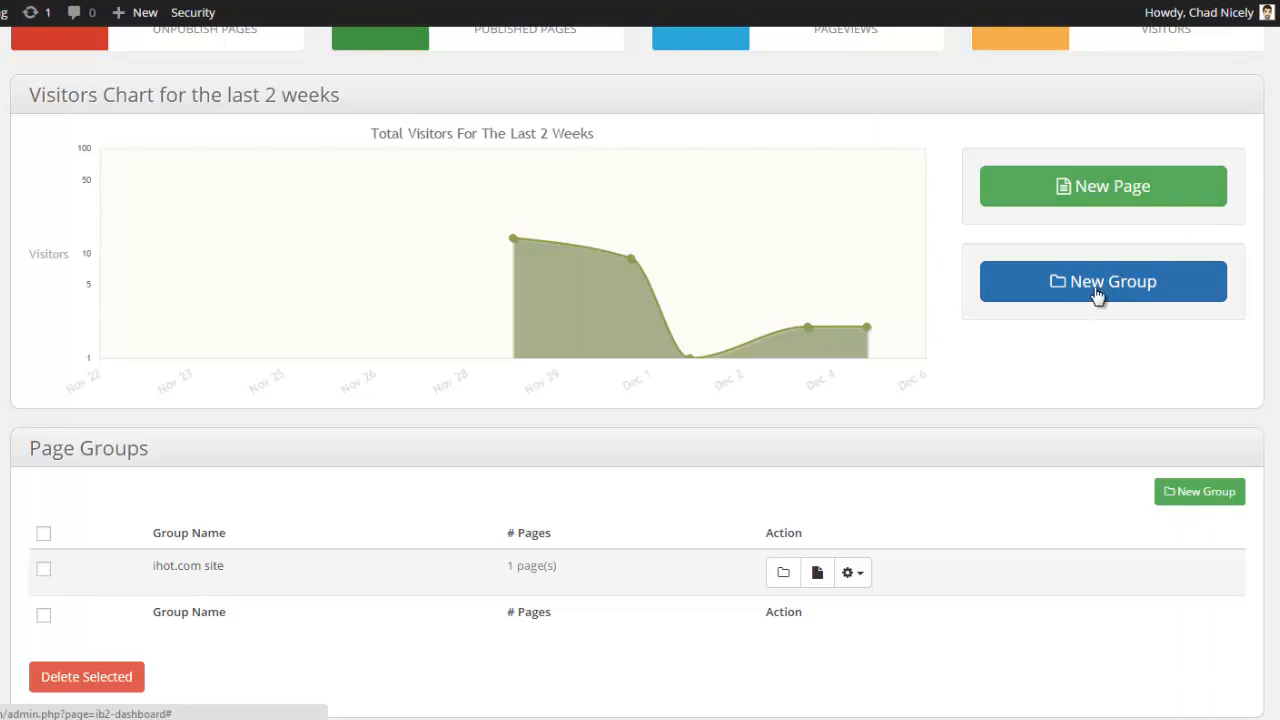
scroll(640, 370, "down", 1)
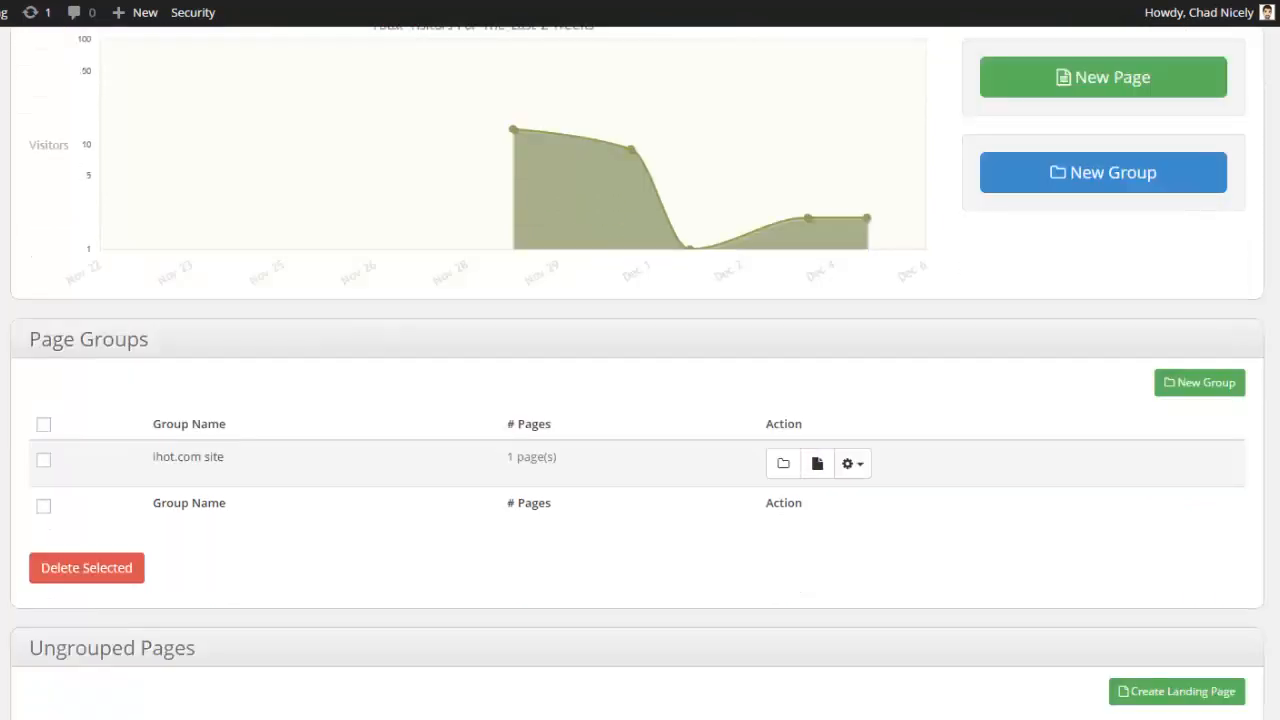
scroll(640, 370, "down", 4)
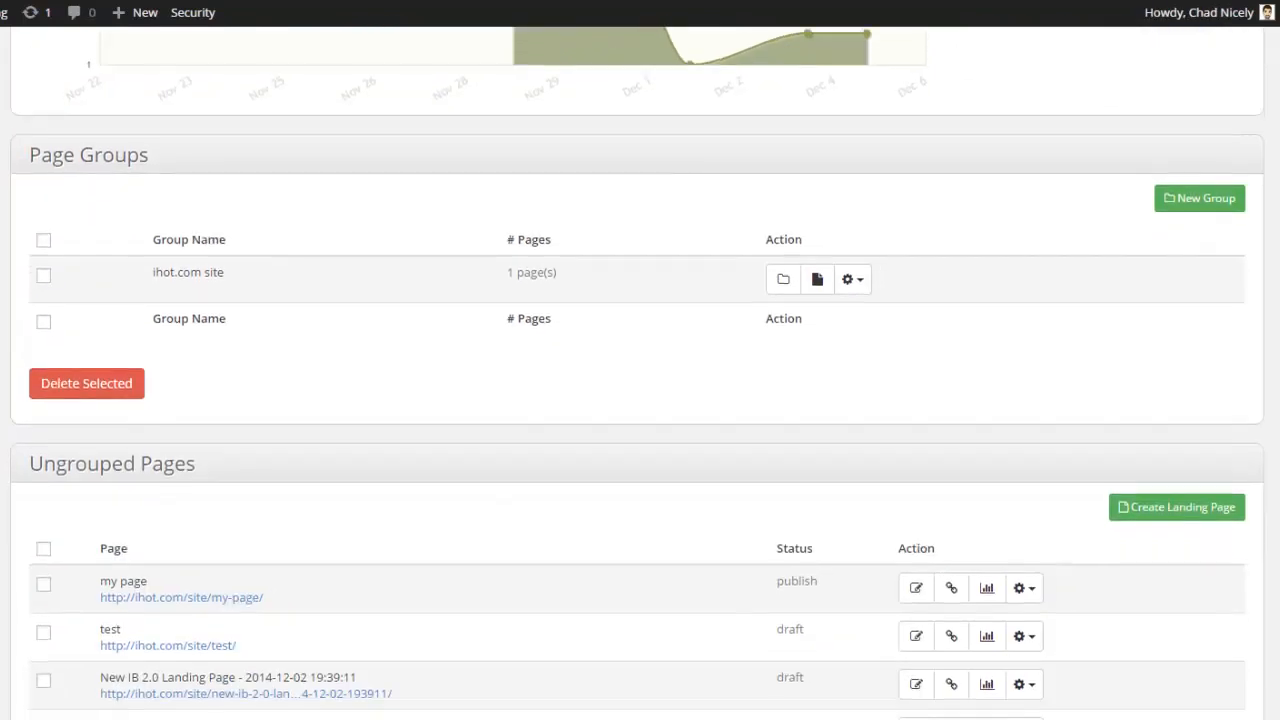
scroll(629, 371, "down", 1)
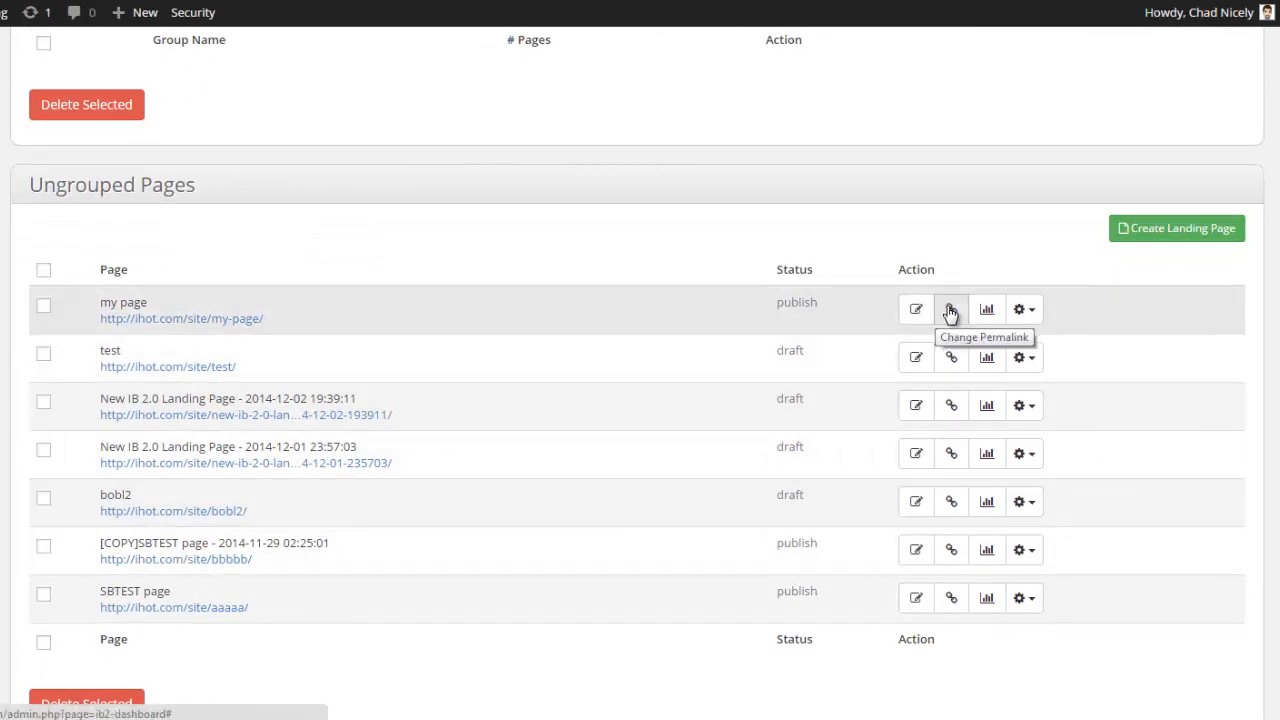
left_click(1026, 311)
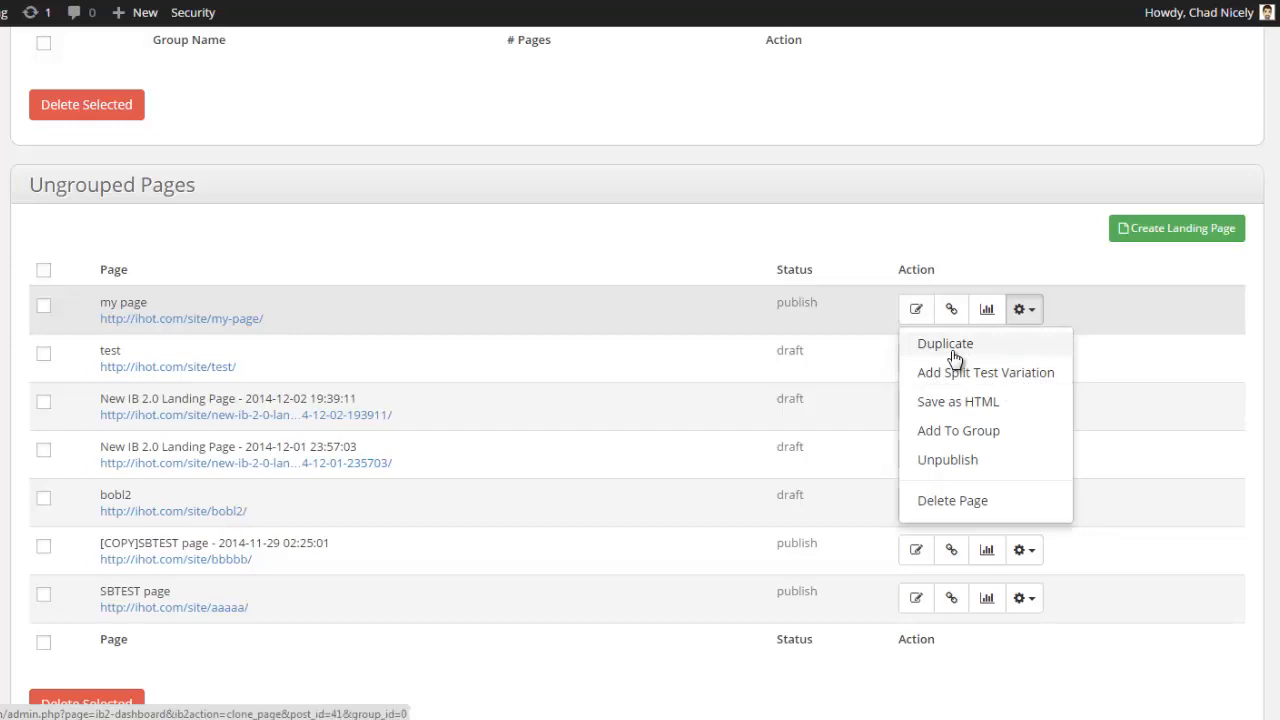
scroll(640, 400, "down", 2)
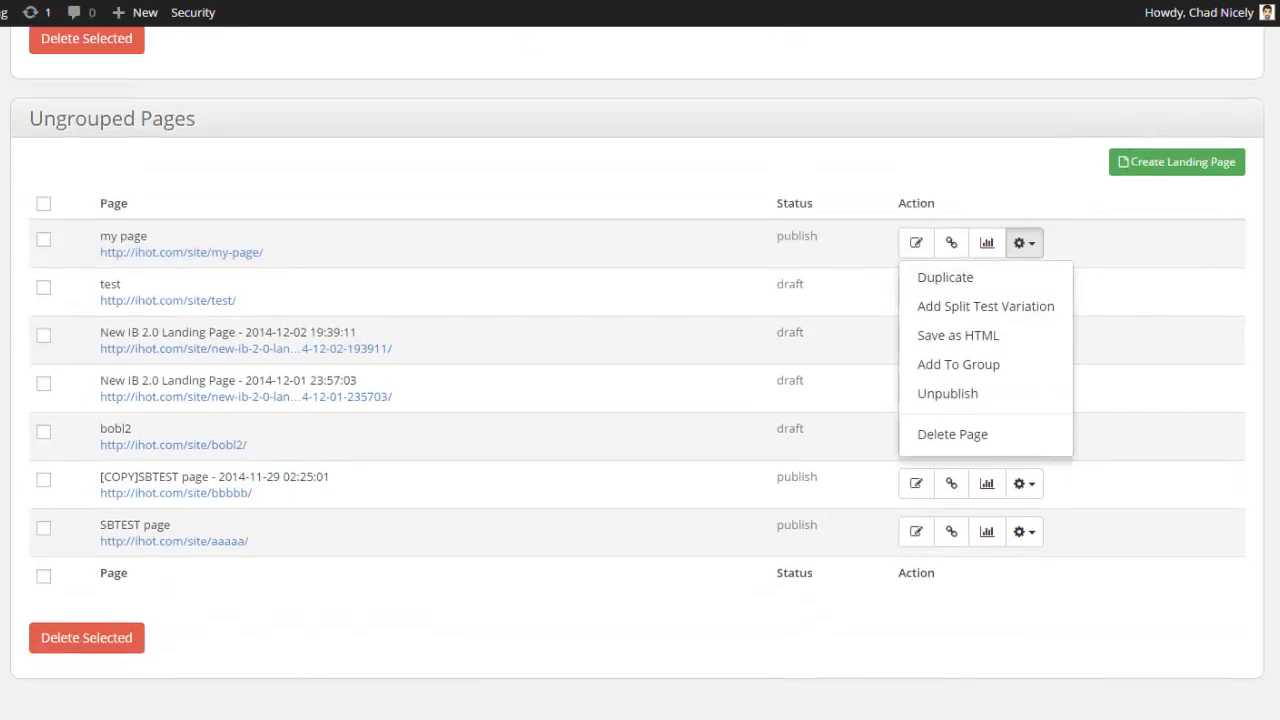
scroll(1257, 55, "up", 10)
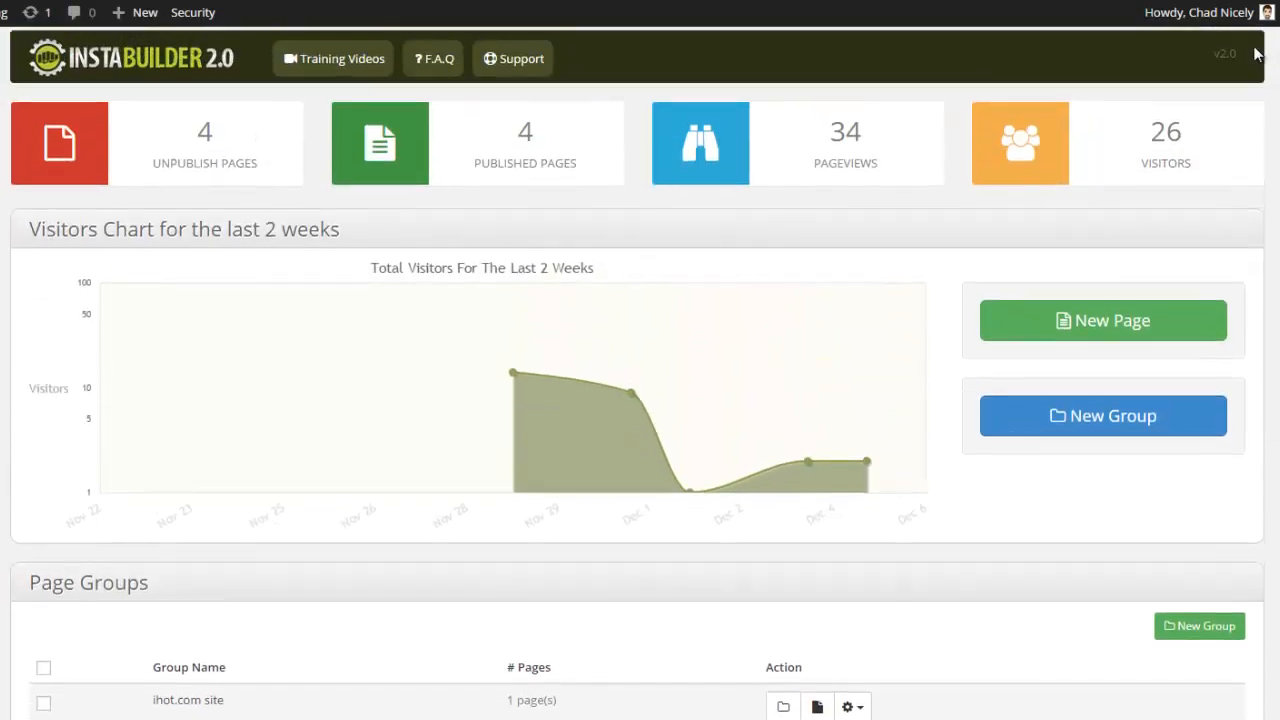